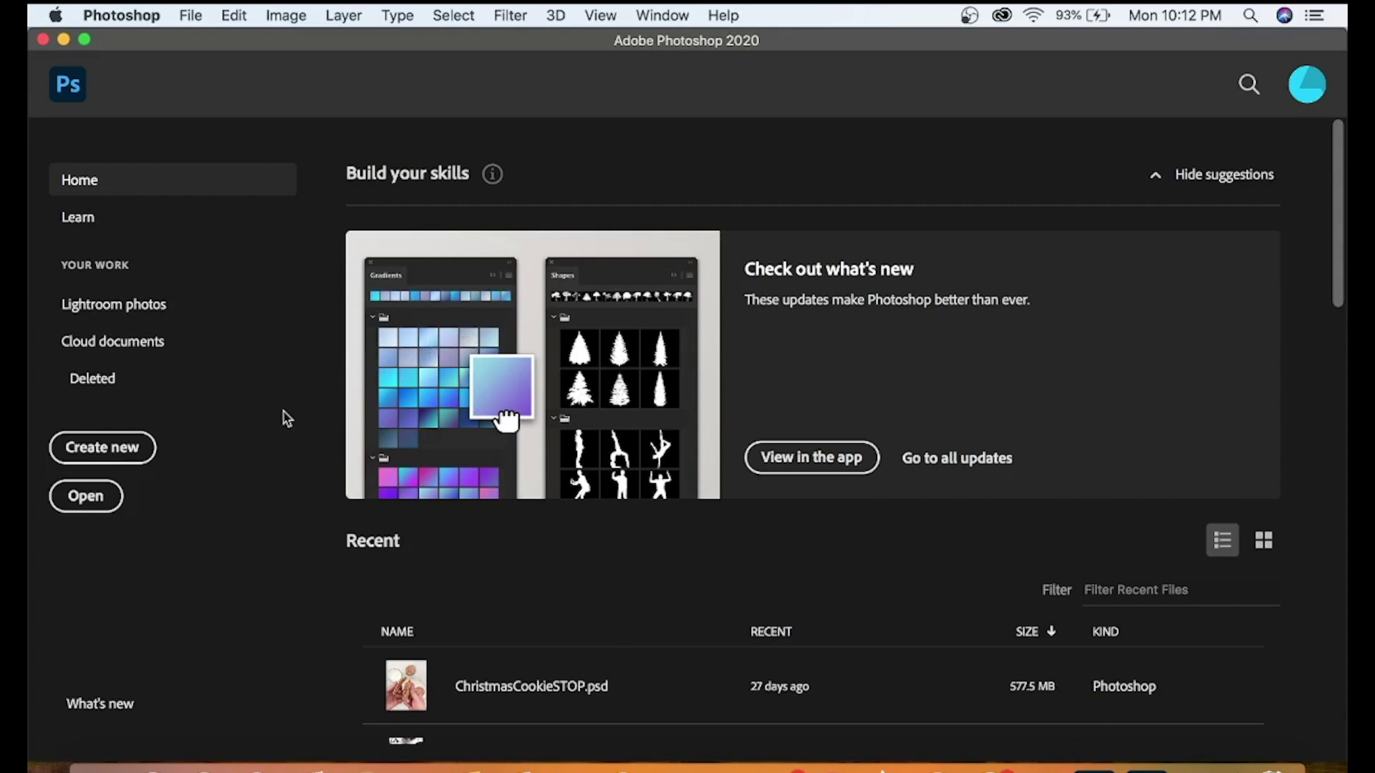
Create a blank Instagram Portrait document, 1080 × 1350 px at 300 ppi
click(123, 454)
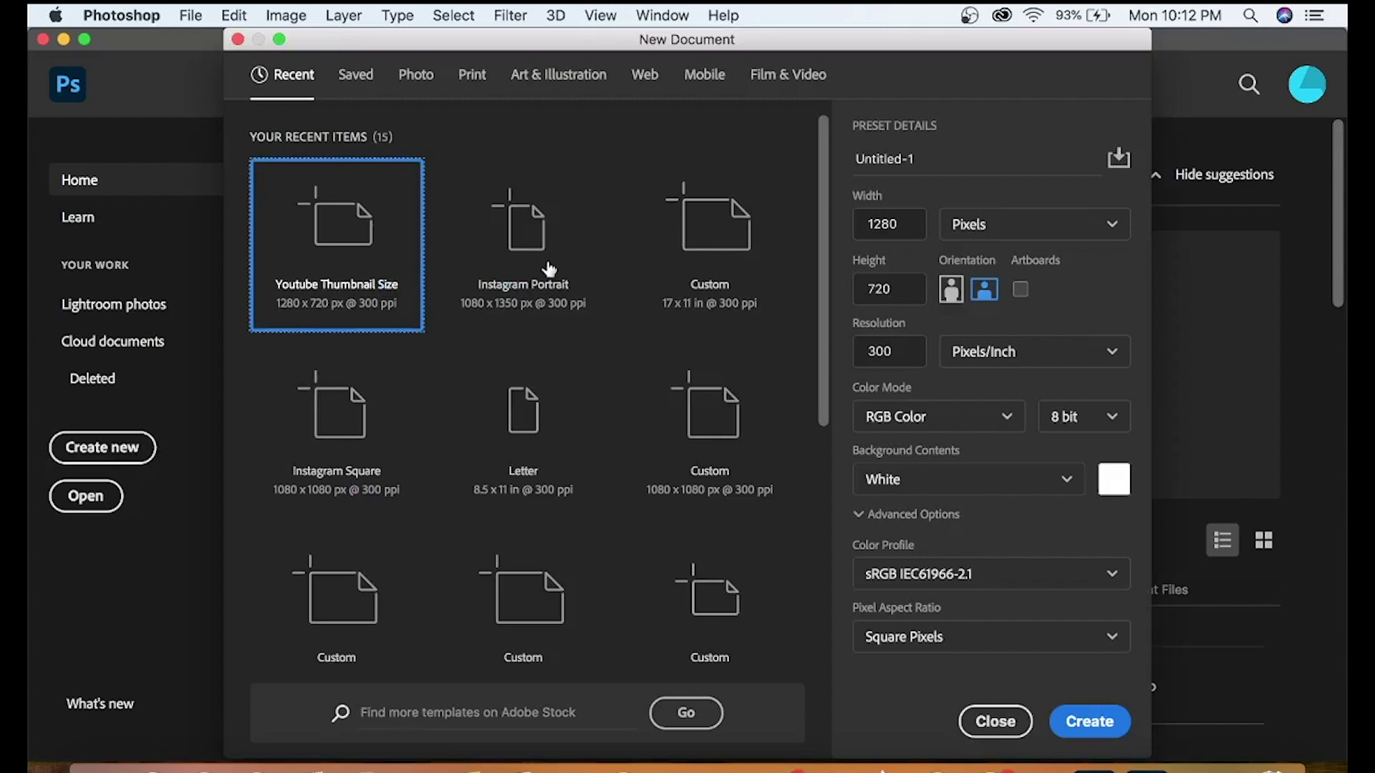
click(541, 241)
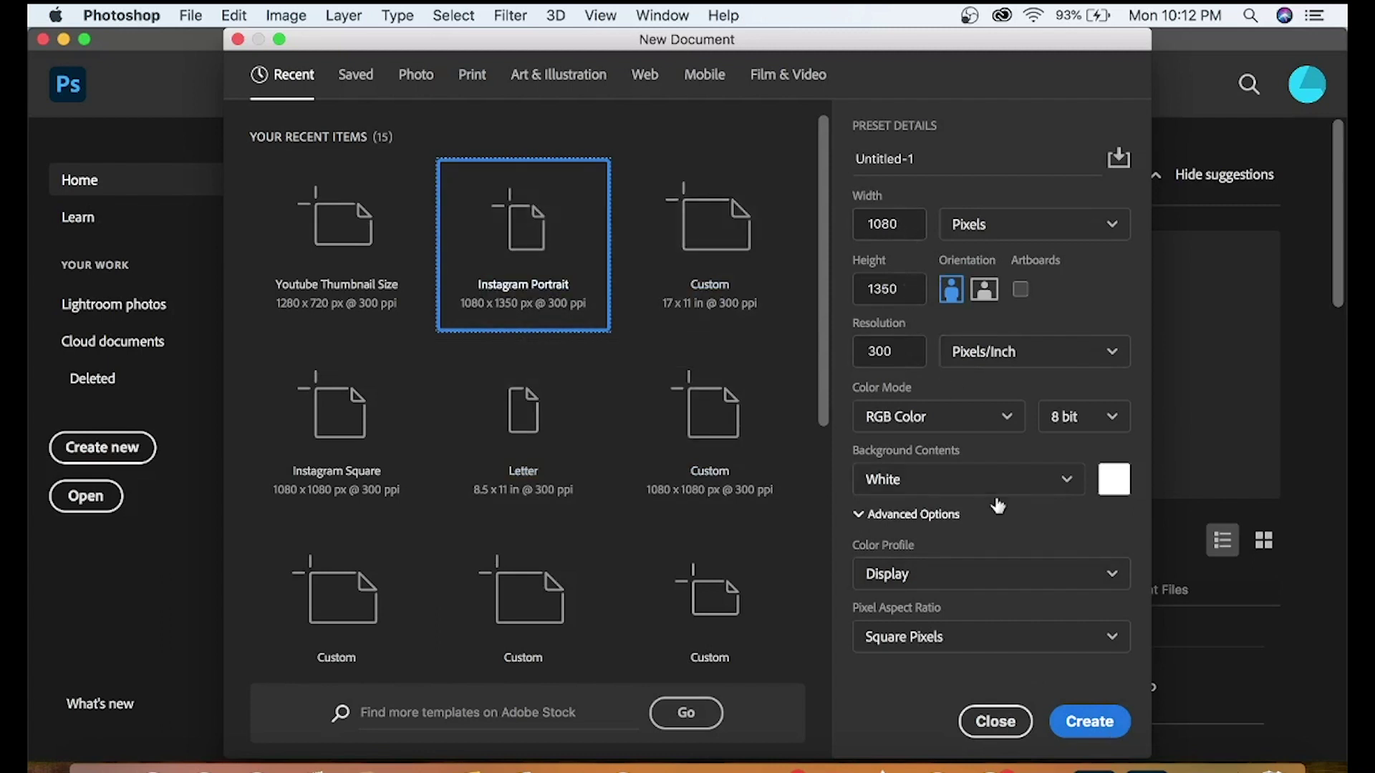
click(1081, 723)
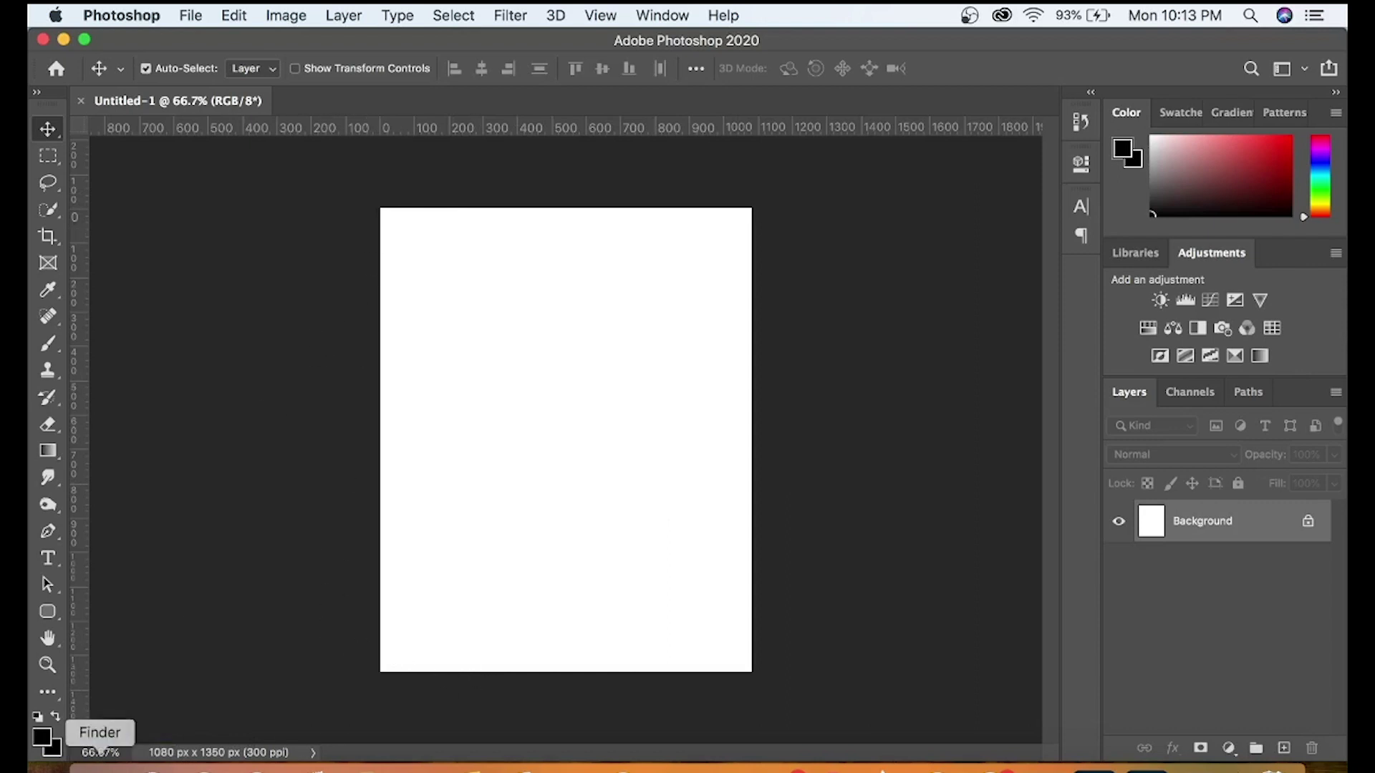
Drag orangejuice.jpg from Finder's Desktop list onto the canvas and commit the placement
click(100, 765)
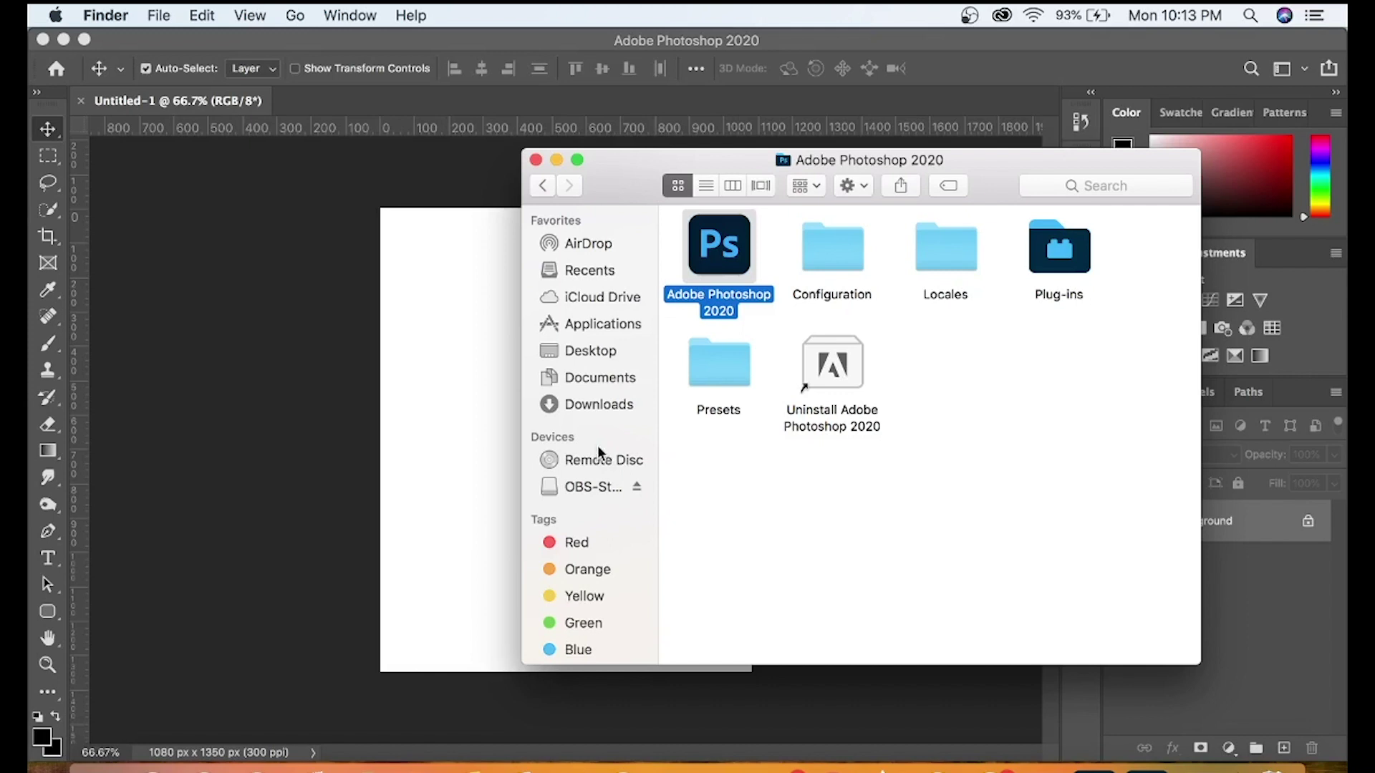
click(590, 351)
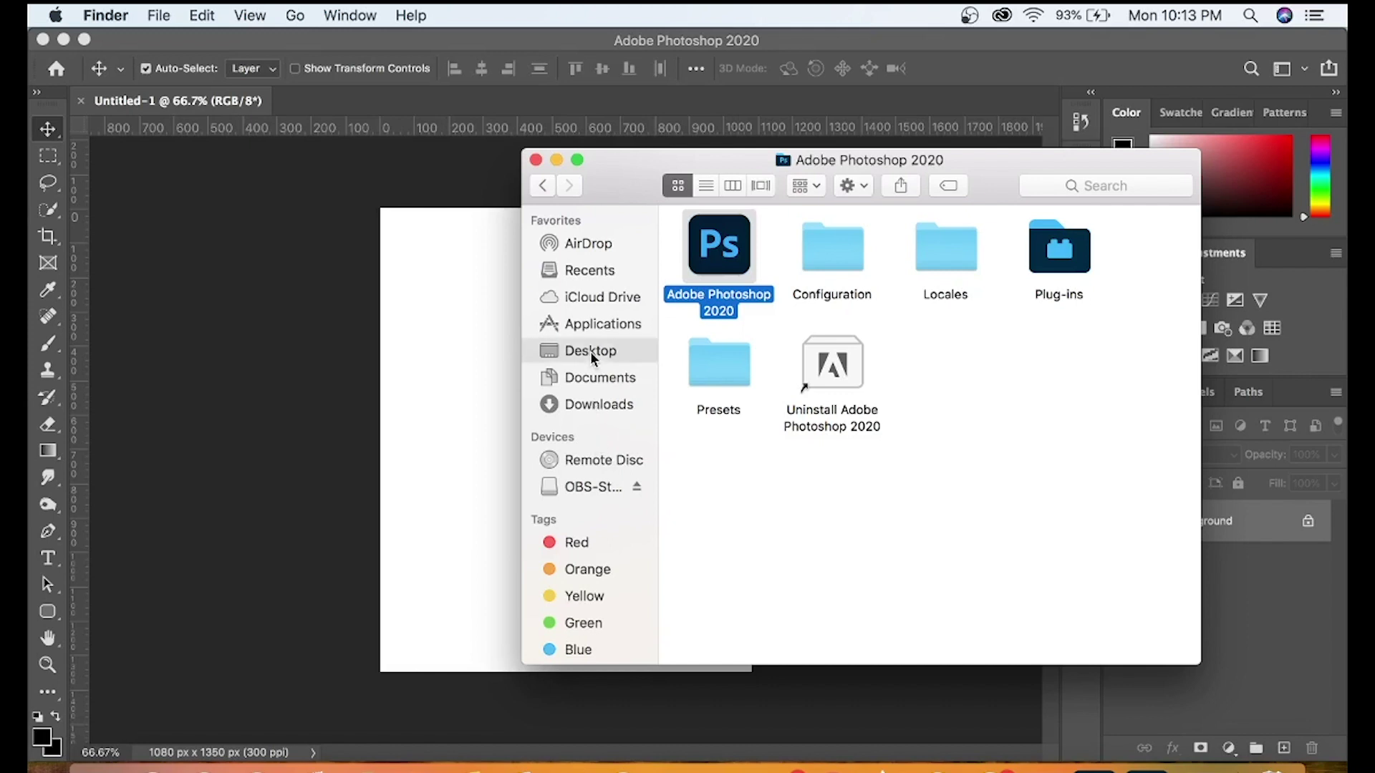
click(707, 186)
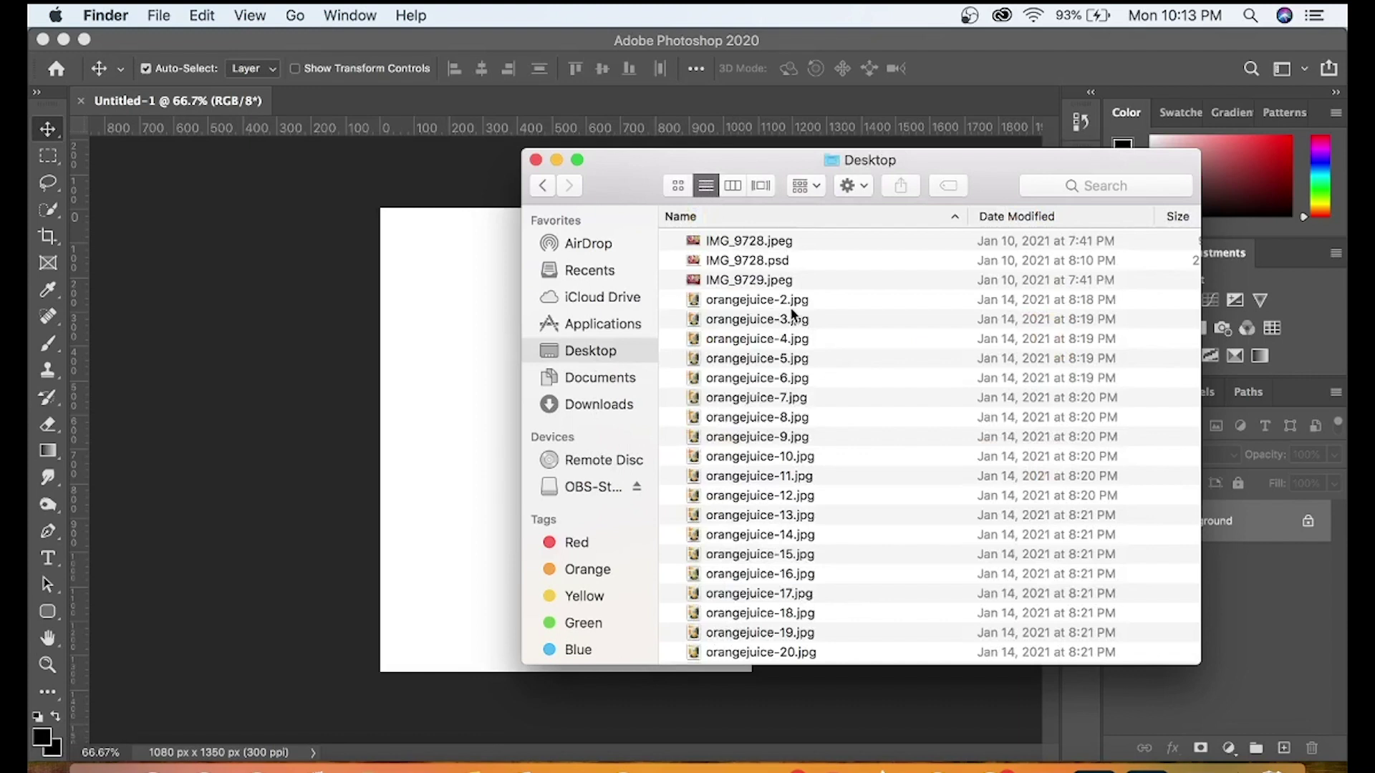
scroll(831, 371, down, 10)
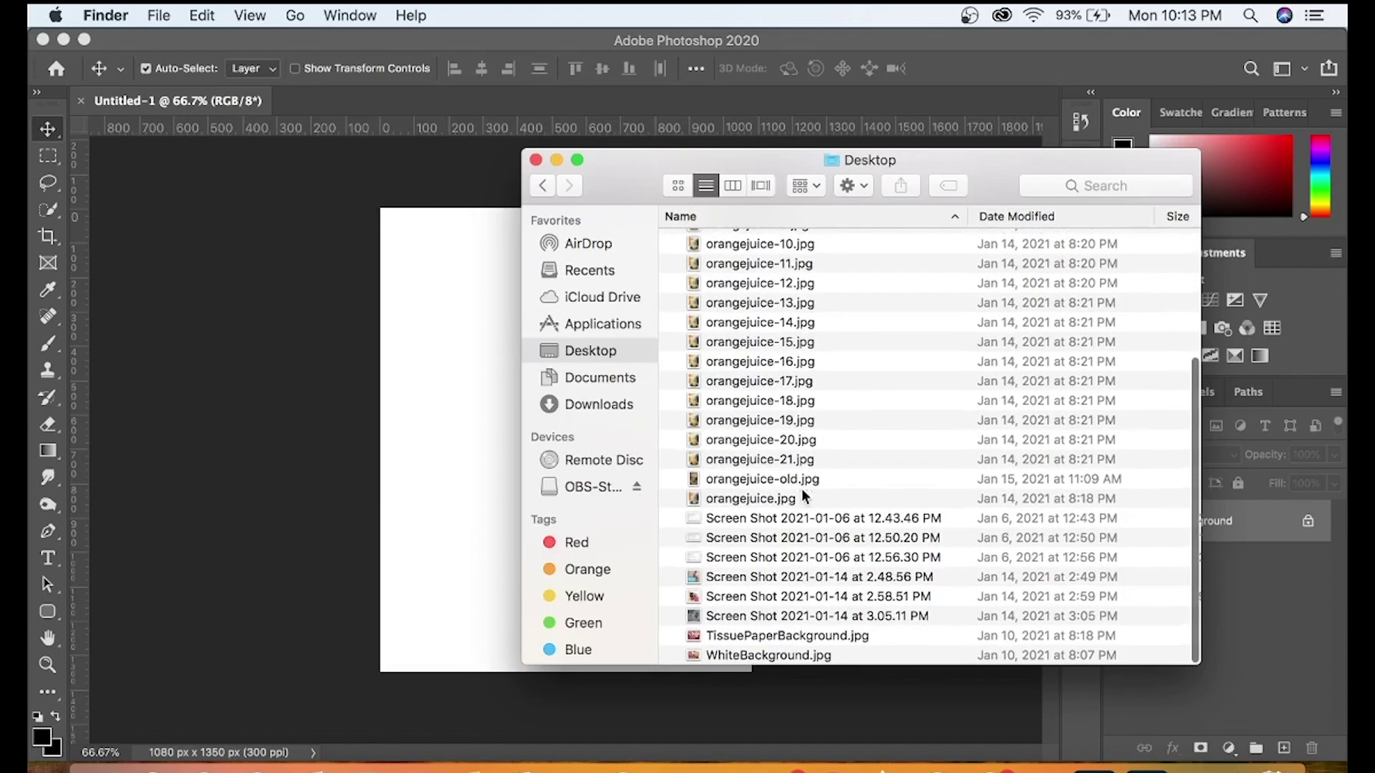
click(796, 499)
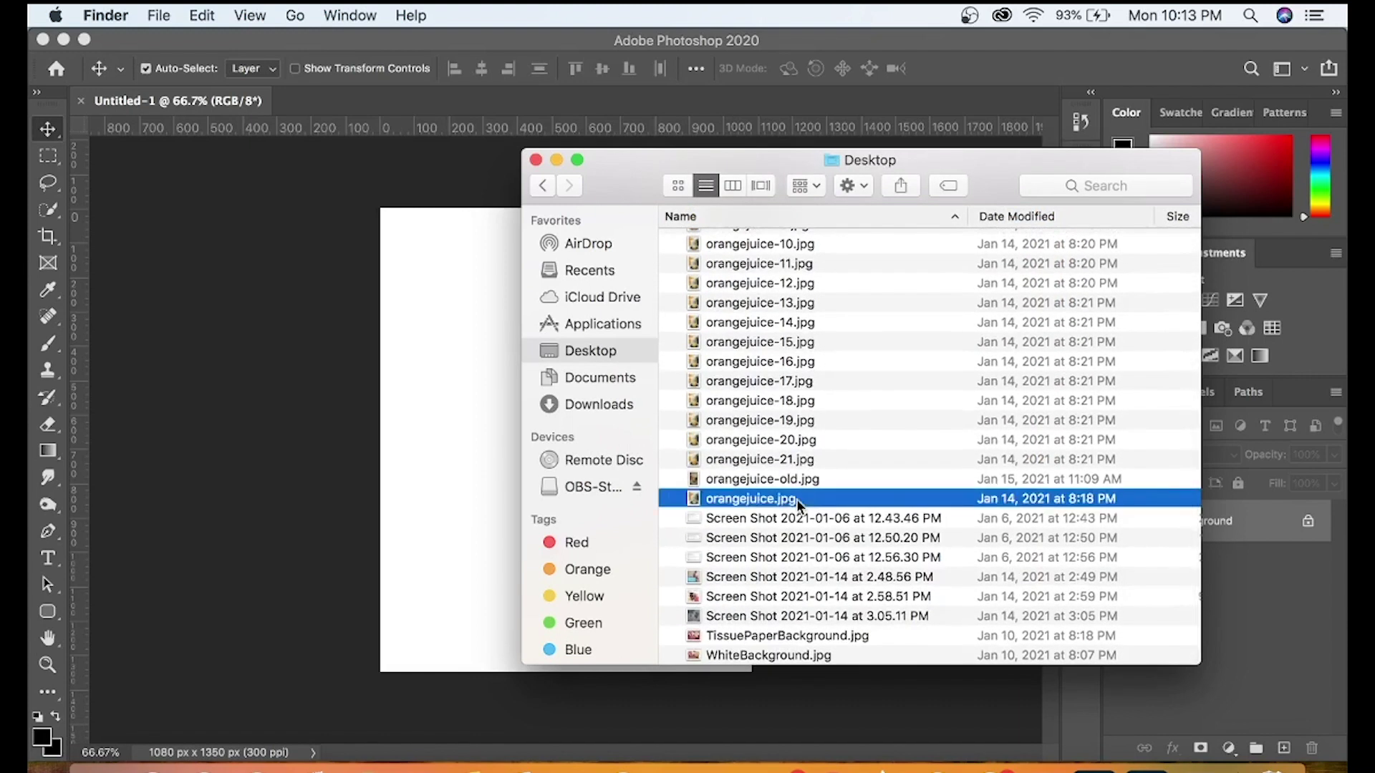
drag(796, 500, 486, 491)
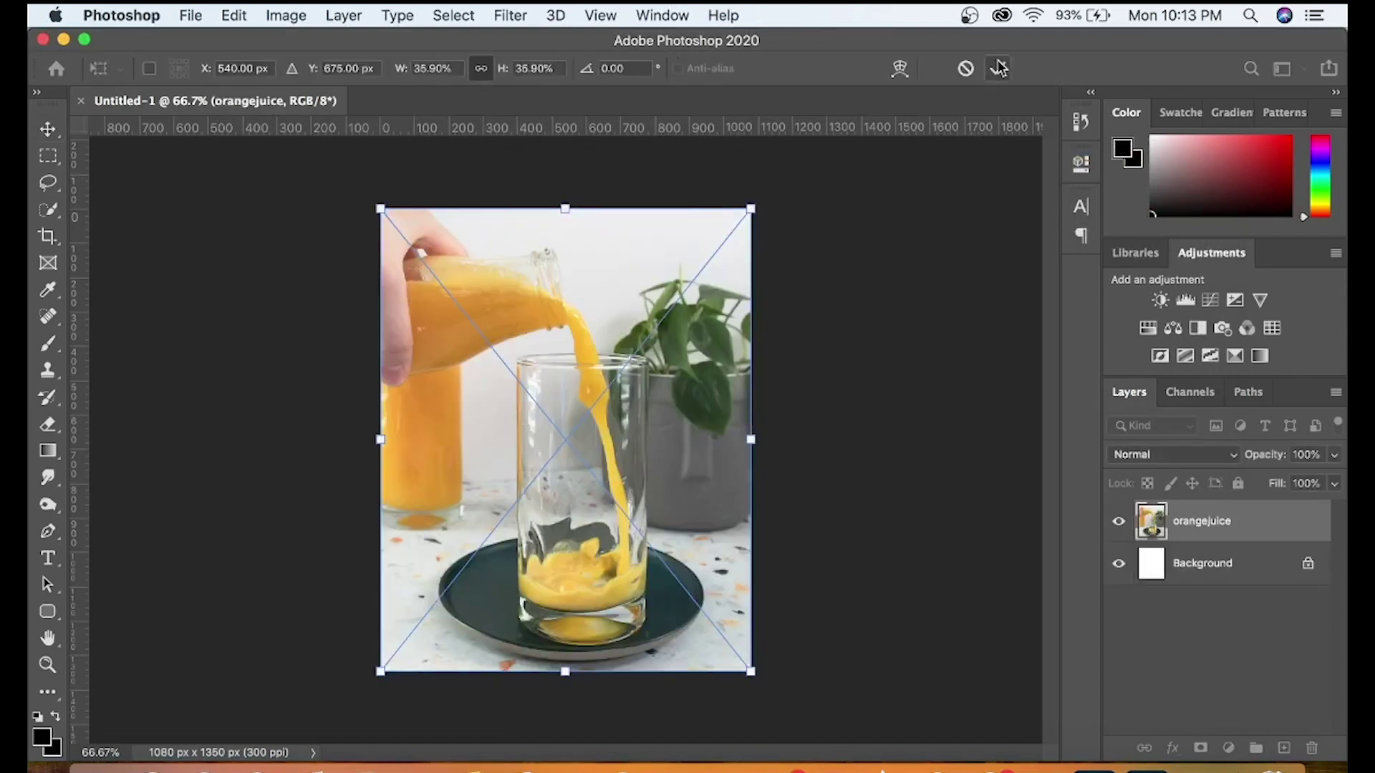
click(997, 68)
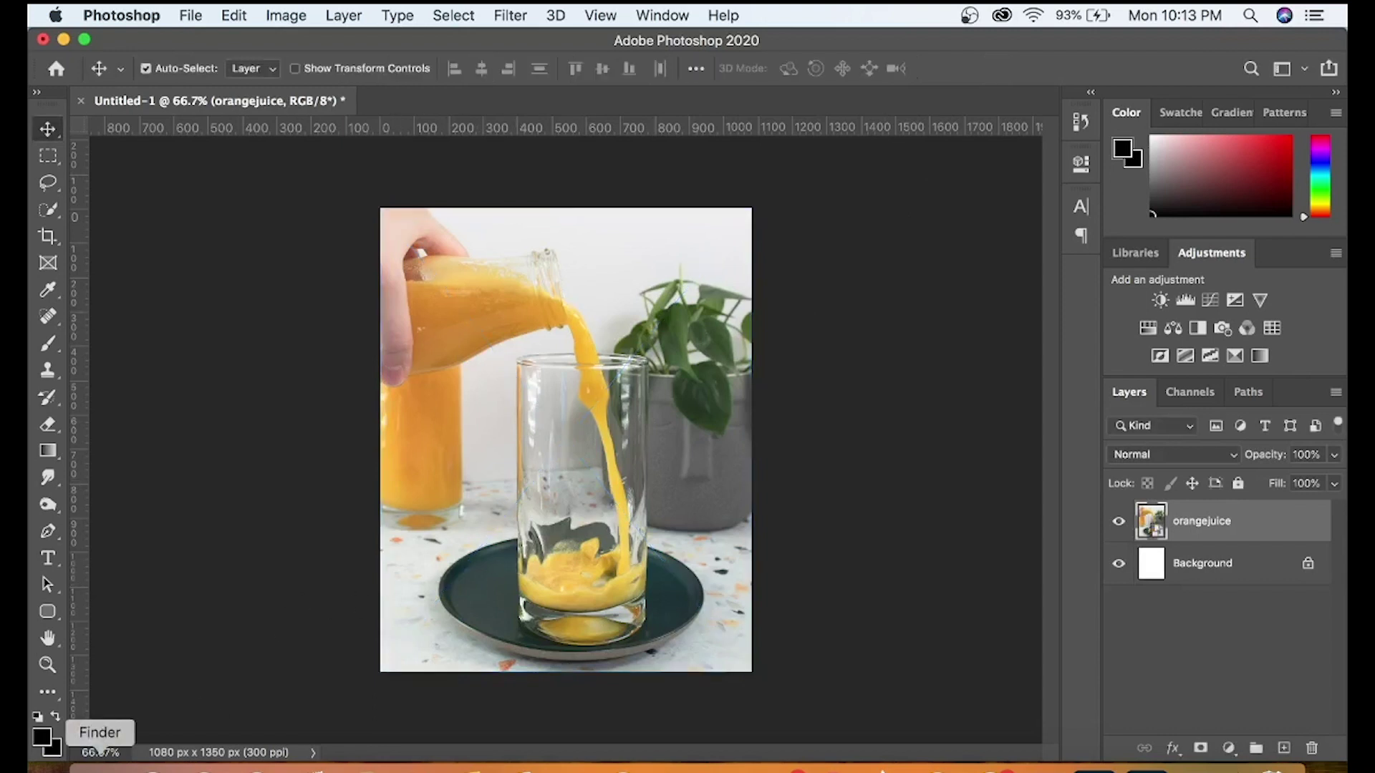
Shift-select orangejuice-2.jpg through orangejuice-21.jpg in Finder and drop them onto the canvas
click(100, 750)
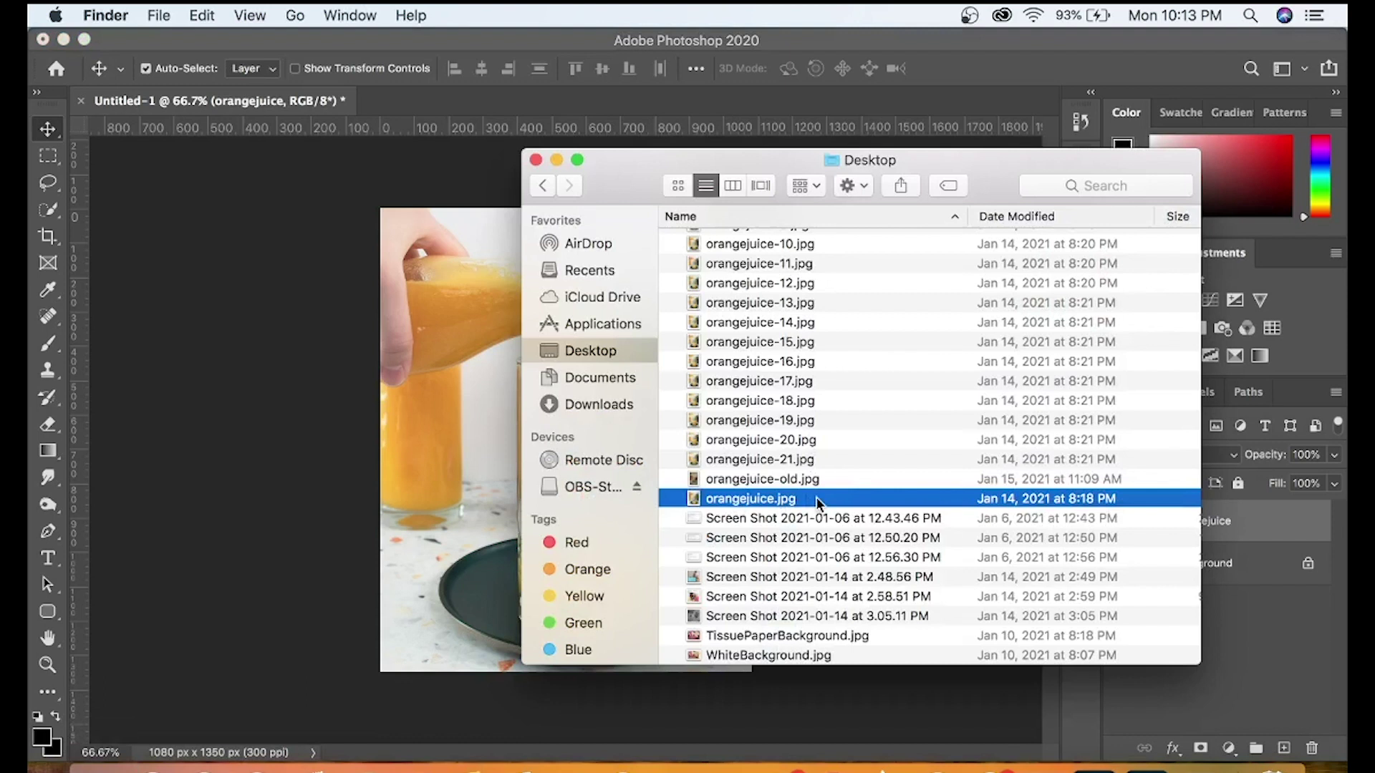
scroll(817, 504, up, 8)
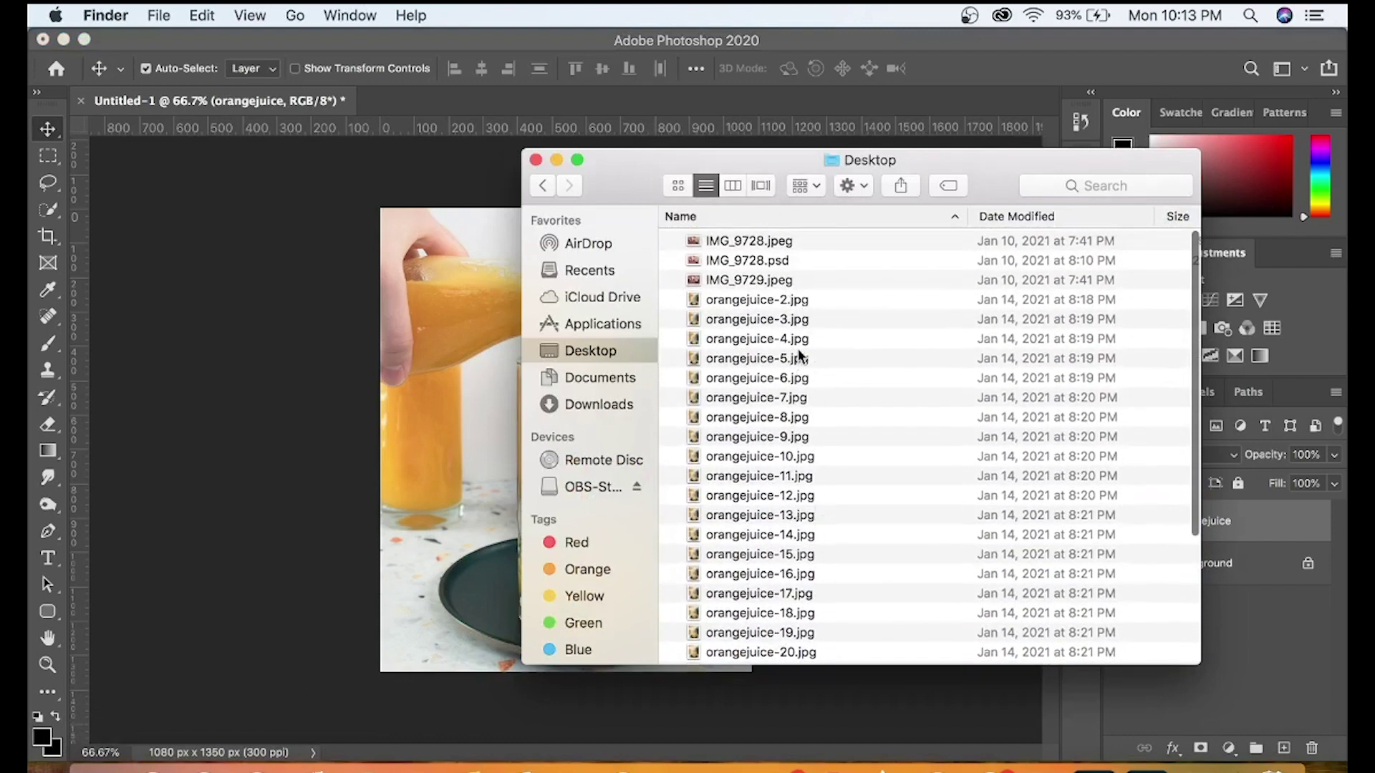
scroll(786, 560, down, 2)
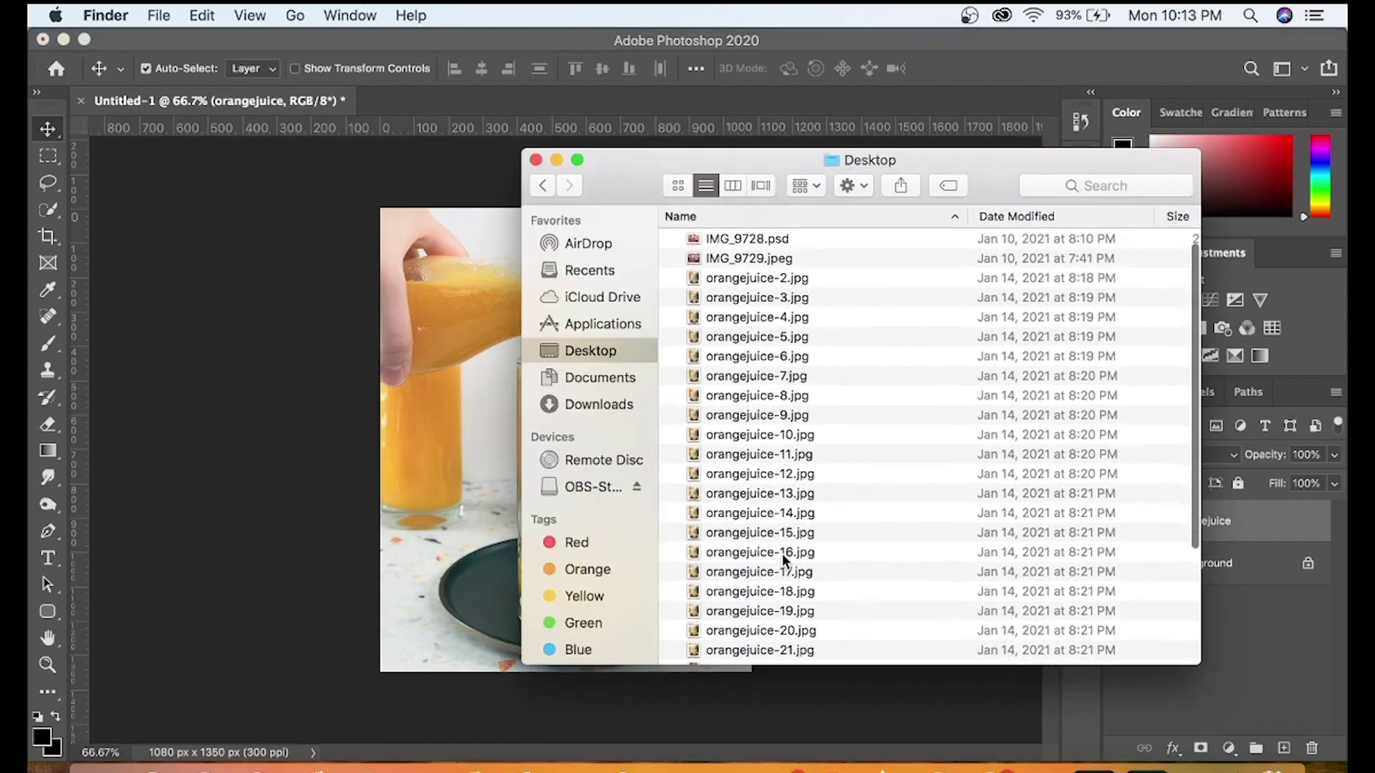
click(803, 279)
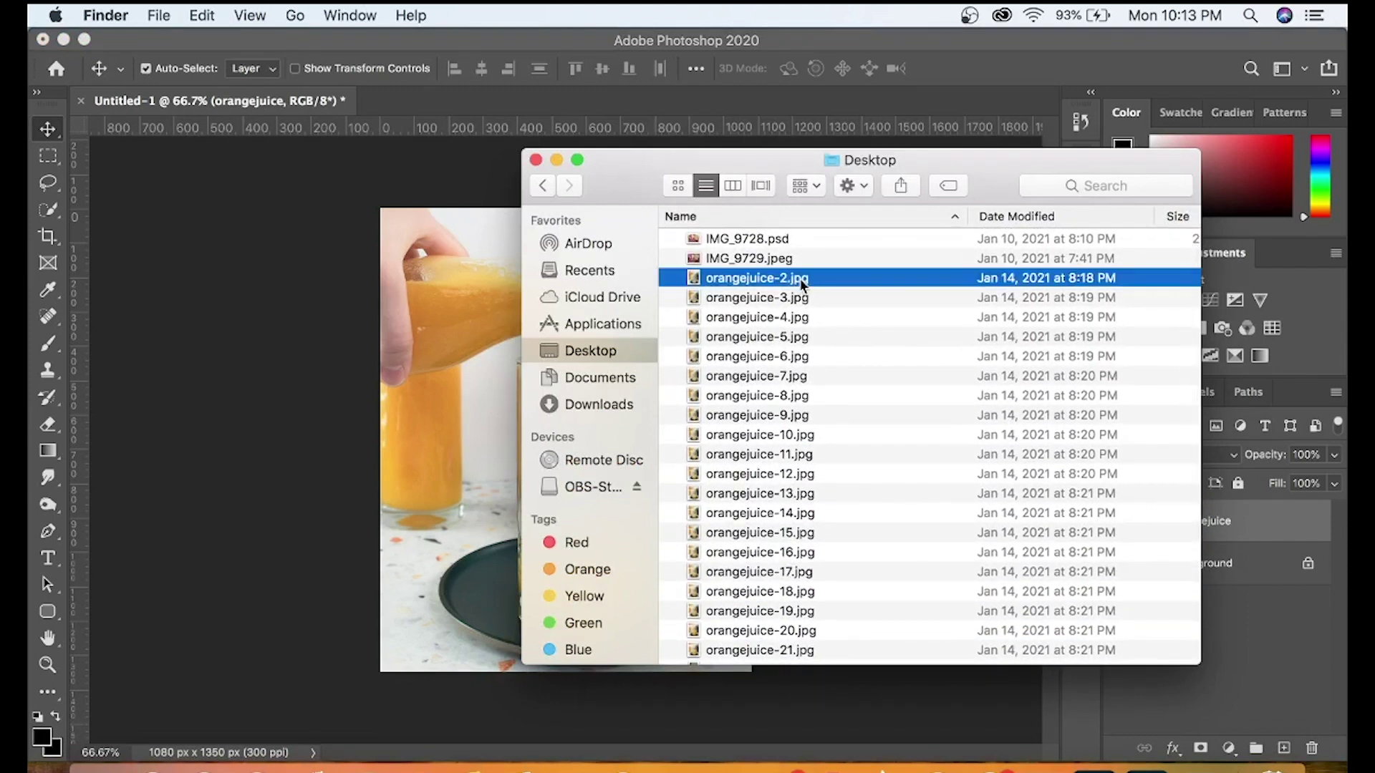
scroll(811, 597, down, 2)
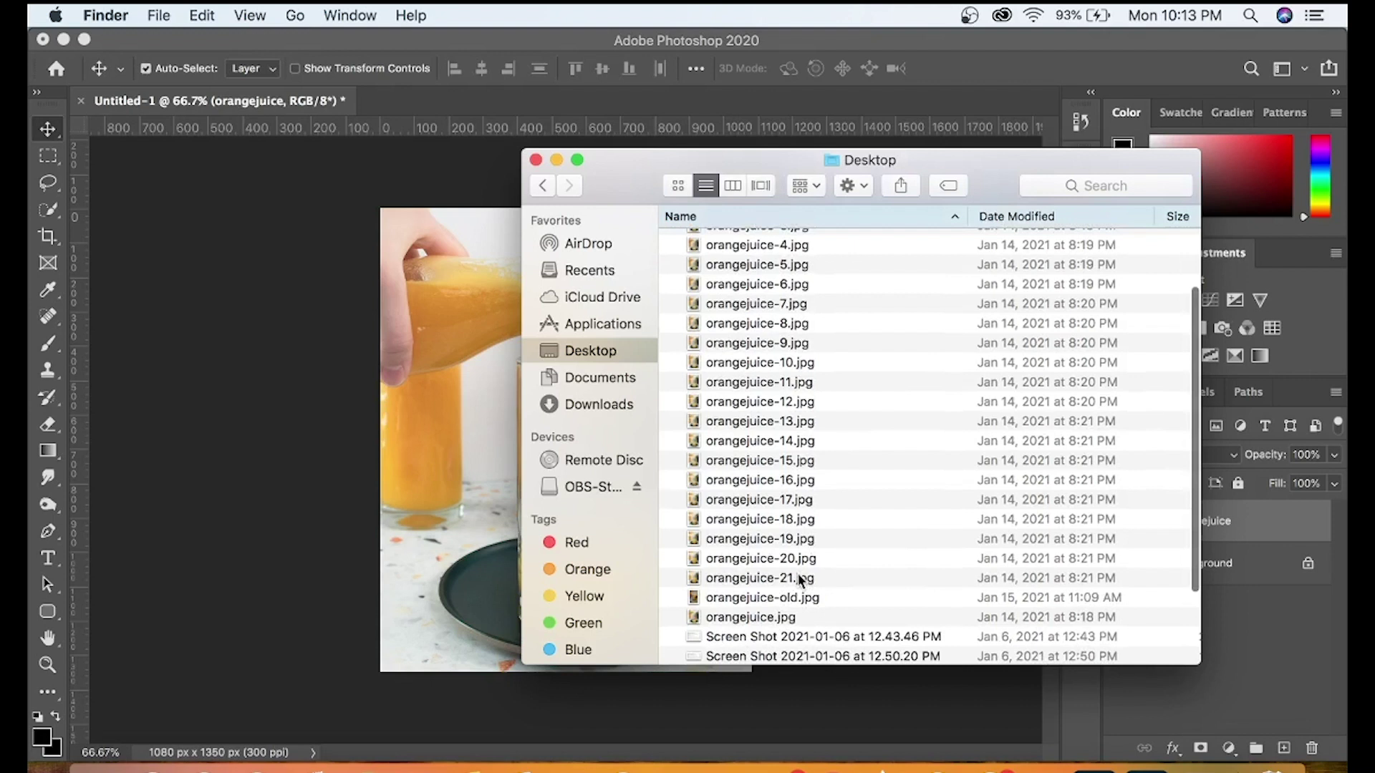
shift+click(800, 579)
scroll(763, 387, up, 3)
drag(653, 315, 405, 352)
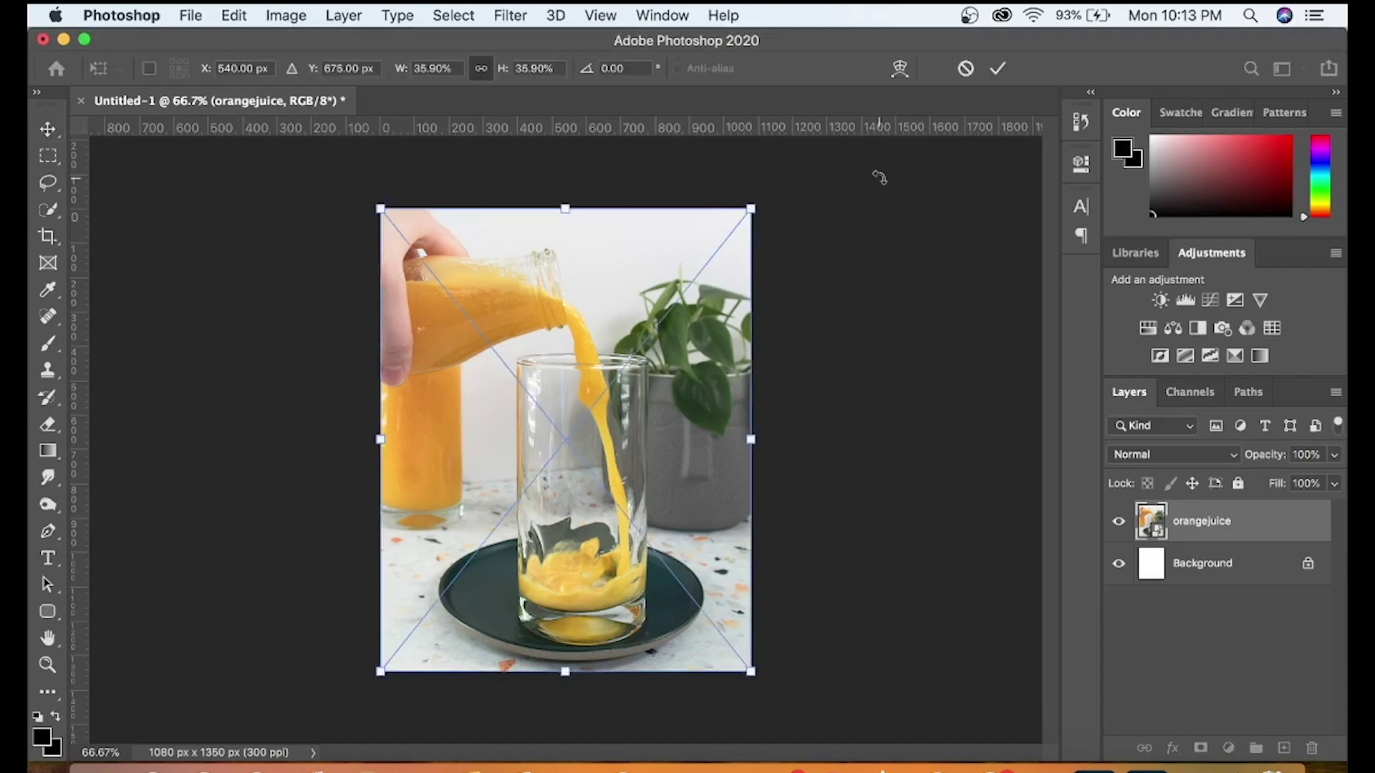
Commit each dropped photo in turn, orangejuice-2 through orangejuice-21, as its own layer
click(1000, 69)
click(1000, 69)
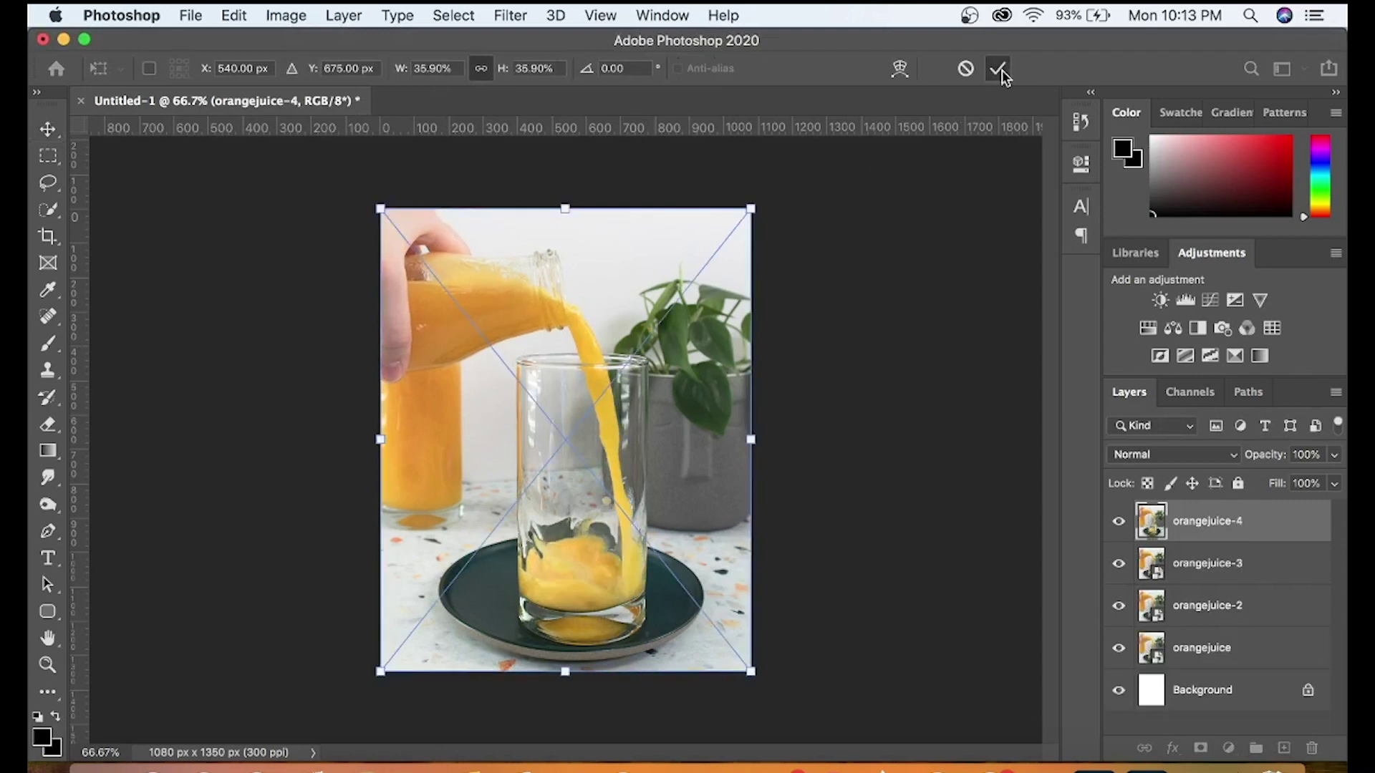
click(1000, 69)
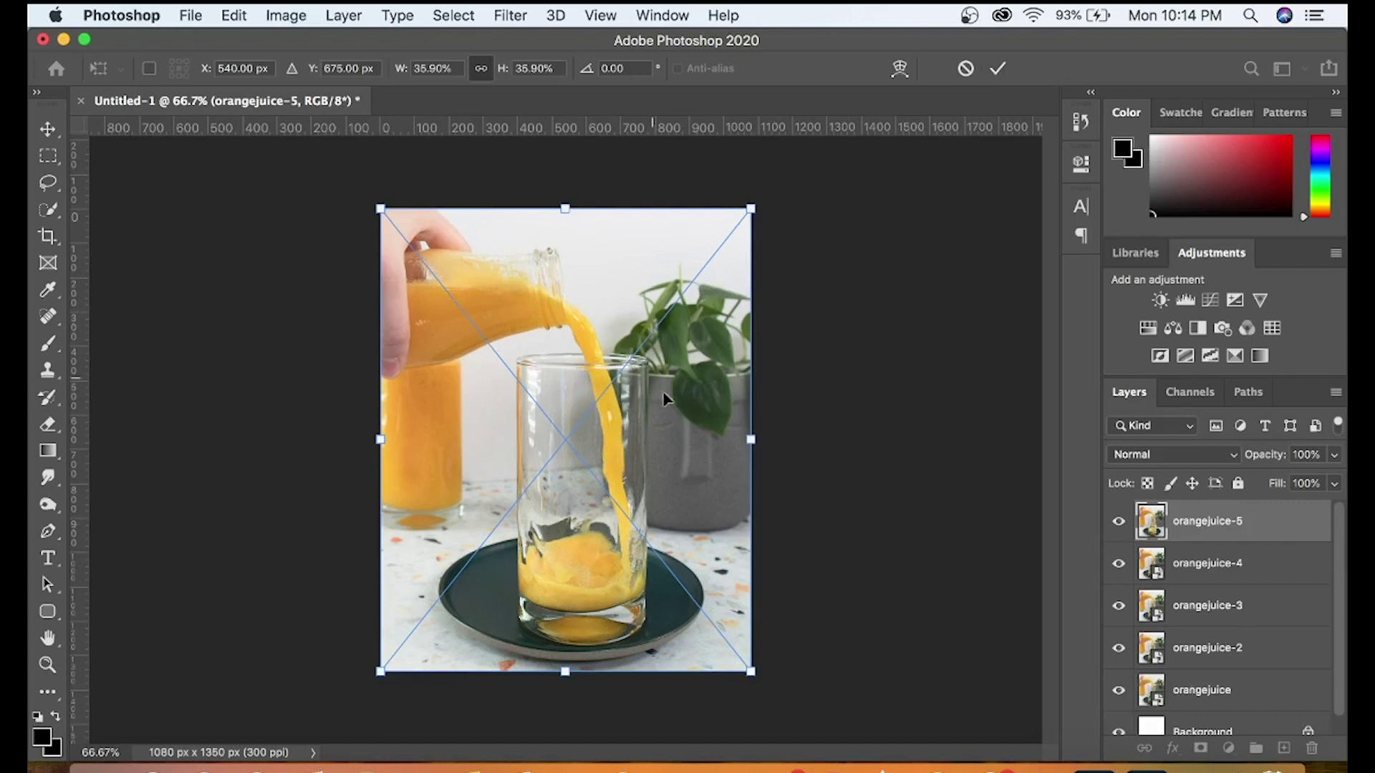
click(997, 68)
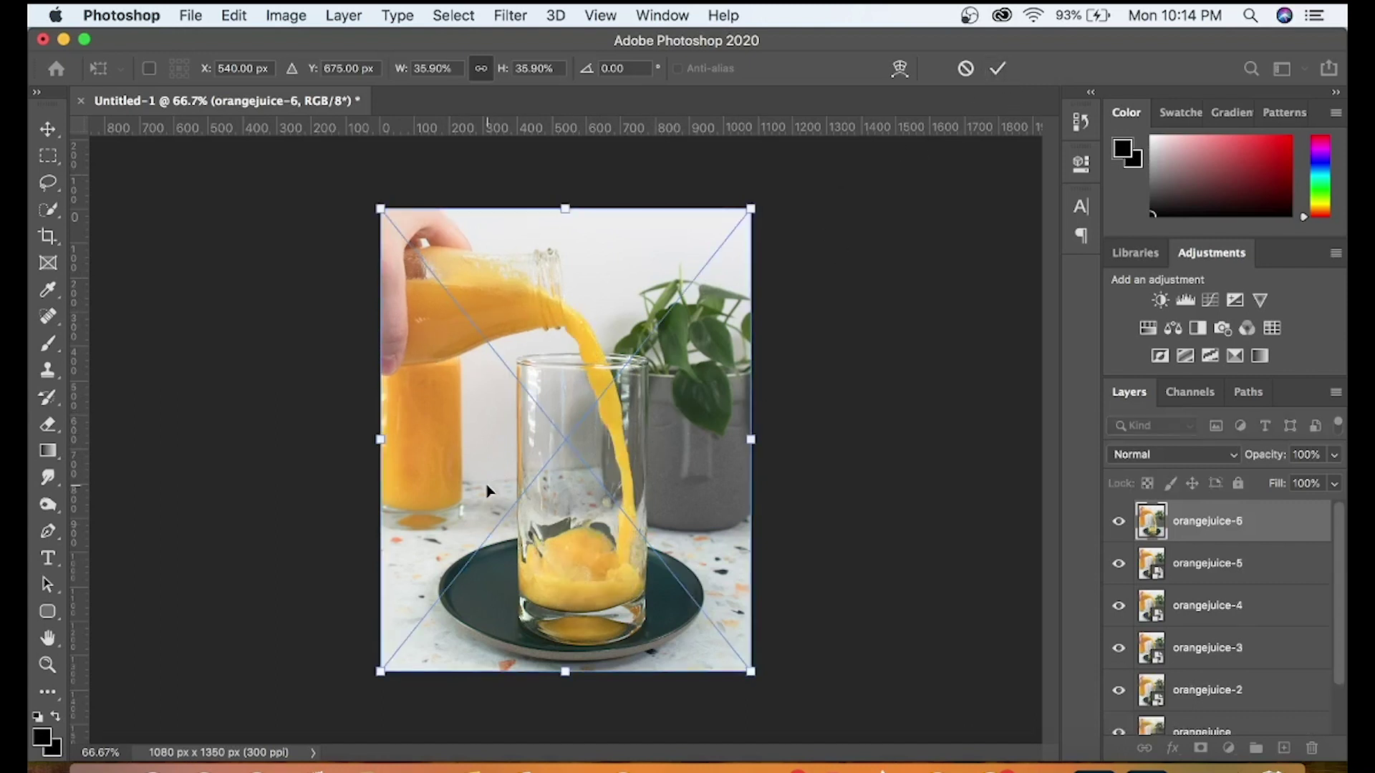
click(997, 69)
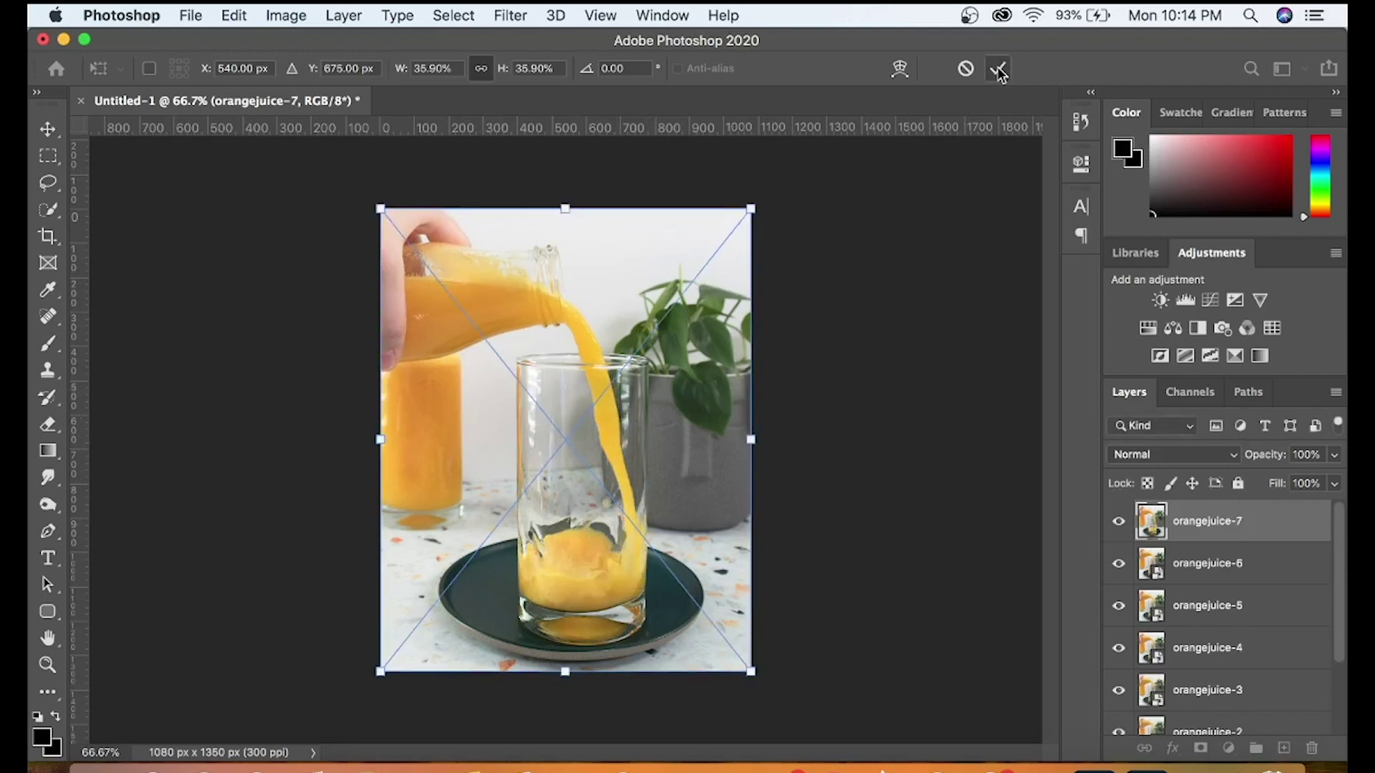
click(998, 69)
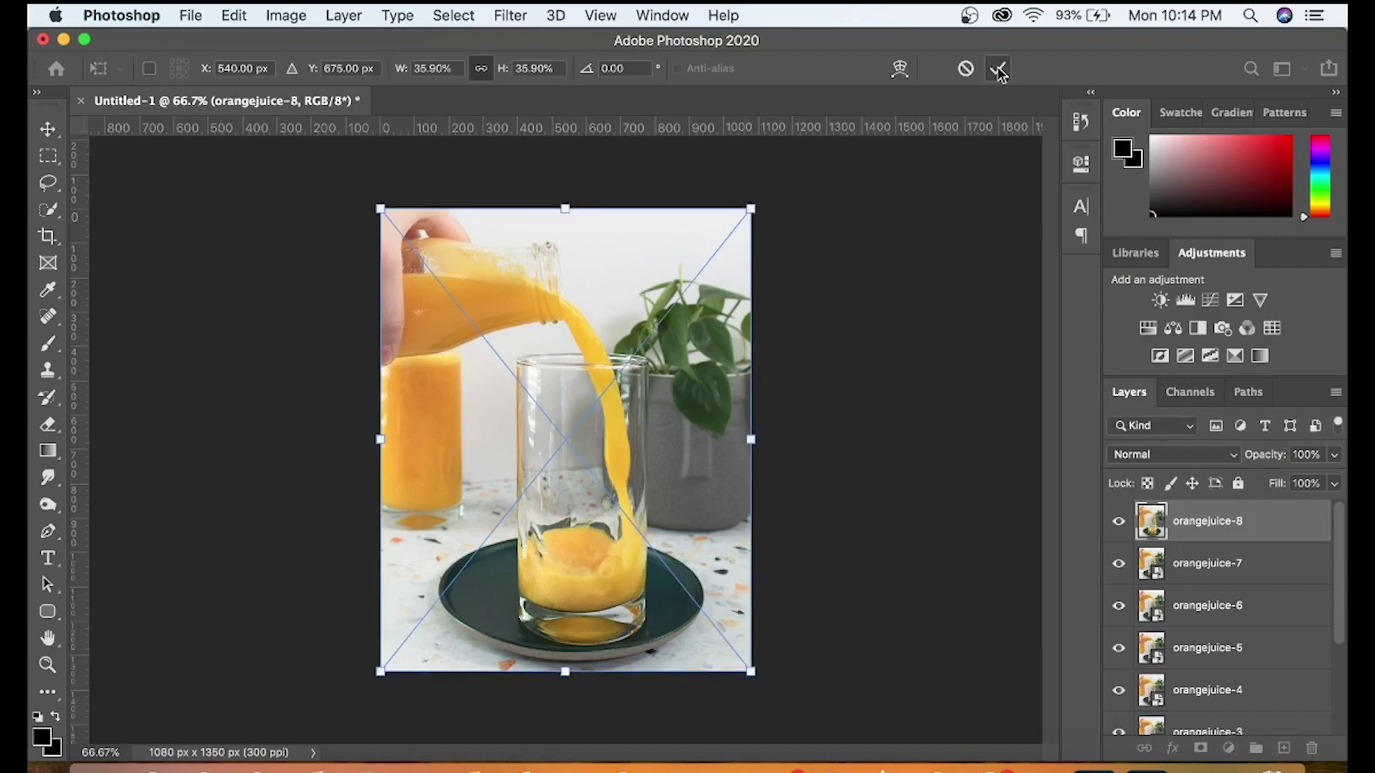
click(998, 69)
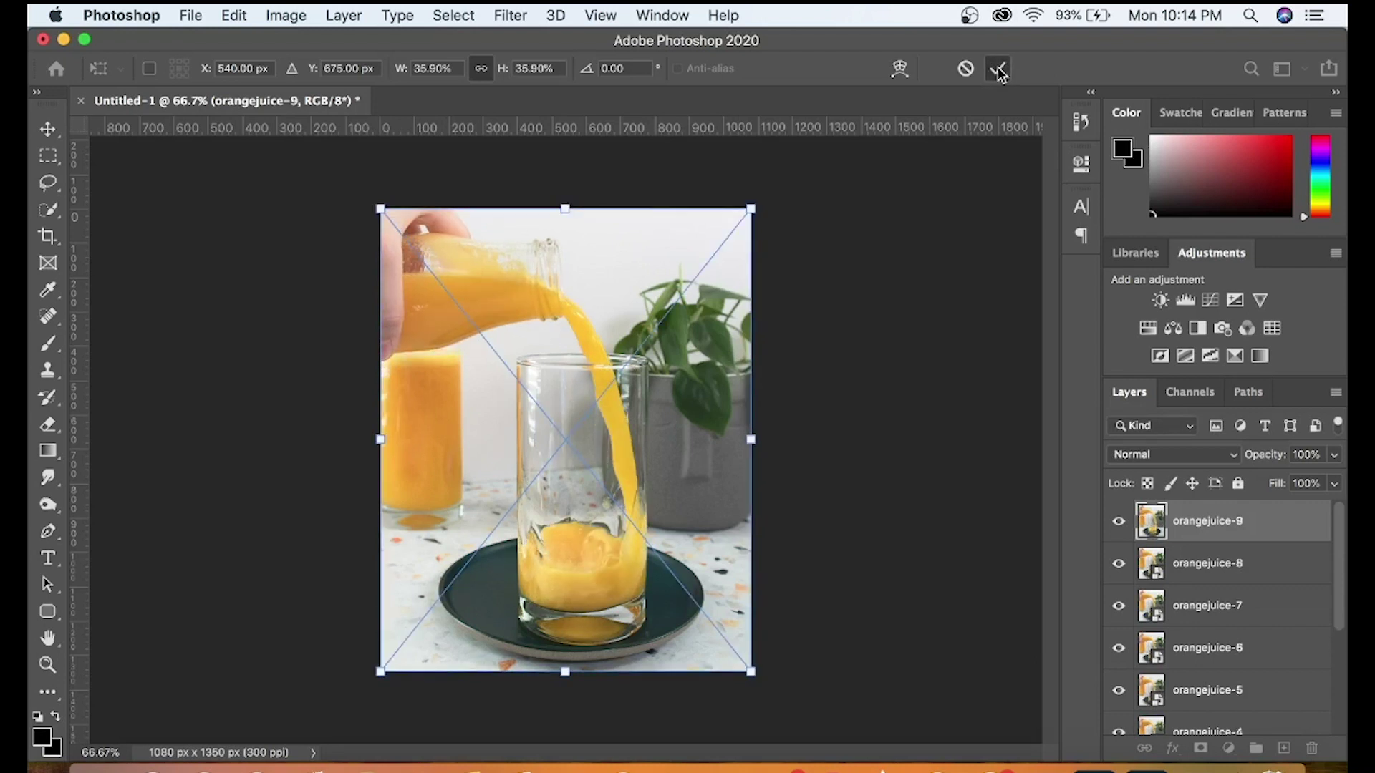
click(998, 69)
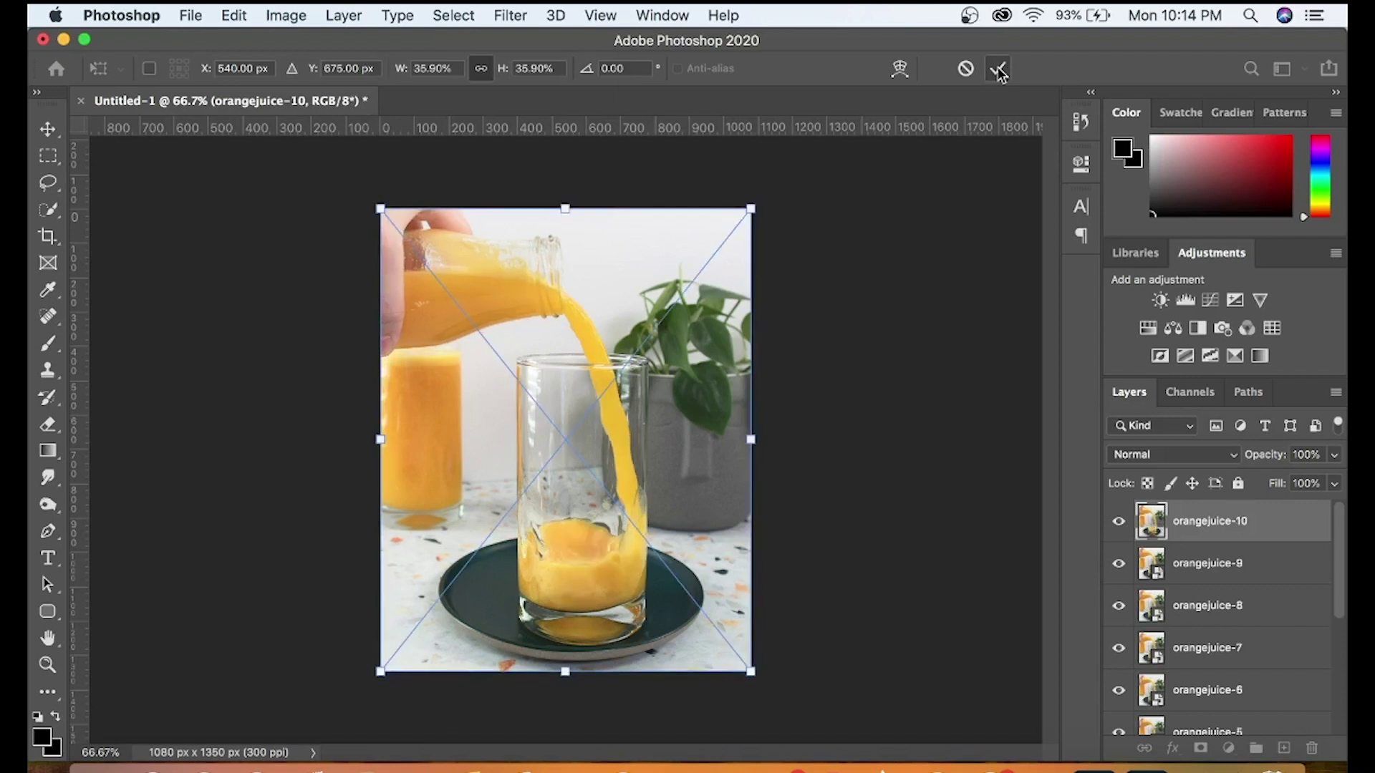
click(998, 69)
click(998, 69)
click(998, 68)
click(998, 69)
click(998, 69)
click(999, 69)
click(998, 69)
click(998, 69)
click(998, 70)
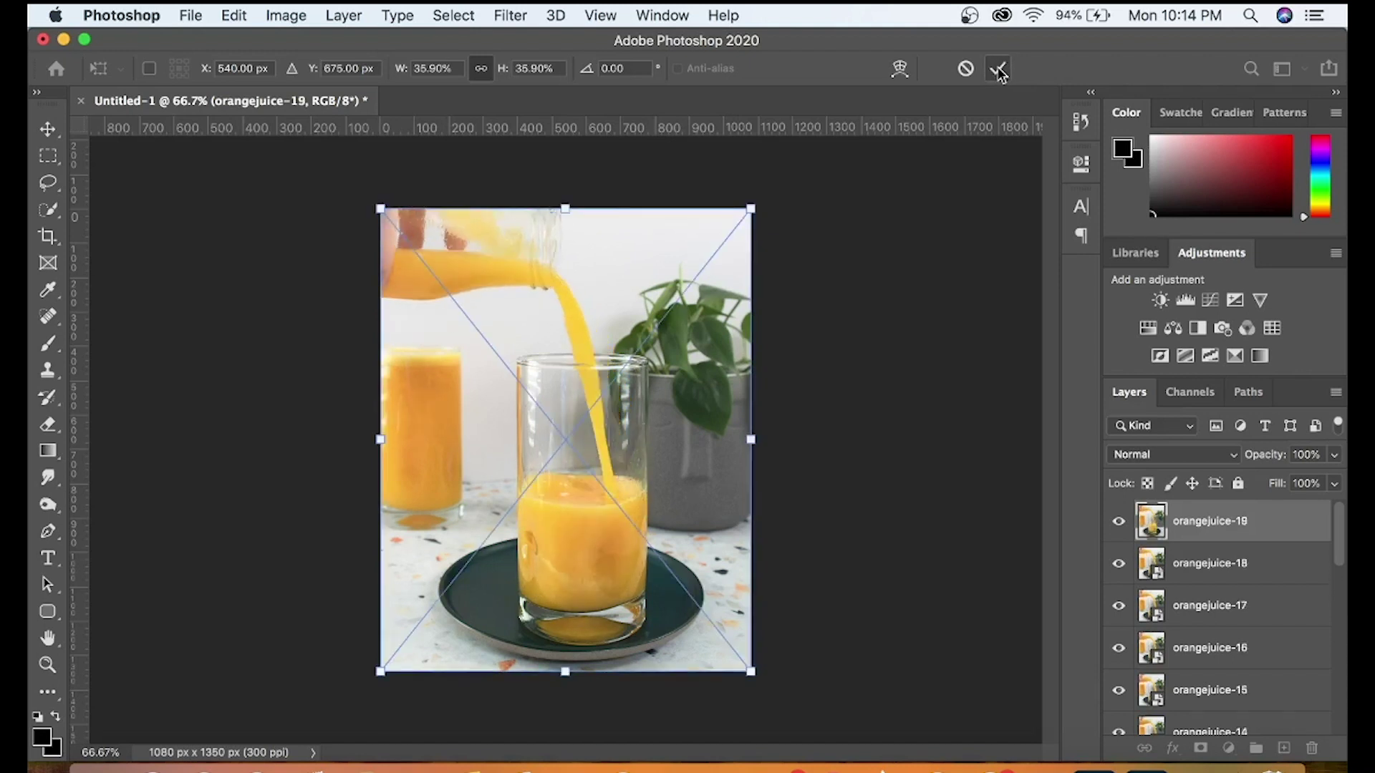
click(998, 69)
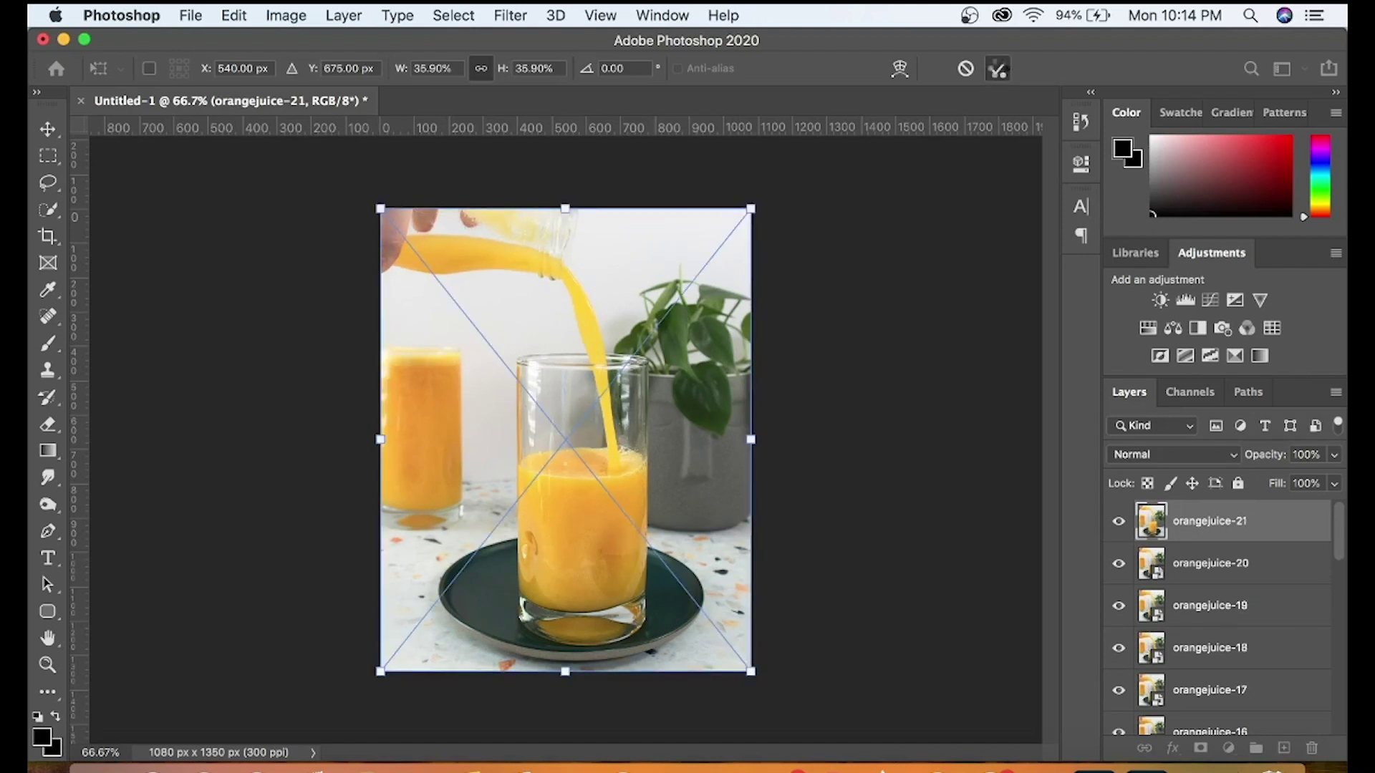
click(998, 69)
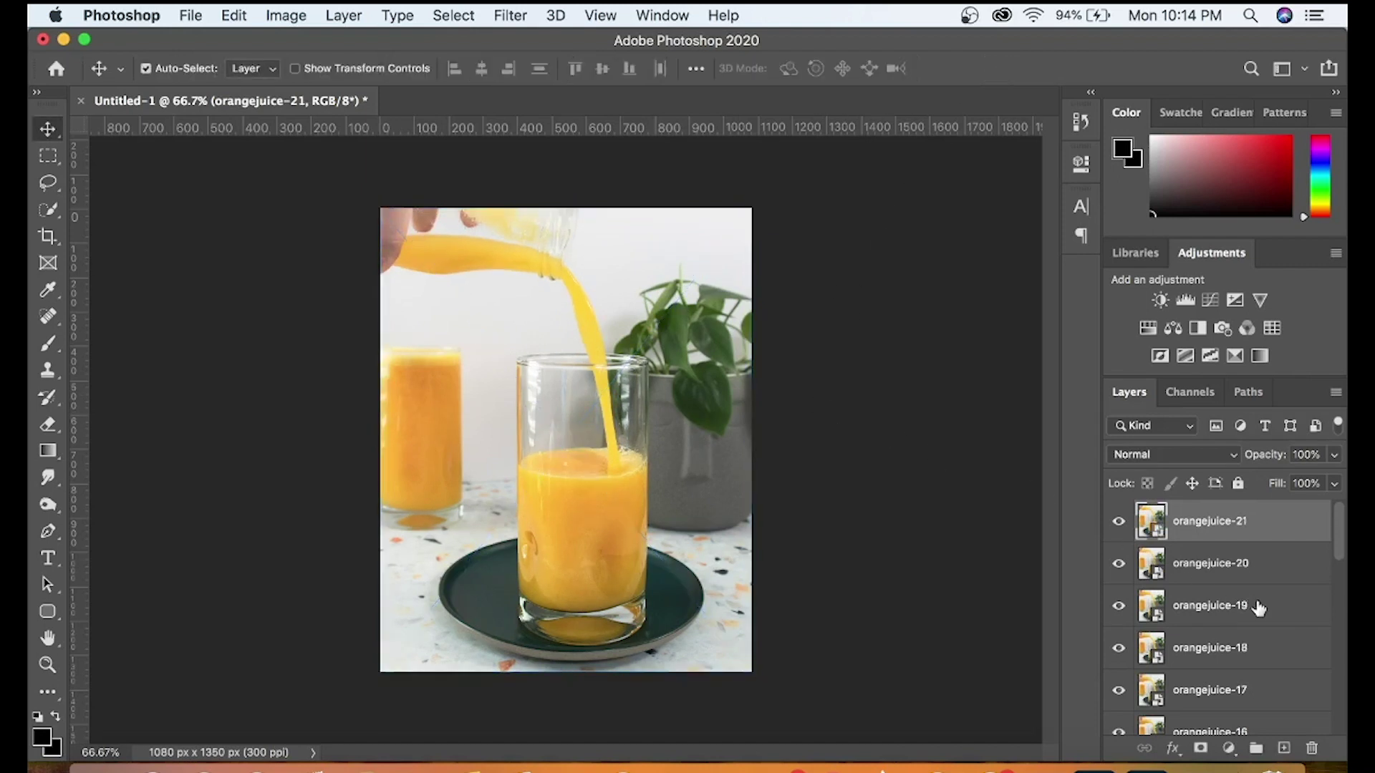
Check the layer stack, then open the Window menu and scroll toward Timeline
scroll(1256, 608, down, 5)
scroll(1257, 607, down, 10)
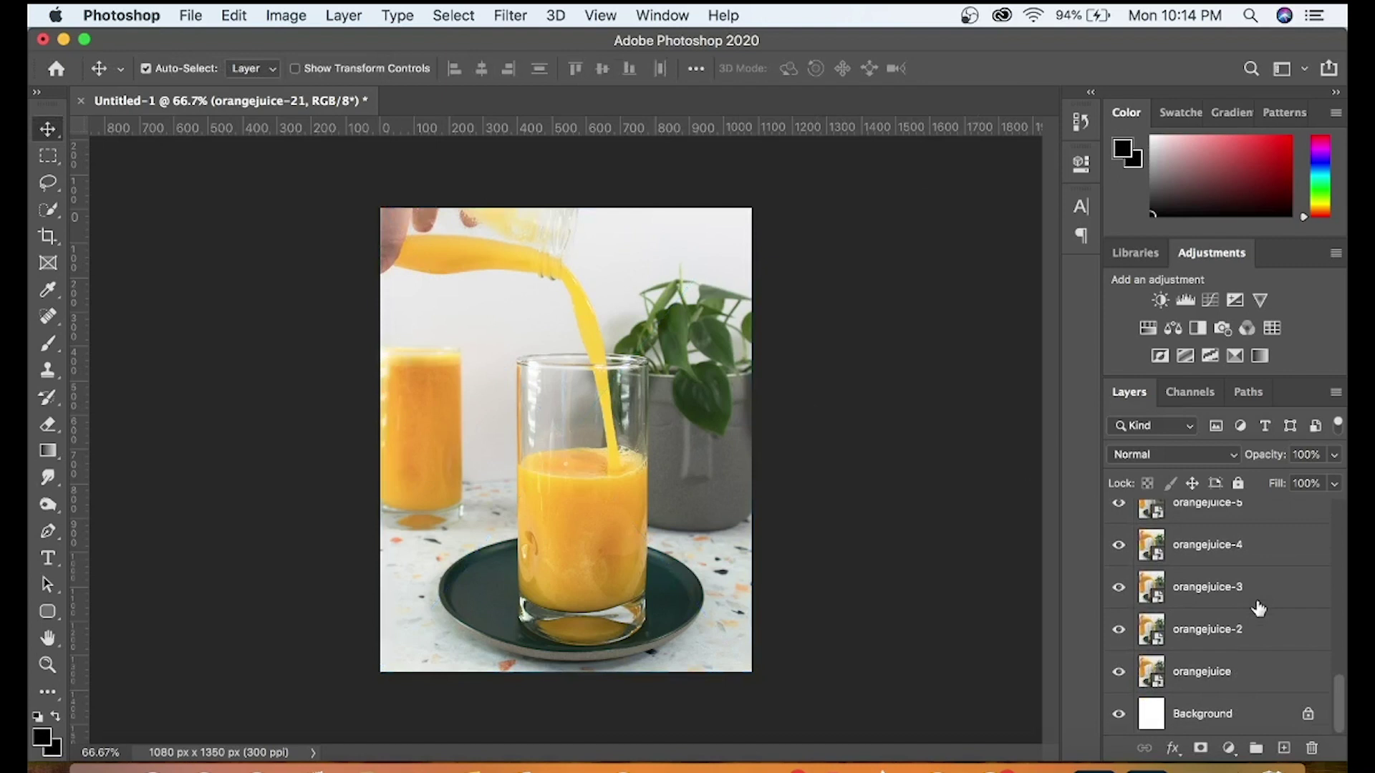
scroll(1222, 650, up, 15)
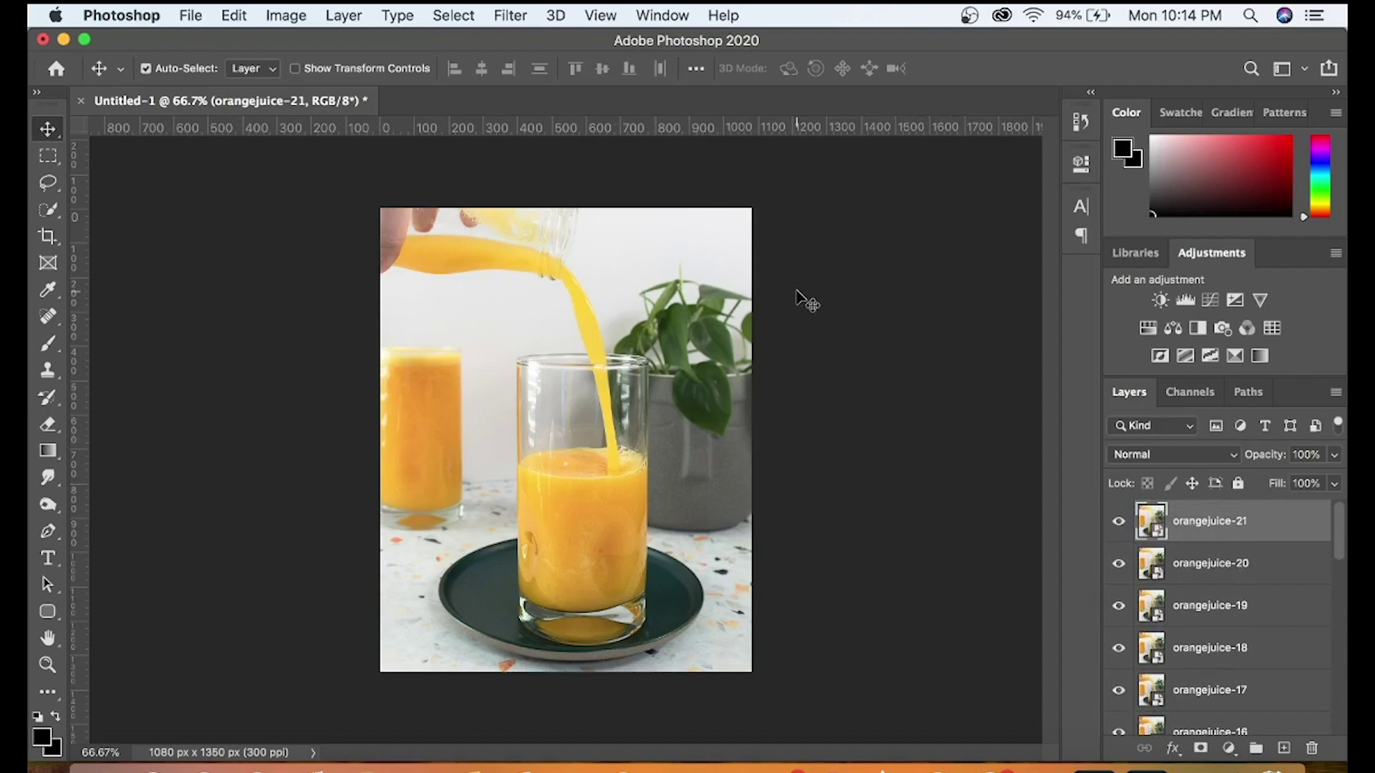
click(662, 16)
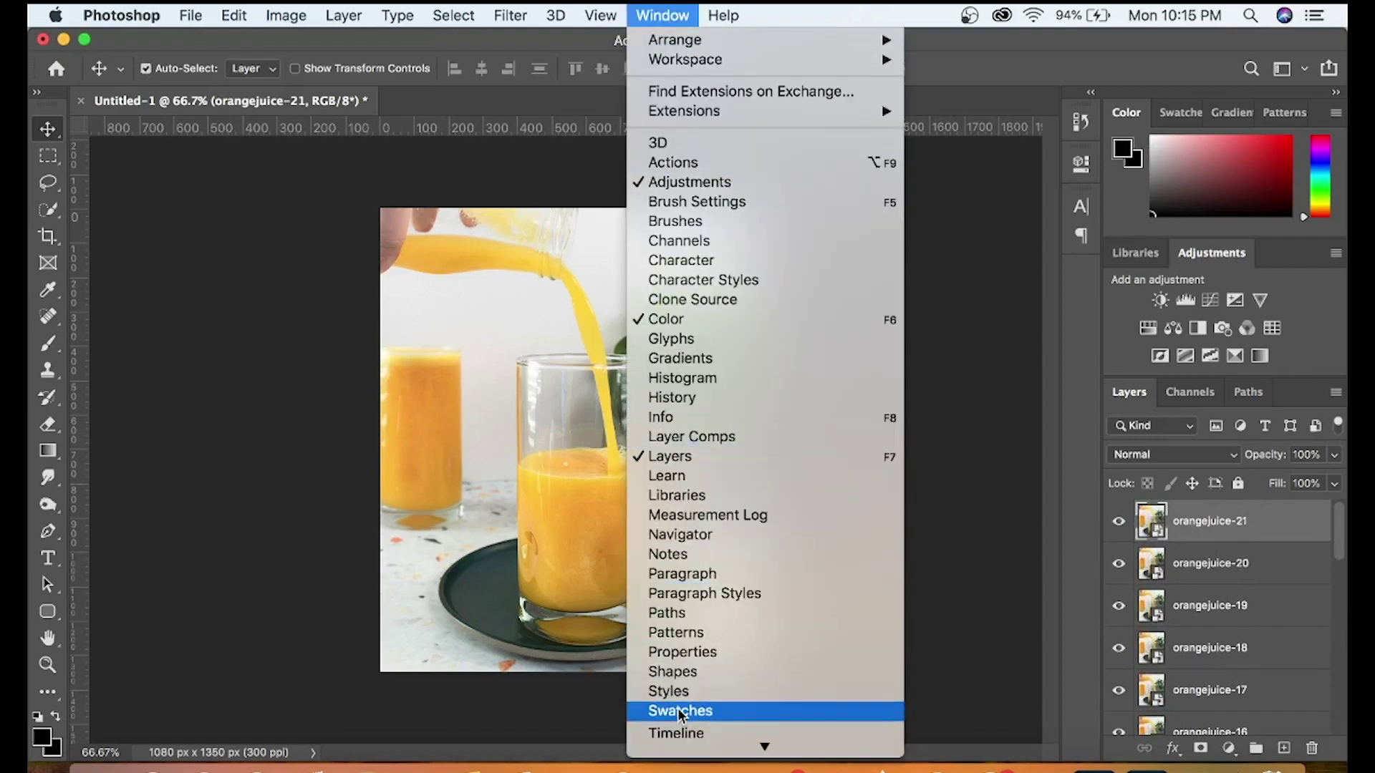
scroll(679, 716, down, 3)
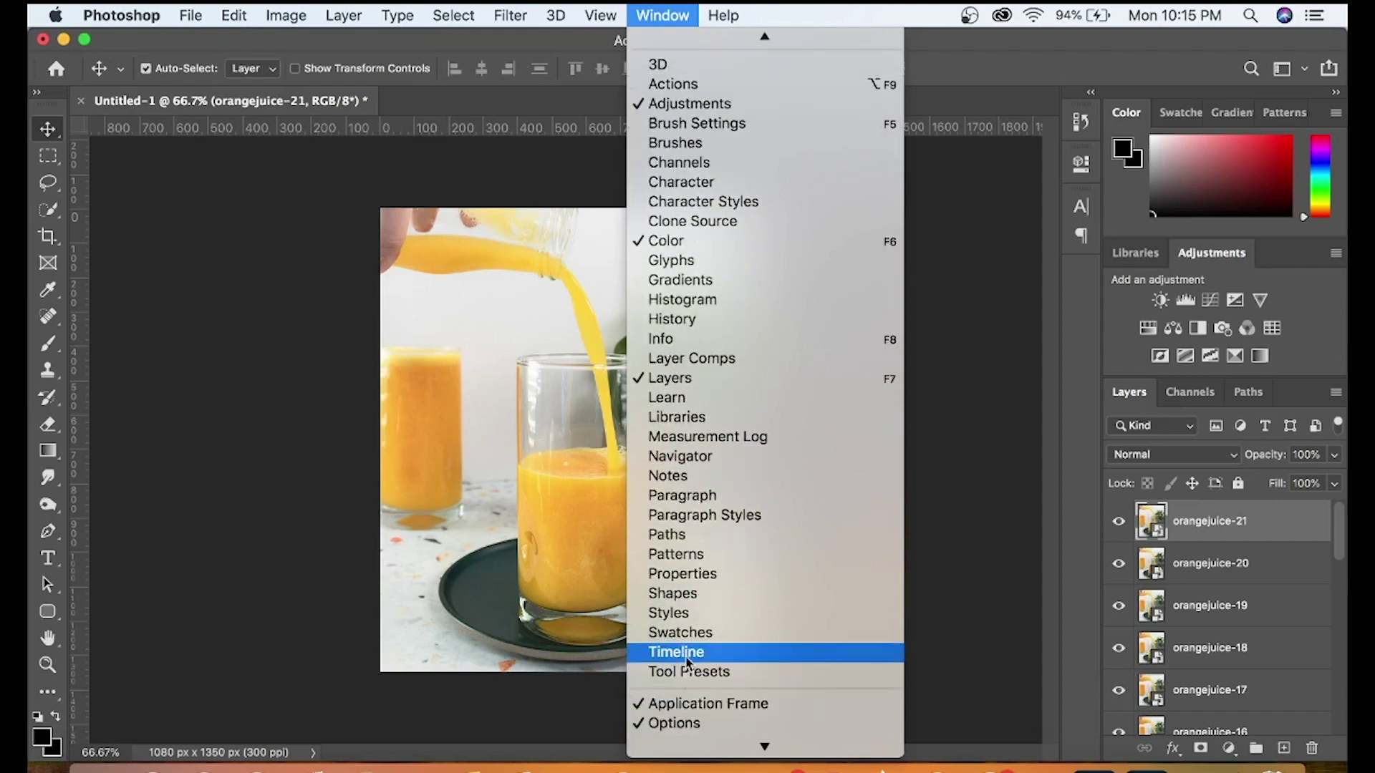
click(679, 652)
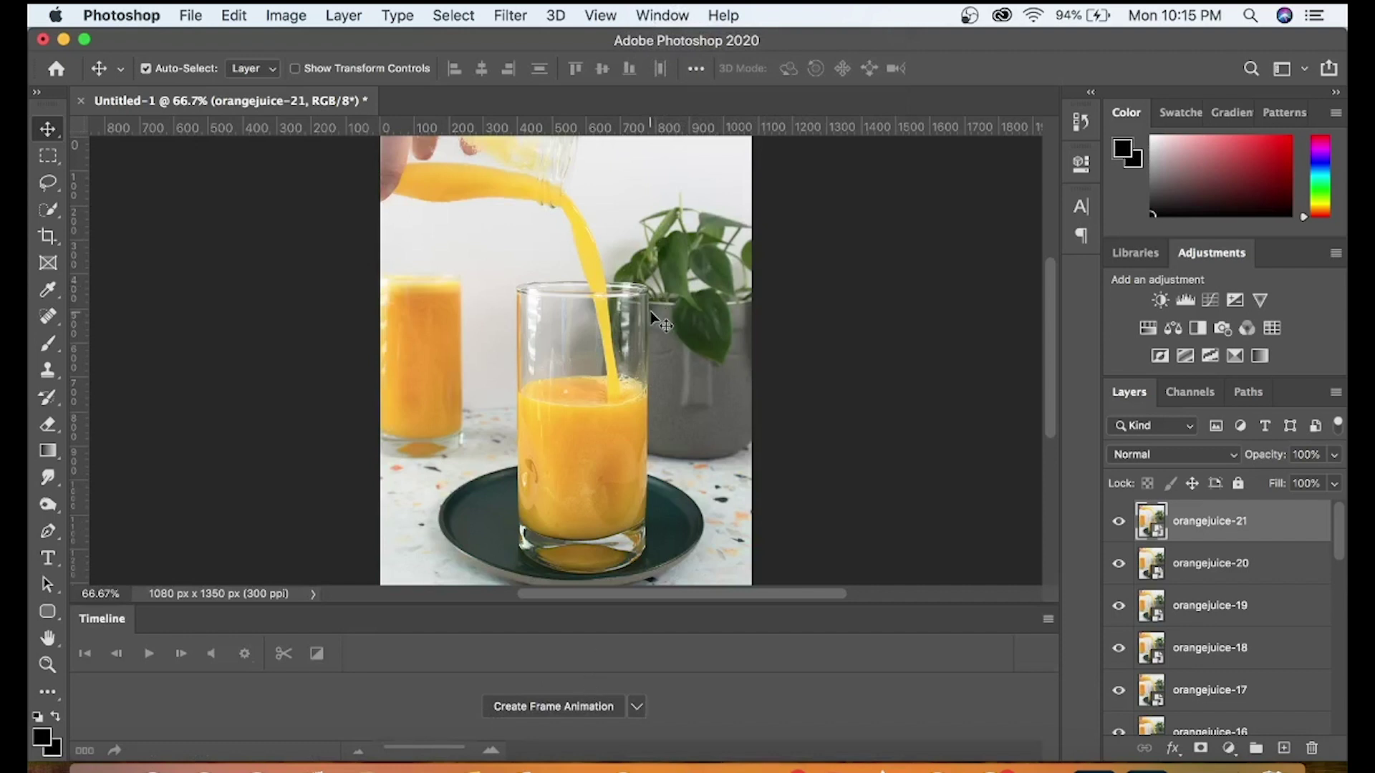
key(super)
key(super+minus)
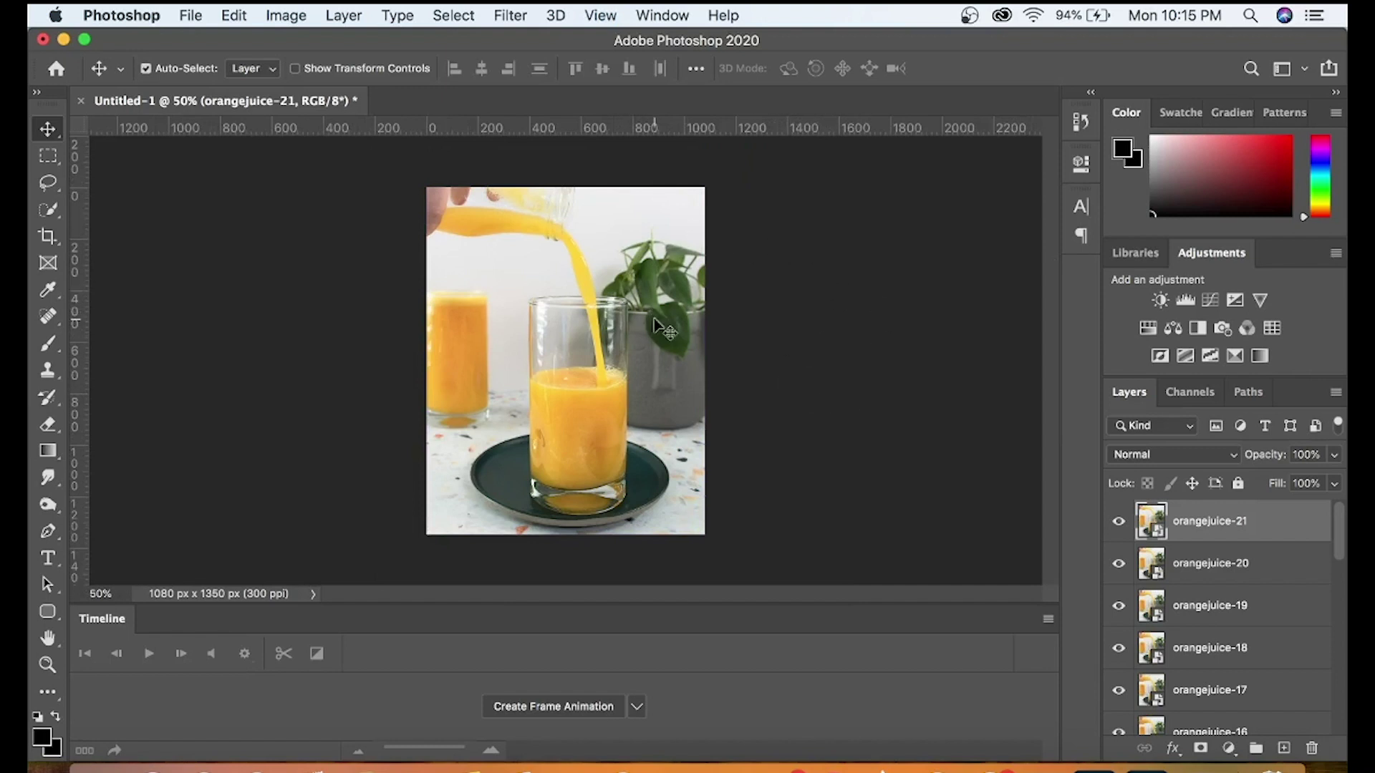
key(super)
key(super+plus)
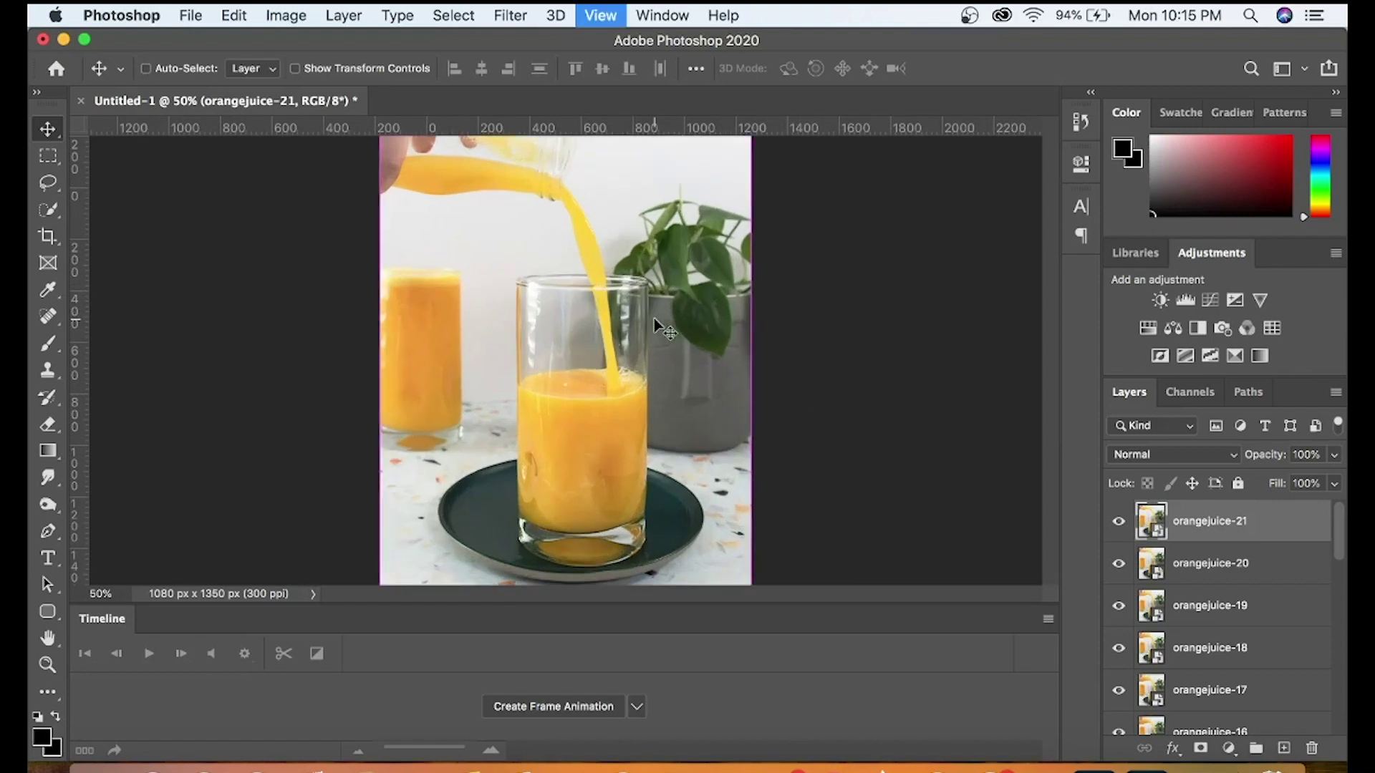
key(super+plus)
key(super+minus)
key(super+minus)
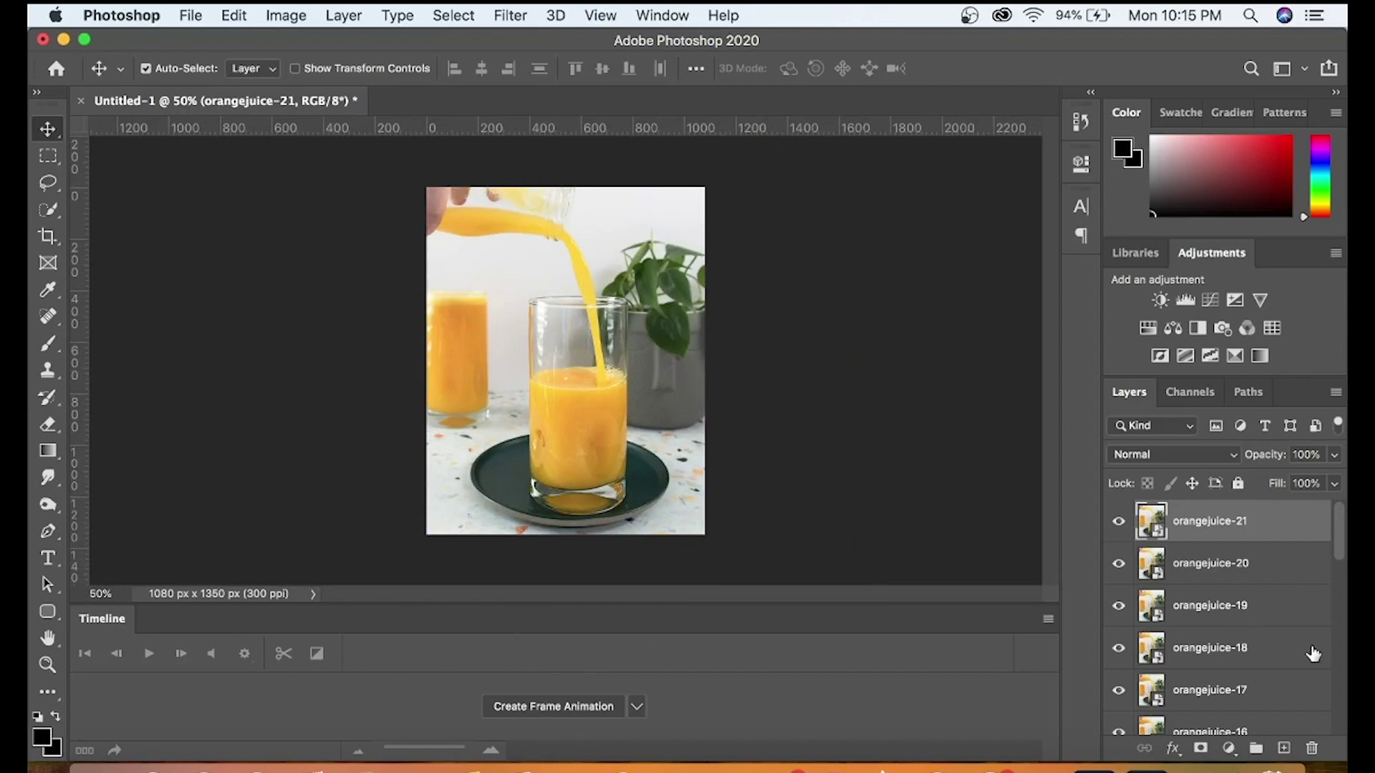
scroll(1310, 648, down, 5)
scroll(1313, 651, up, 5)
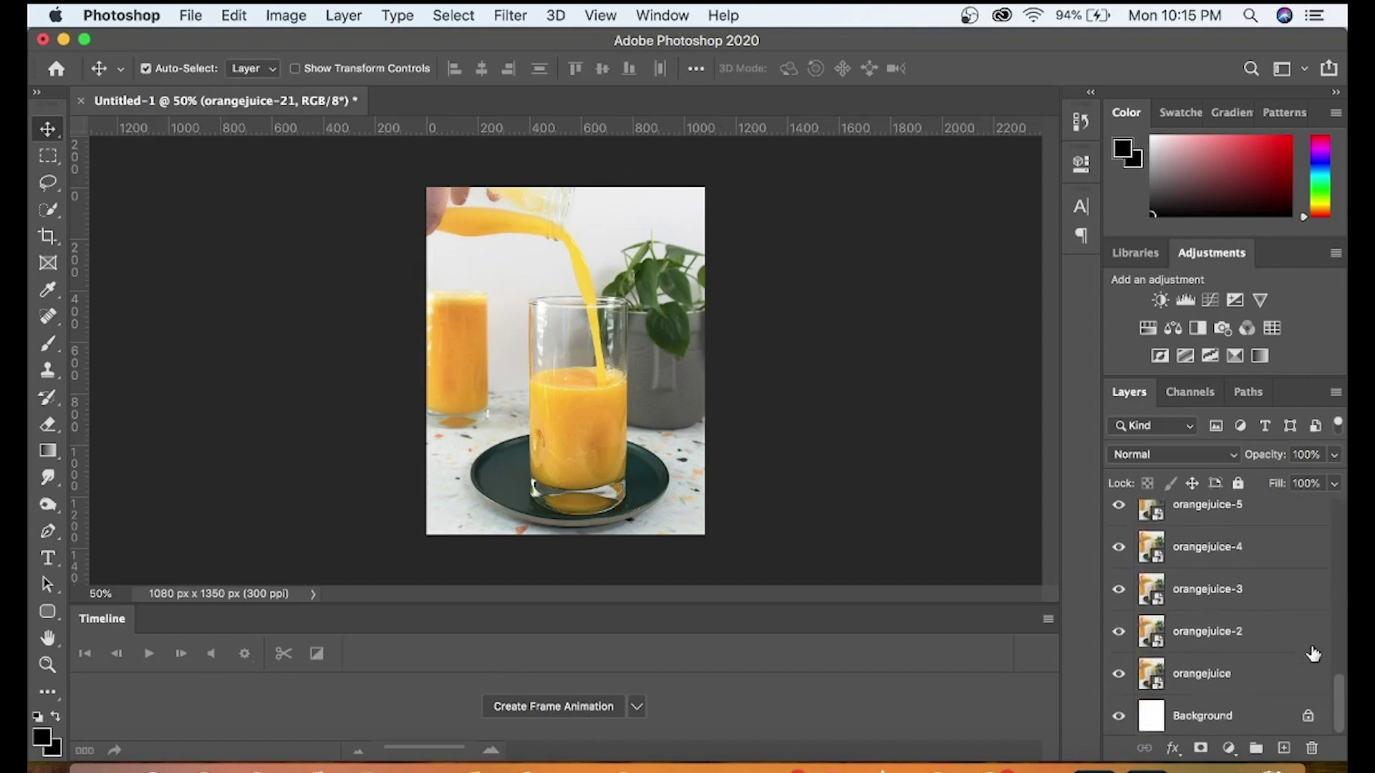
scroll(1274, 665, up, 10)
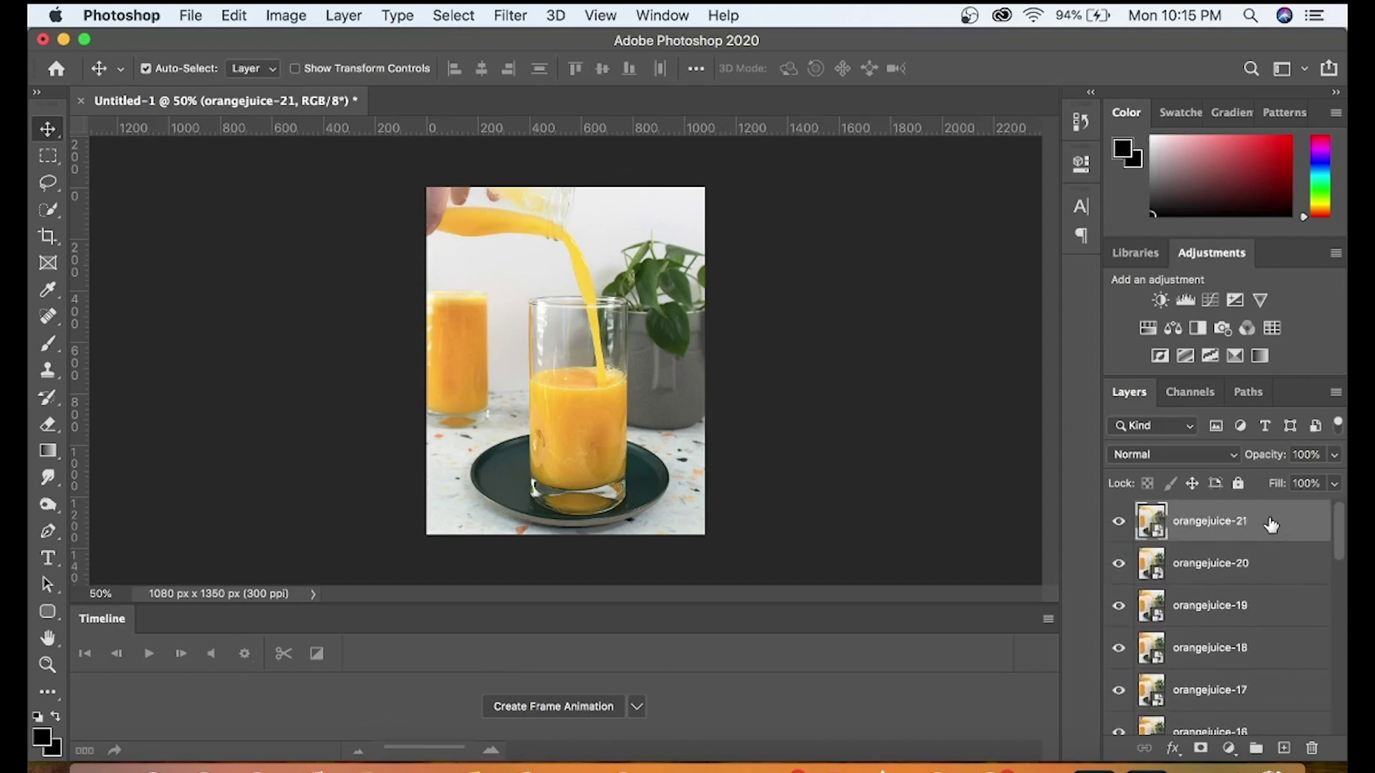
Create a frame animation in the Timeline panel and open the panel's flyout menu
click(565, 705)
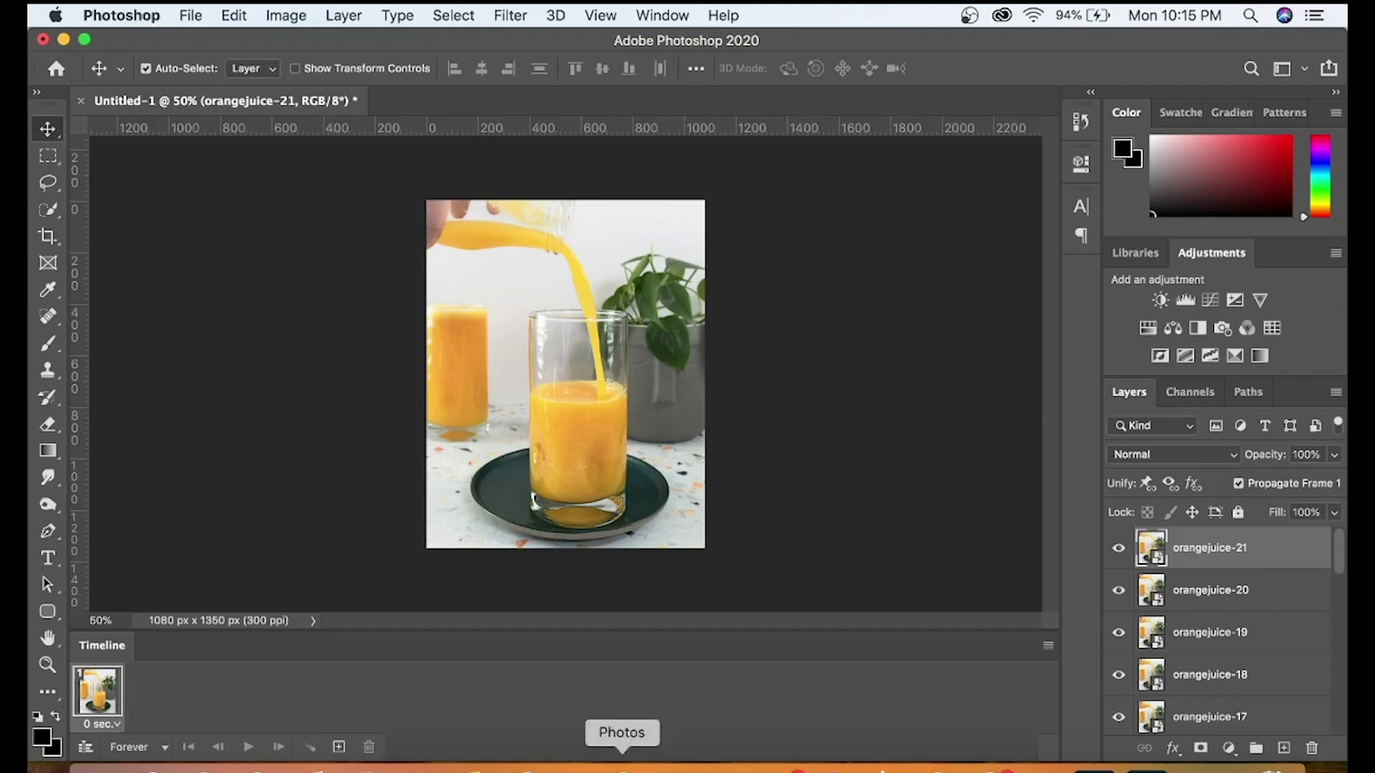
scroll(1254, 630, down, 10)
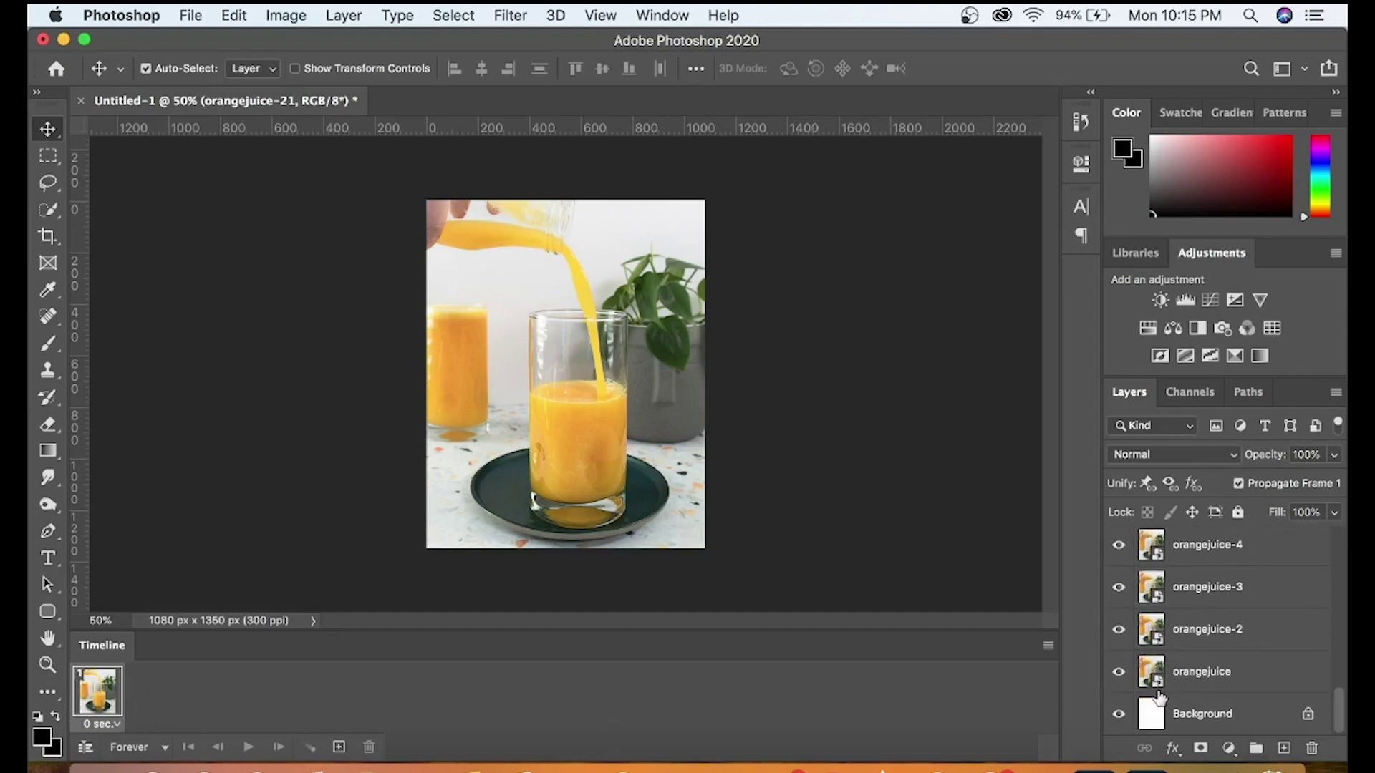
click(1047, 647)
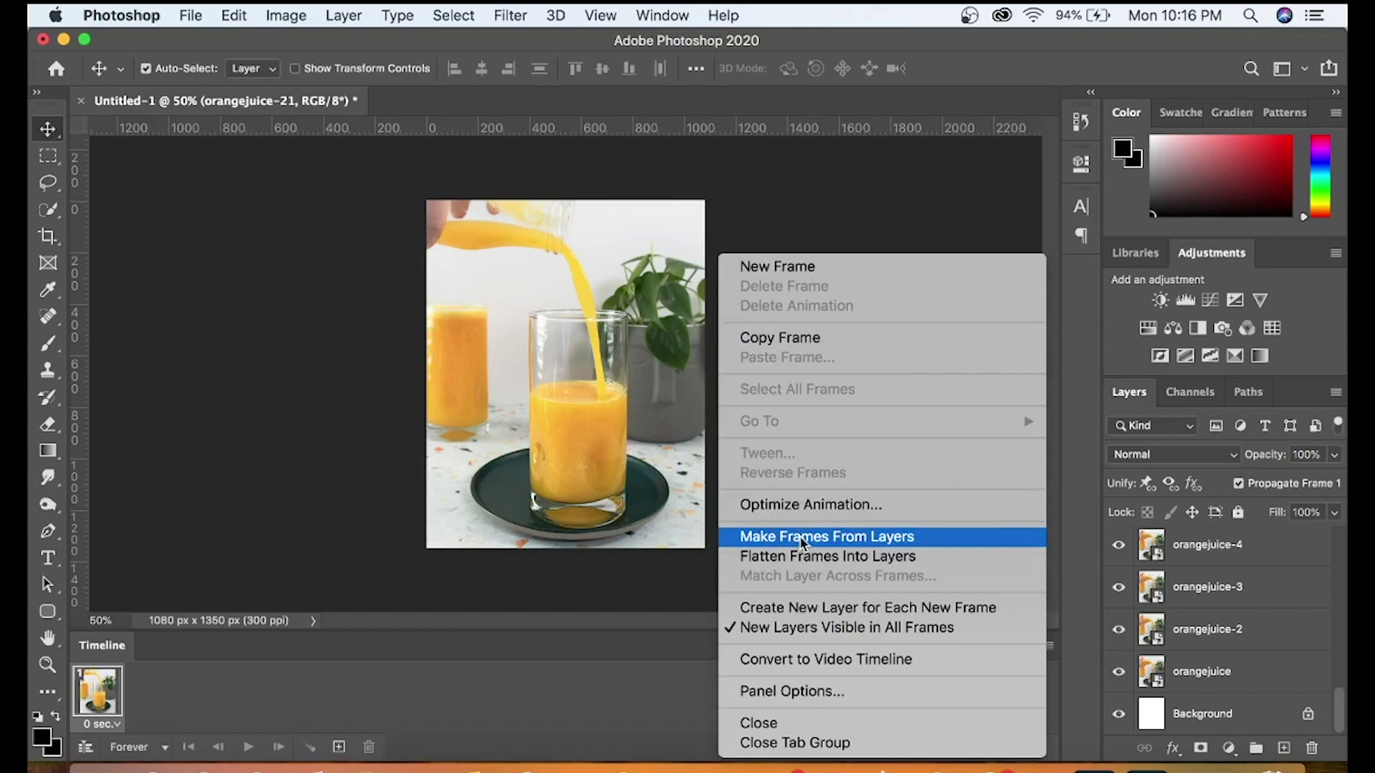
Make frames from all layers, then preview frame 2 and the blank frame 1
click(802, 540)
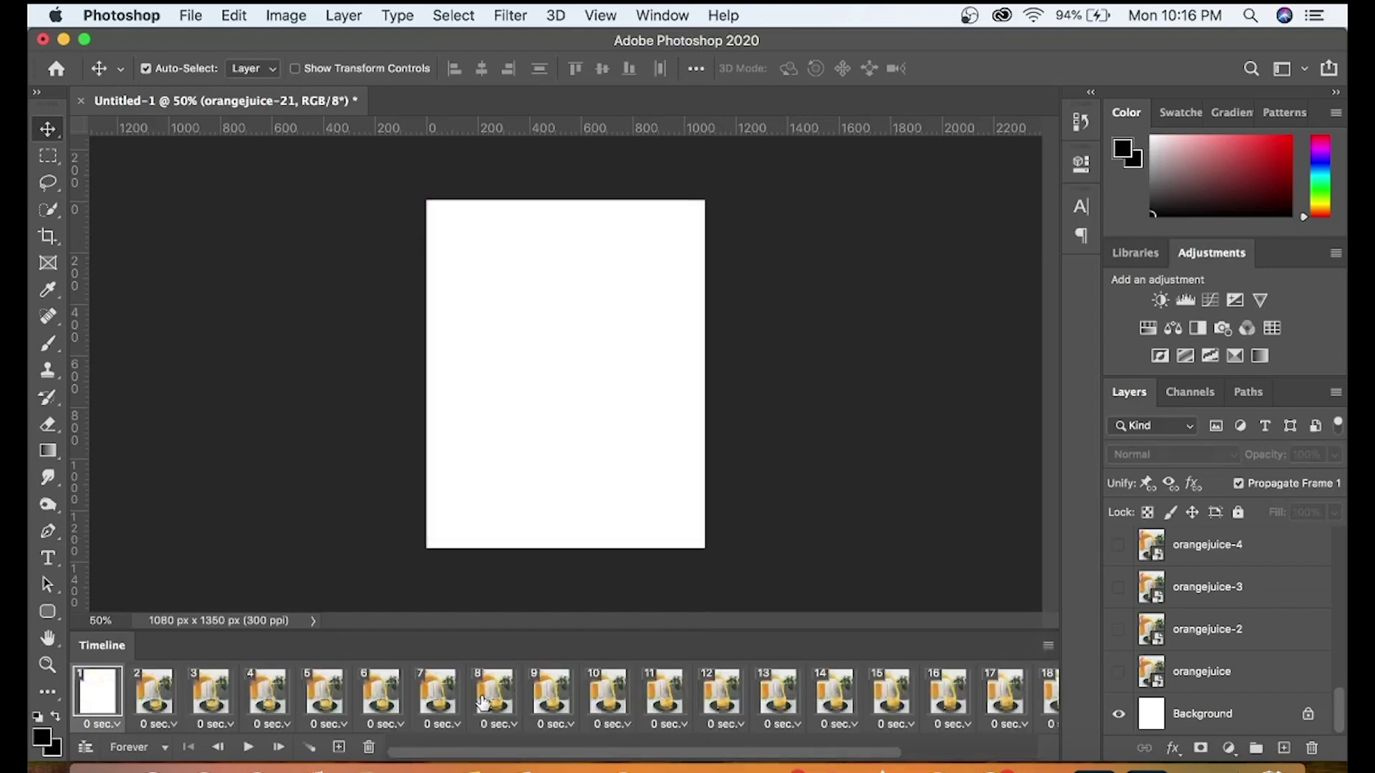
scroll(482, 701, right, 5)
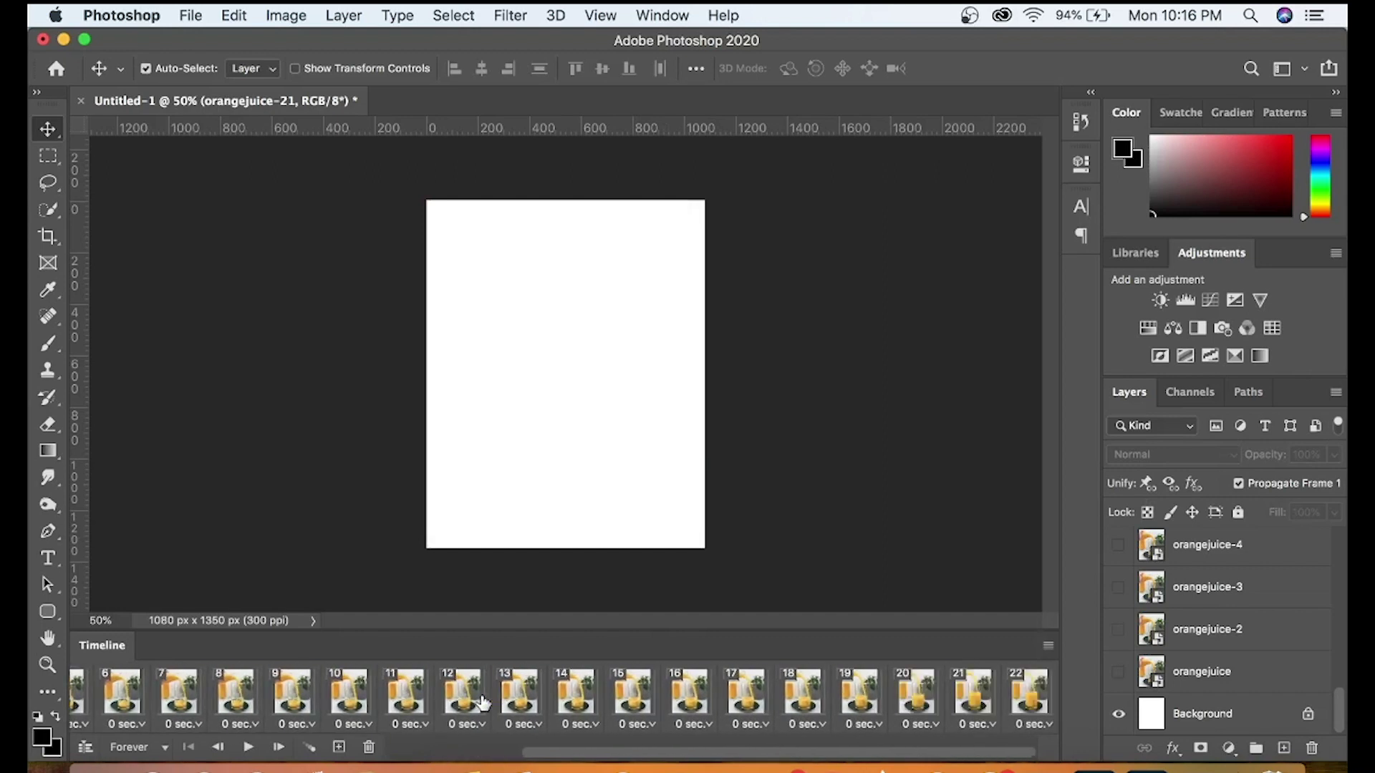
scroll(482, 701, left, 5)
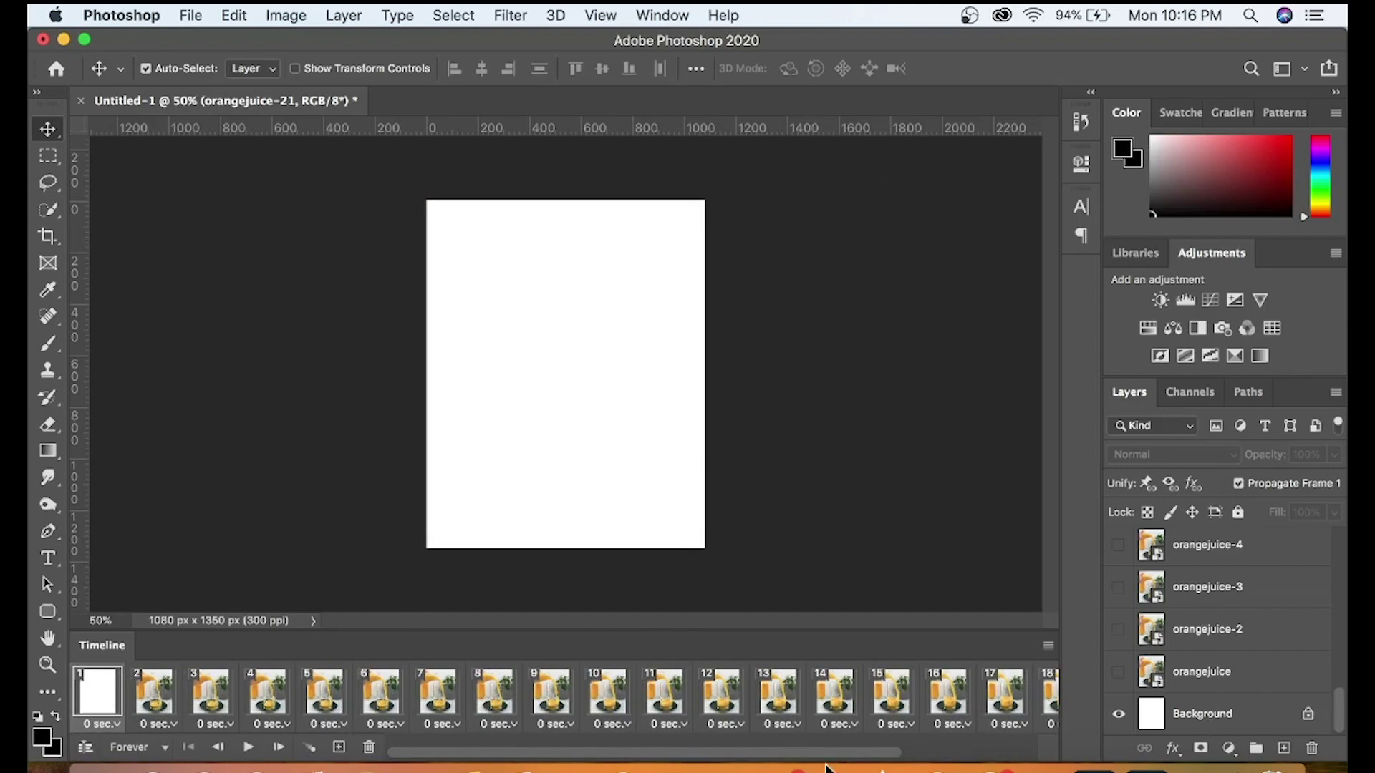
click(156, 703)
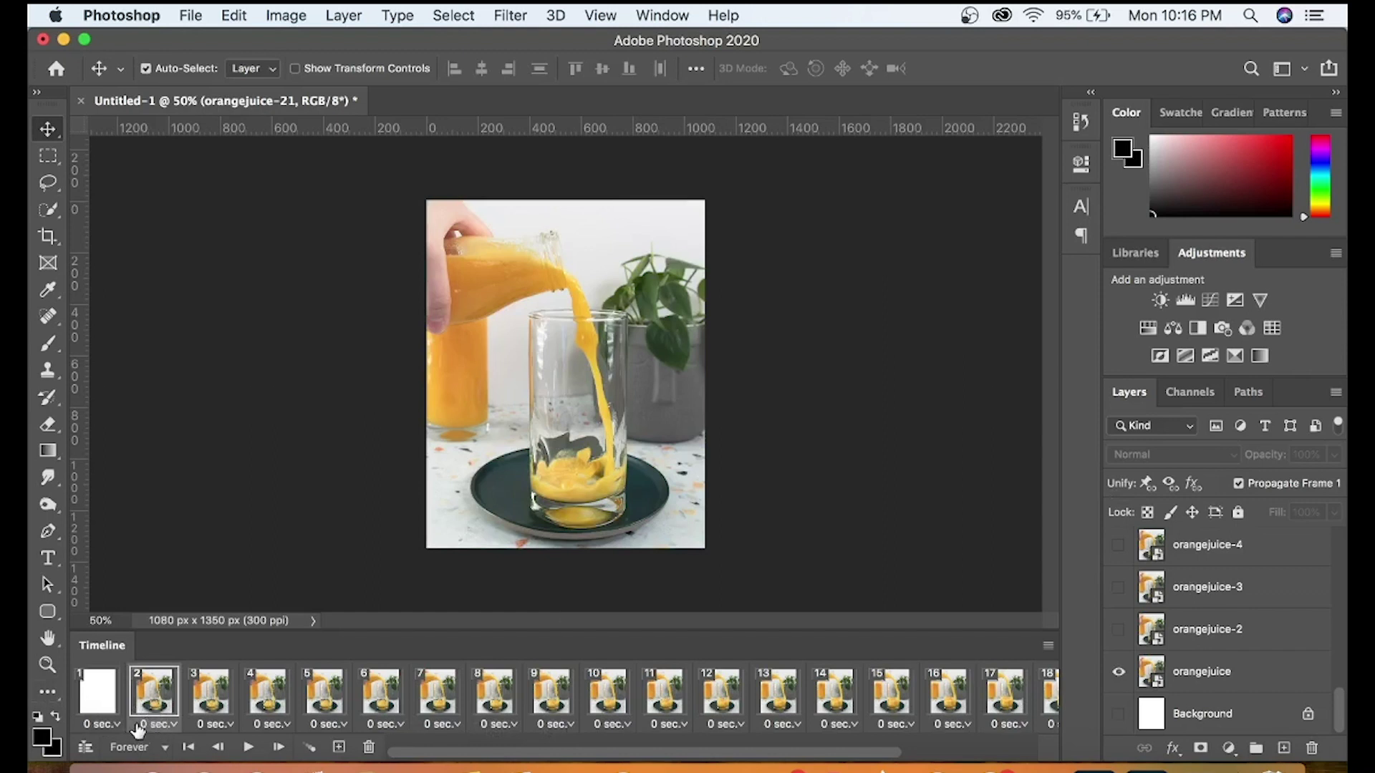
click(106, 701)
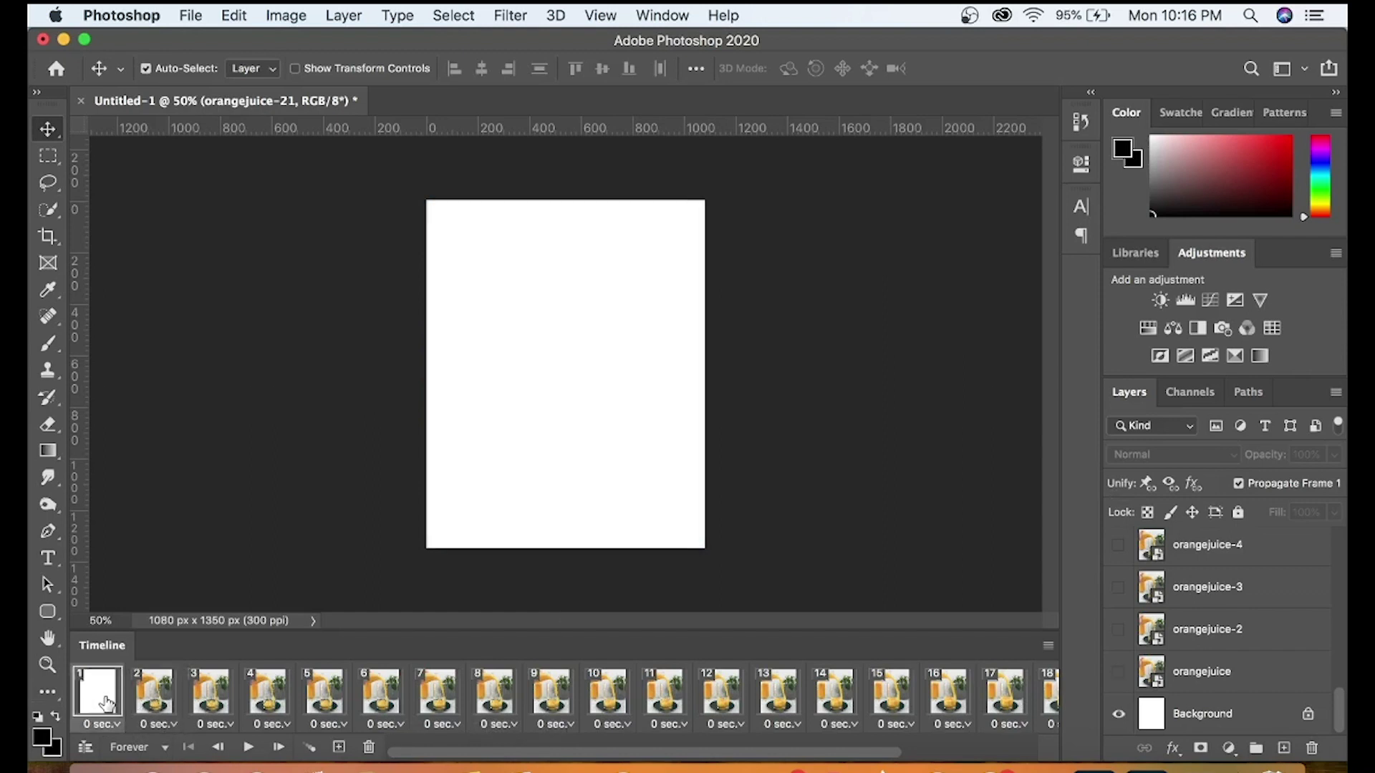
Delete the blank white first frame and inspect the frame delay choices
click(369, 747)
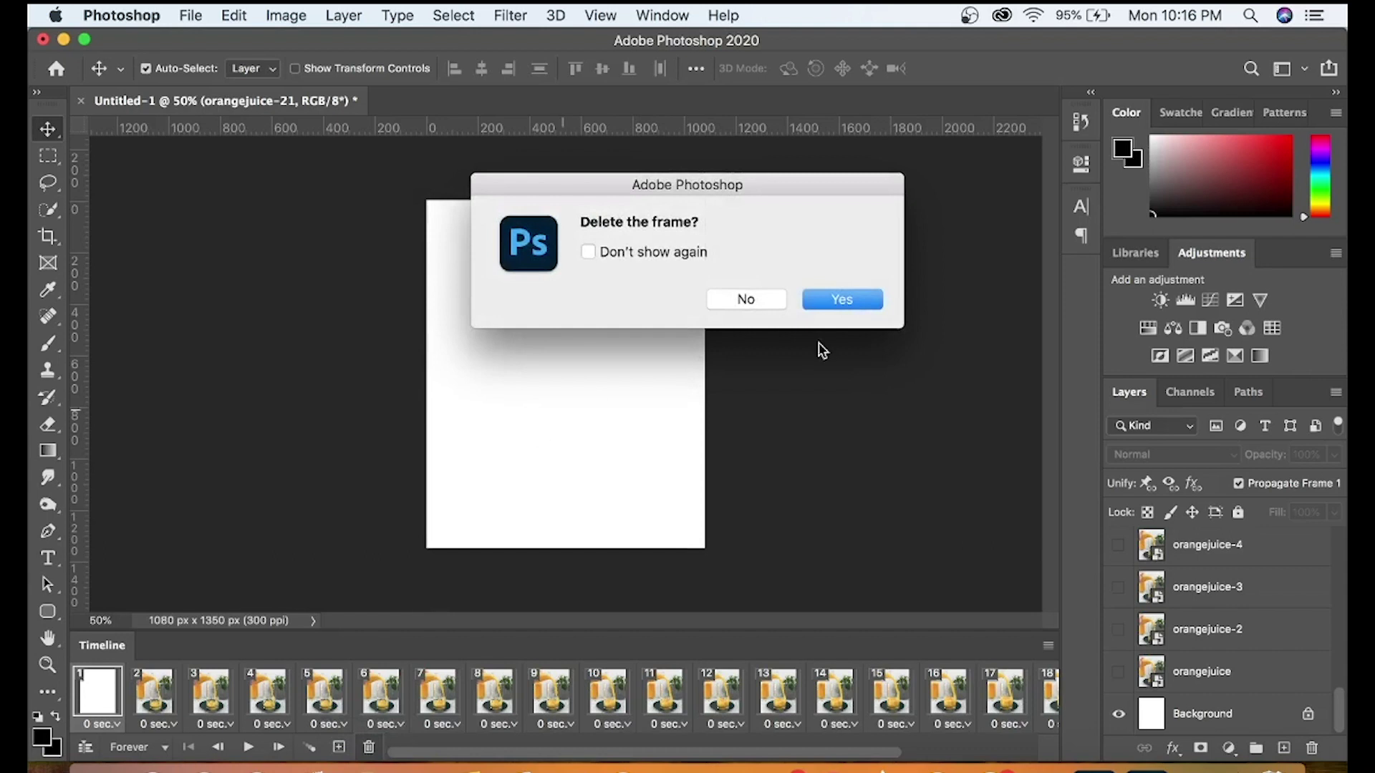
click(850, 295)
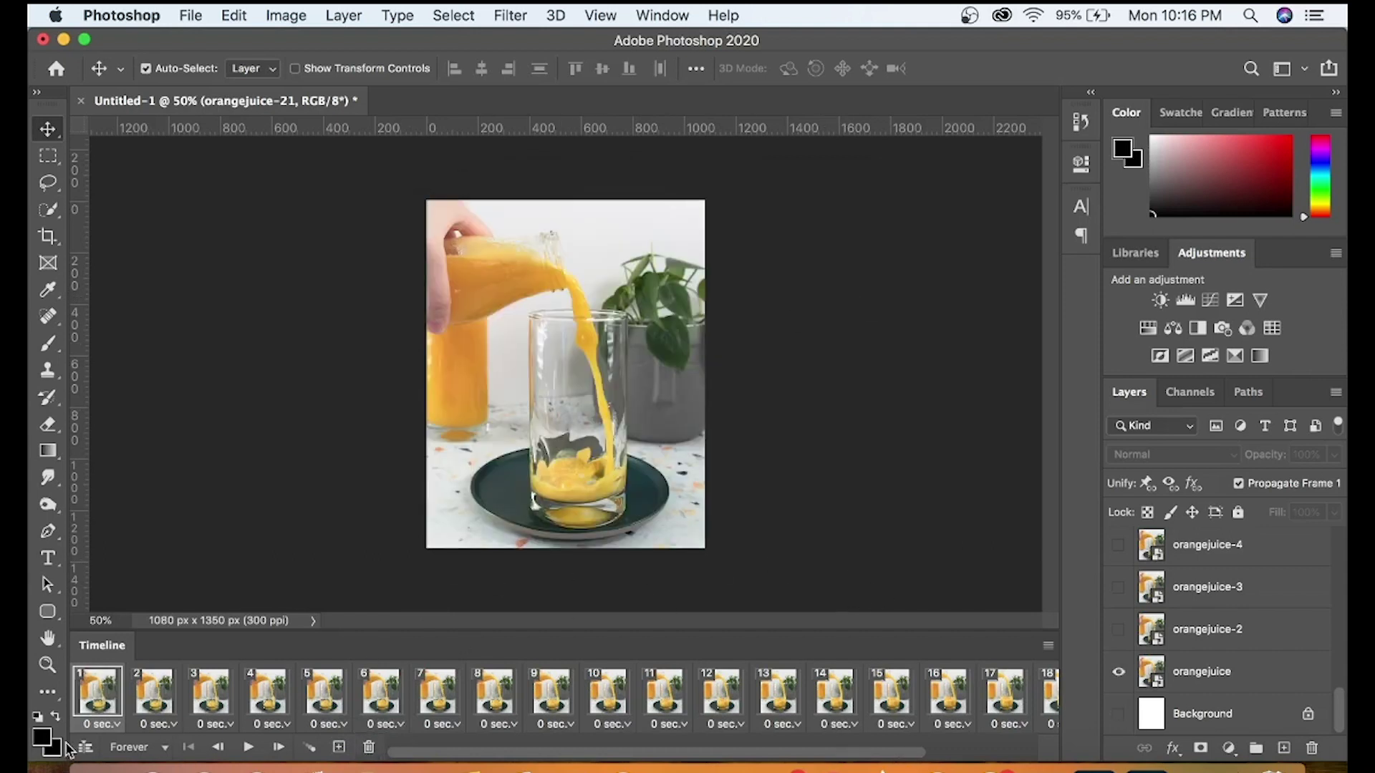
click(112, 724)
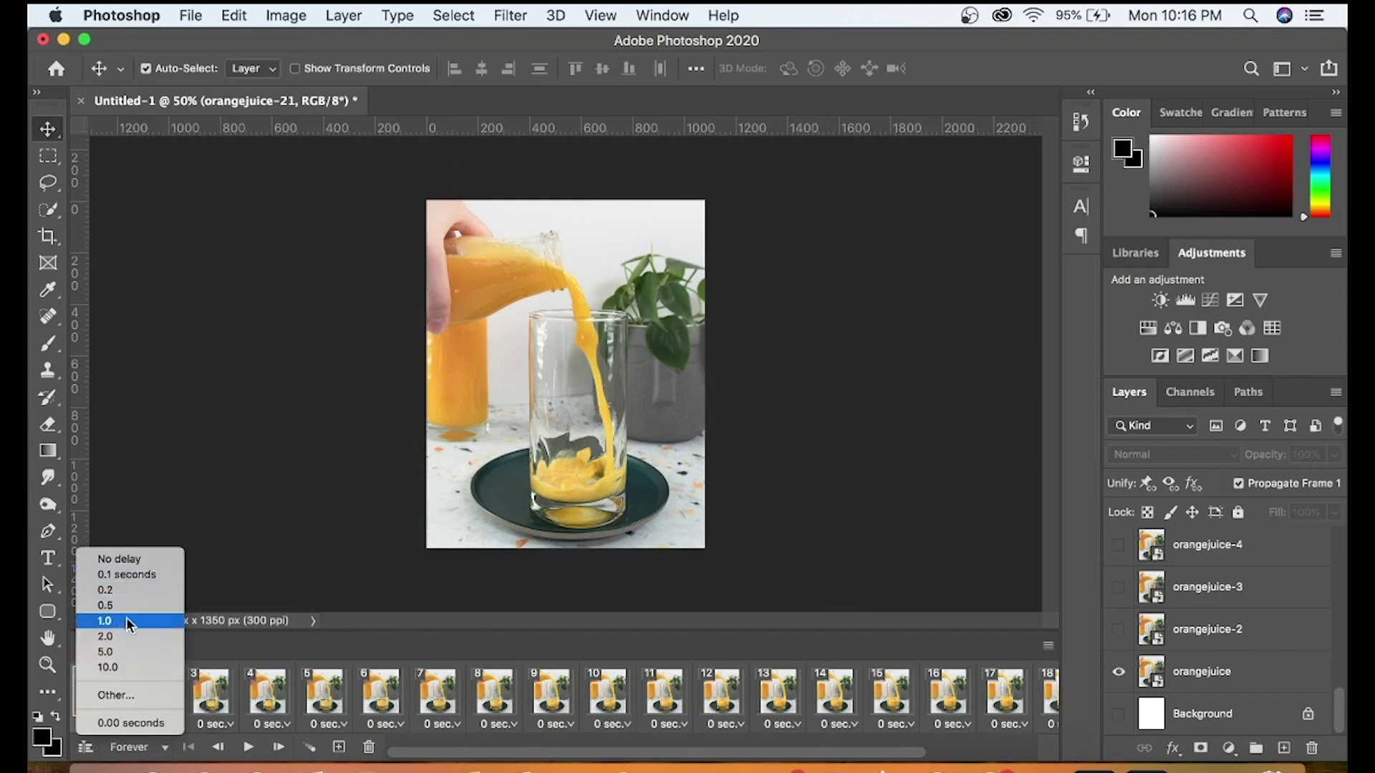
click(132, 695)
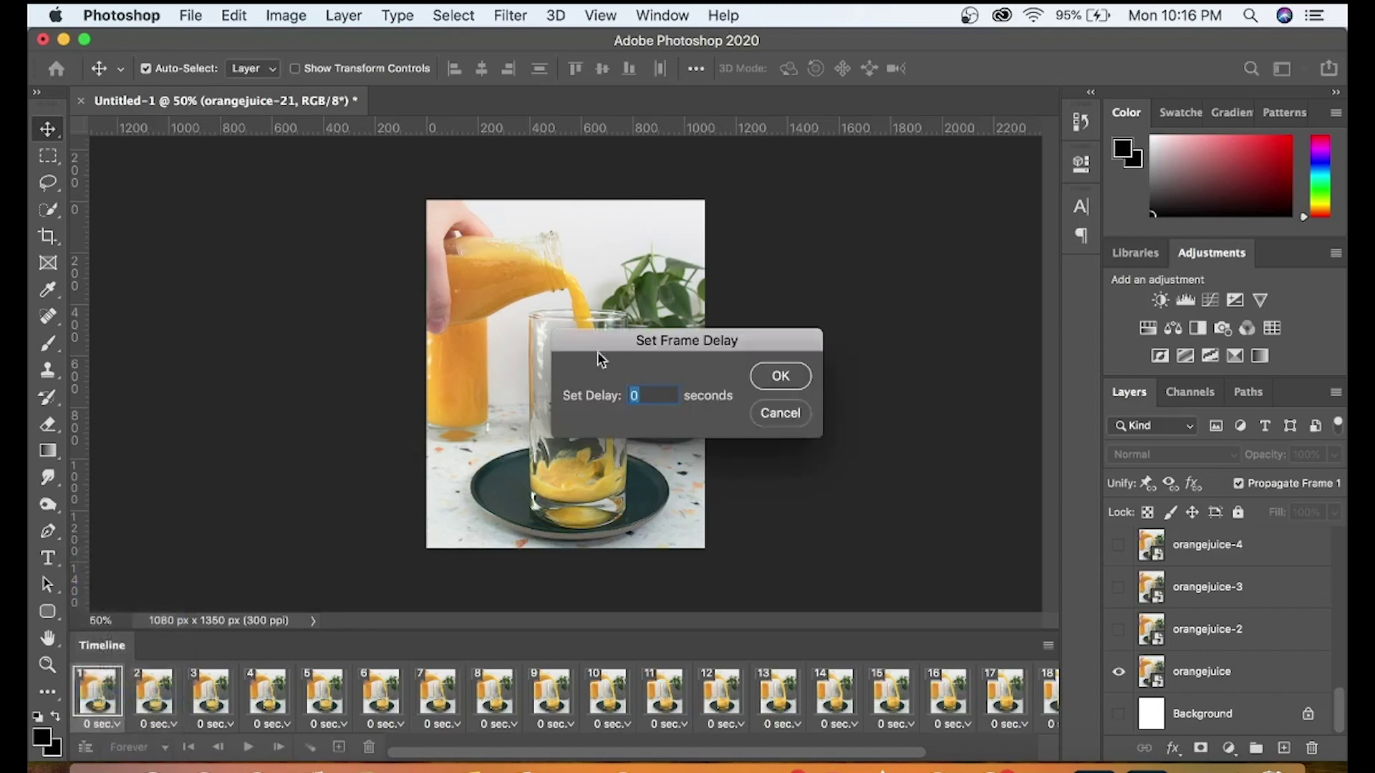
click(781, 413)
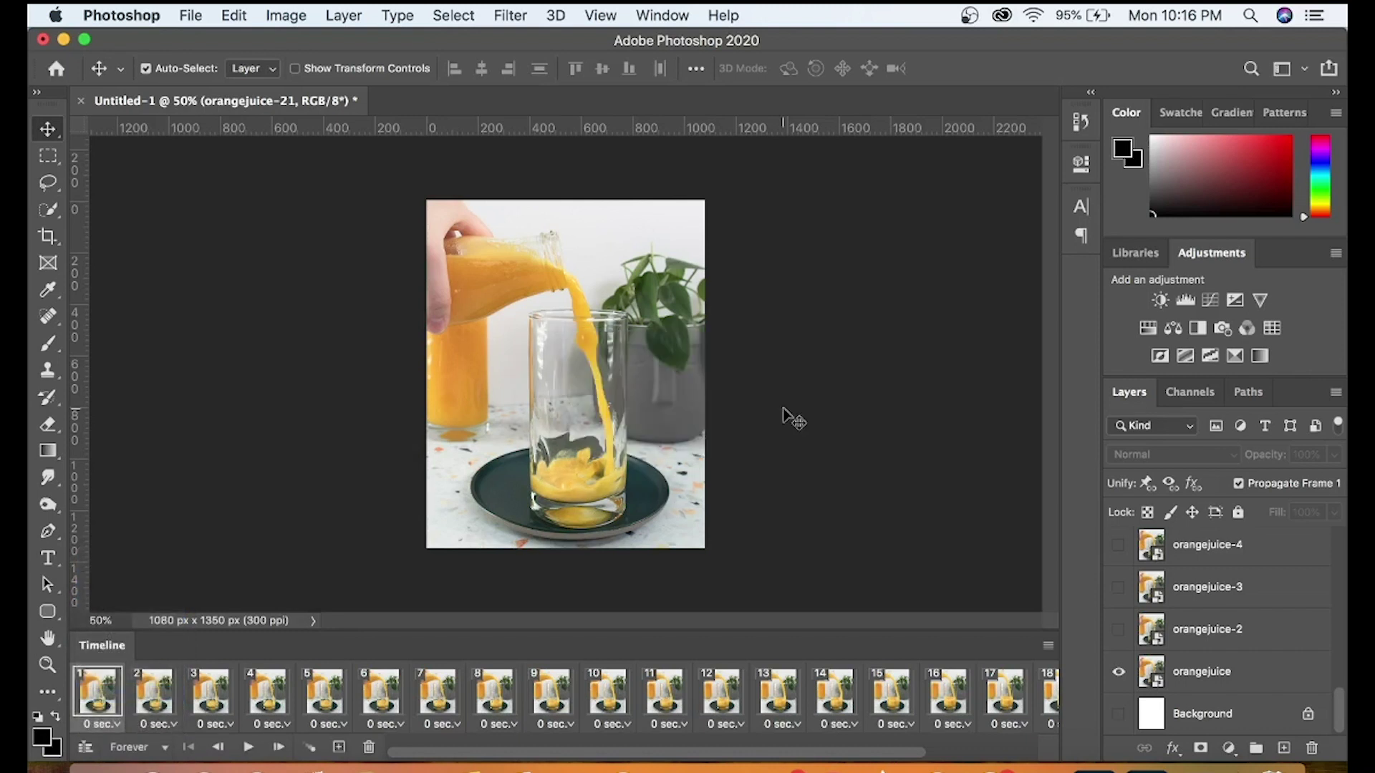
click(107, 724)
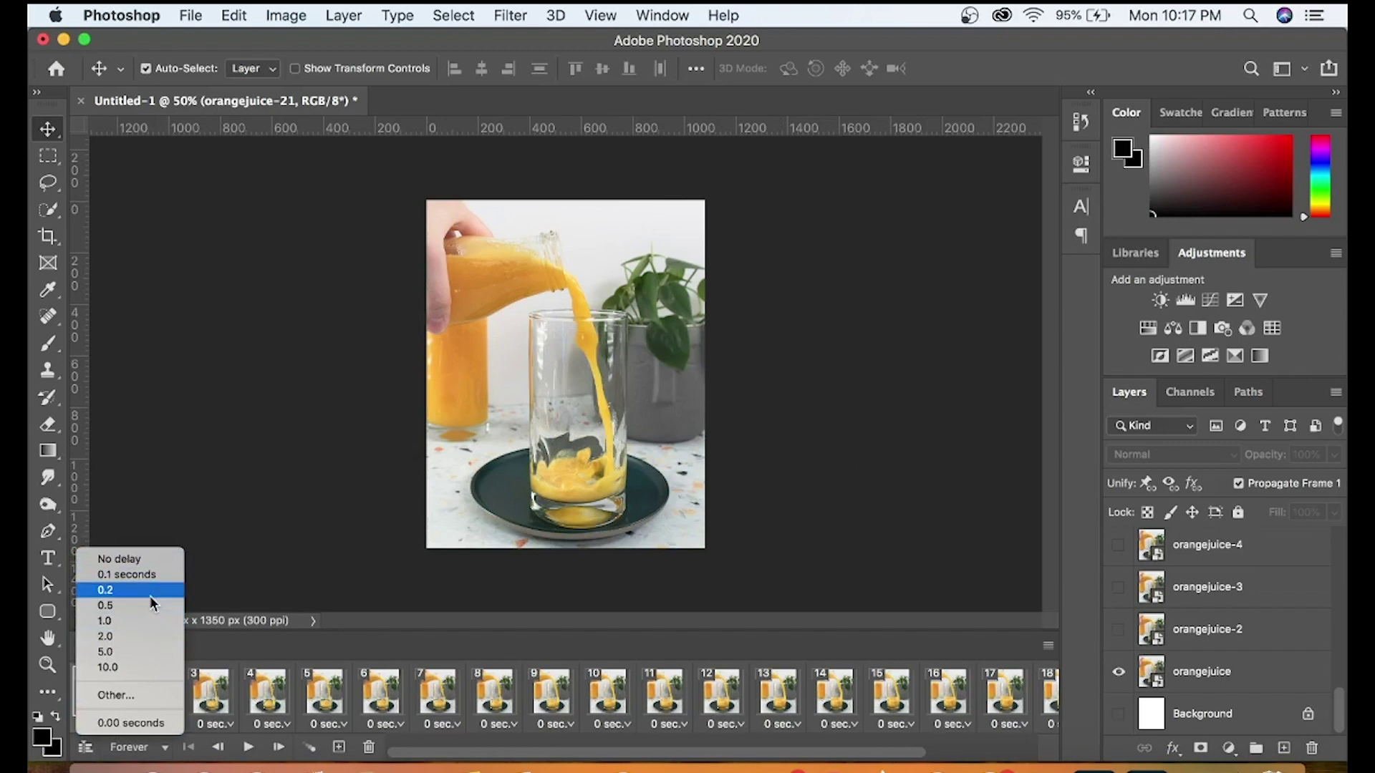
click(230, 728)
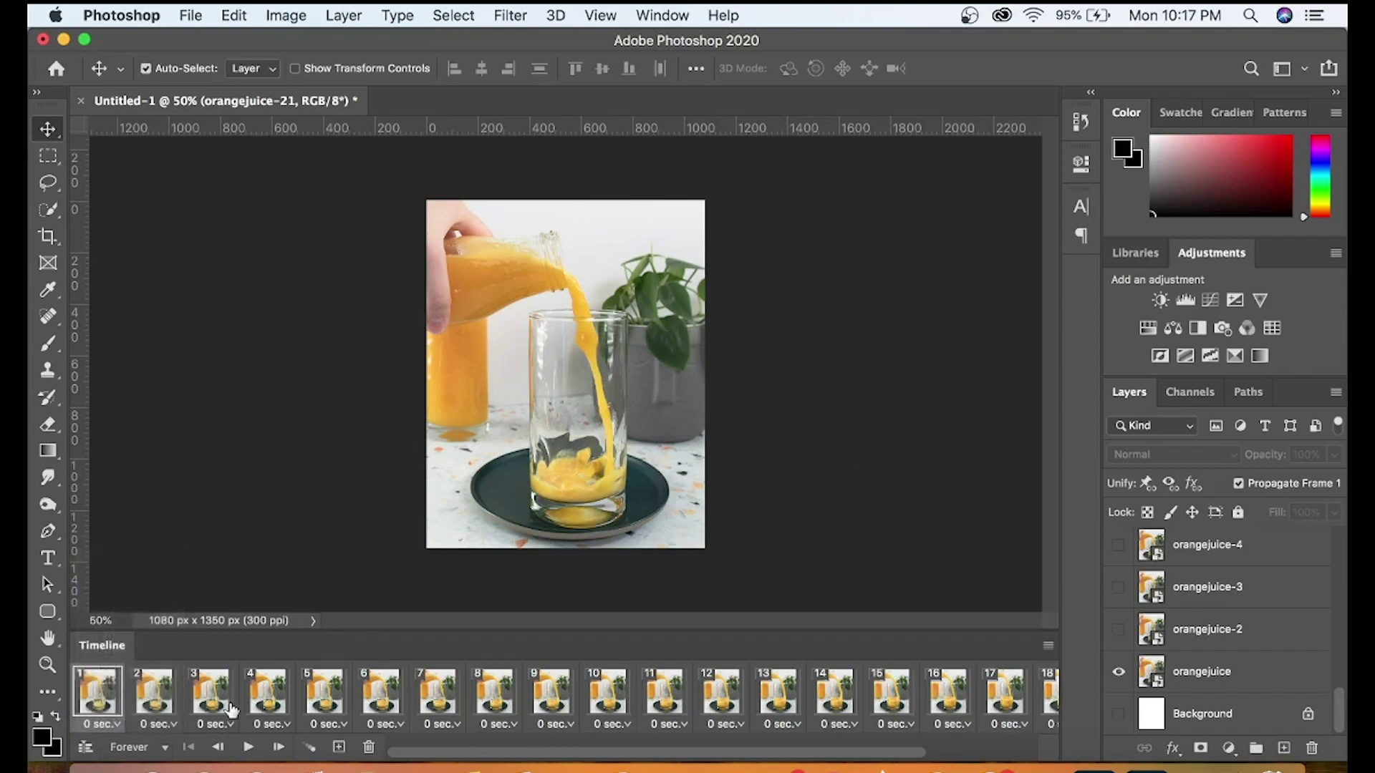
click(238, 726)
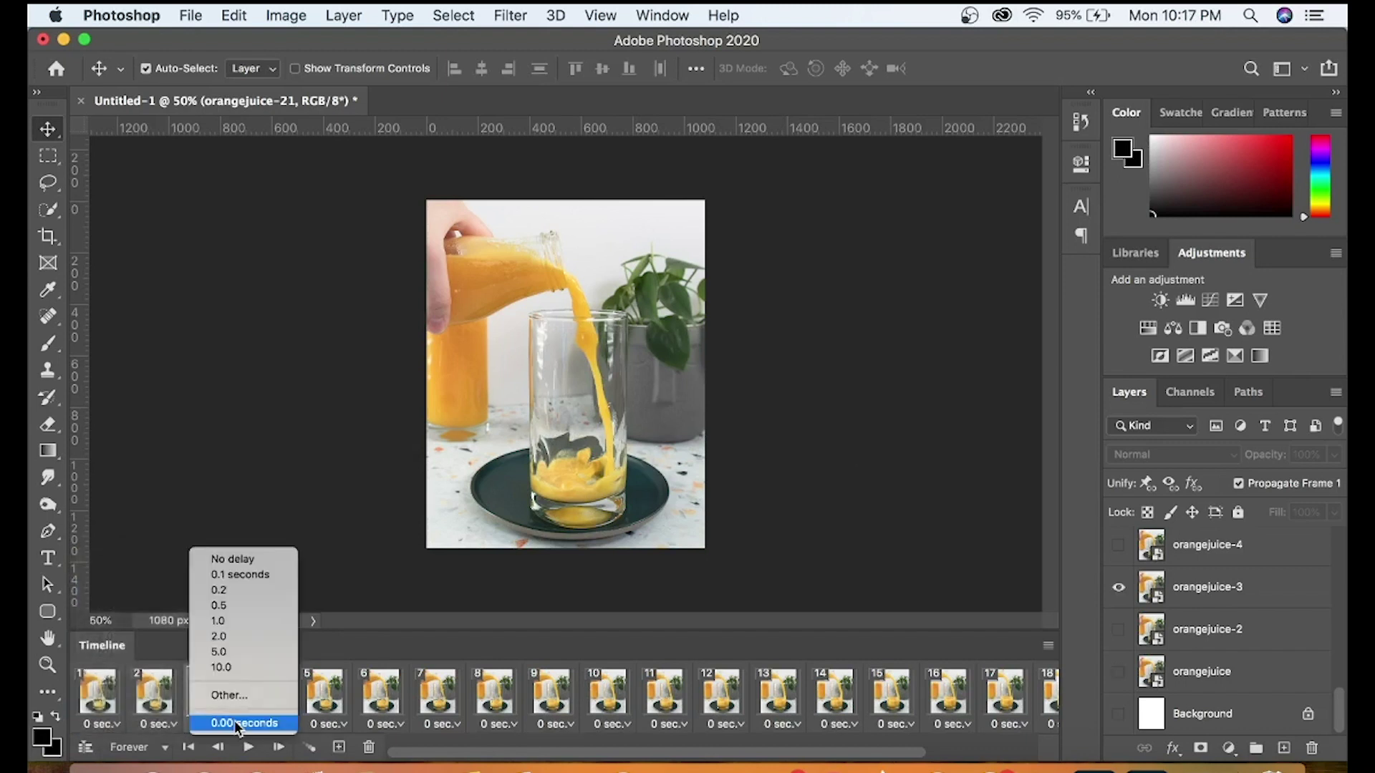
click(338, 726)
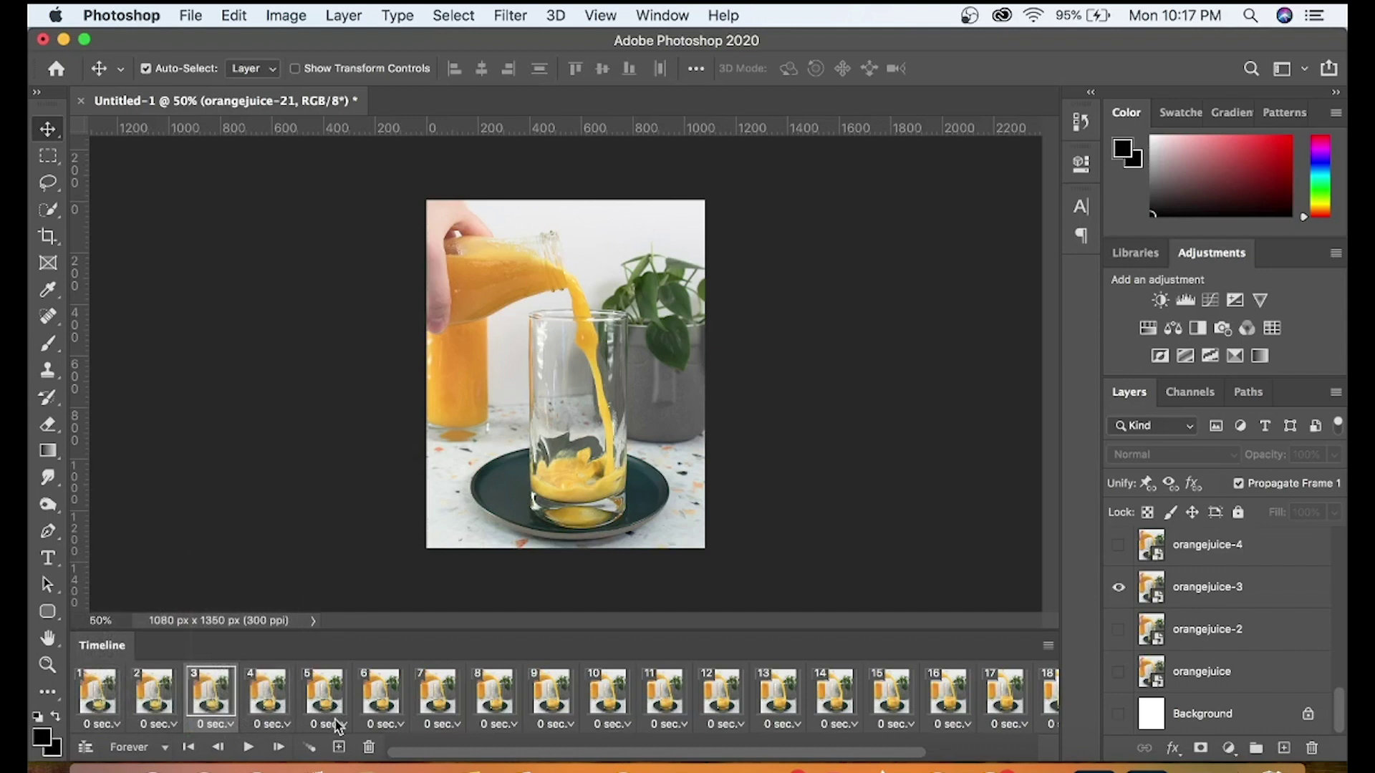
Select all frames and give them a 0.2-second delay
click(1048, 646)
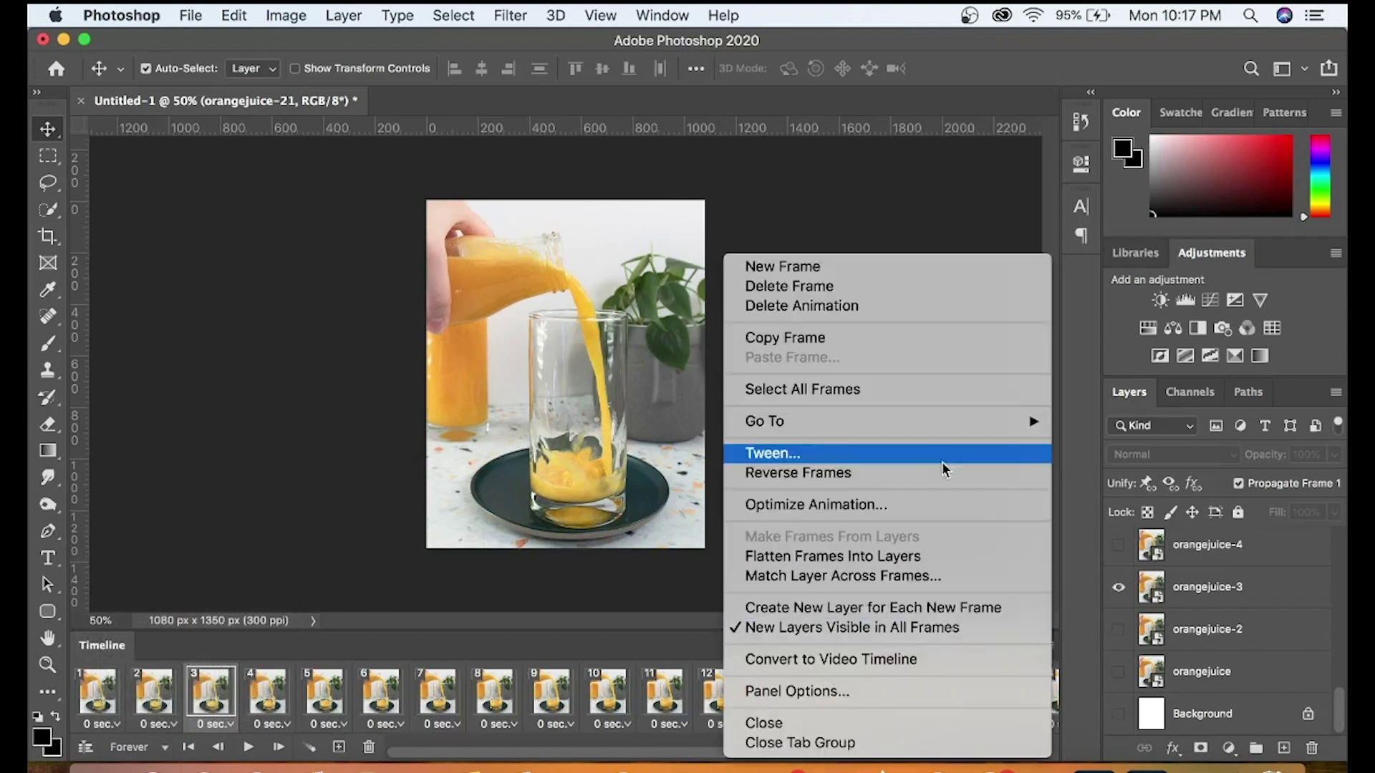
click(858, 391)
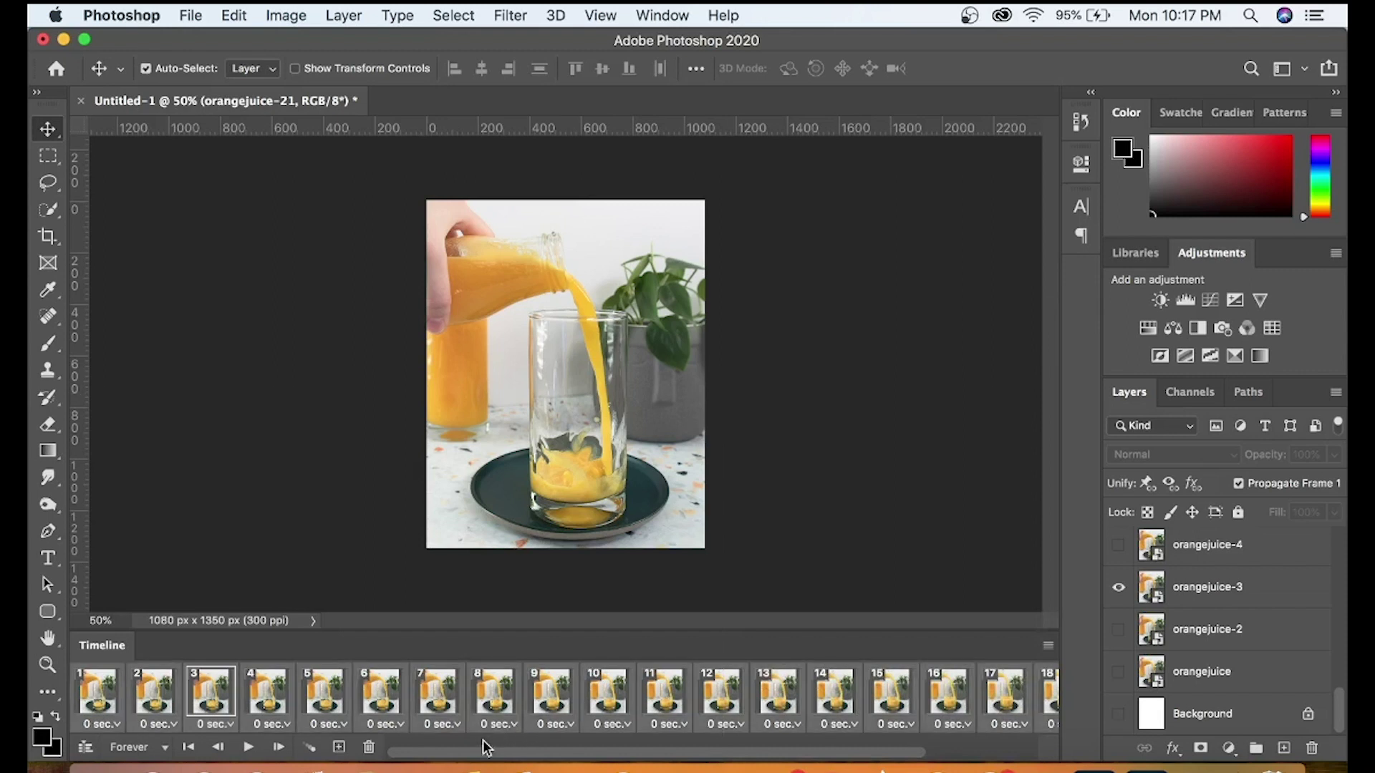
click(116, 723)
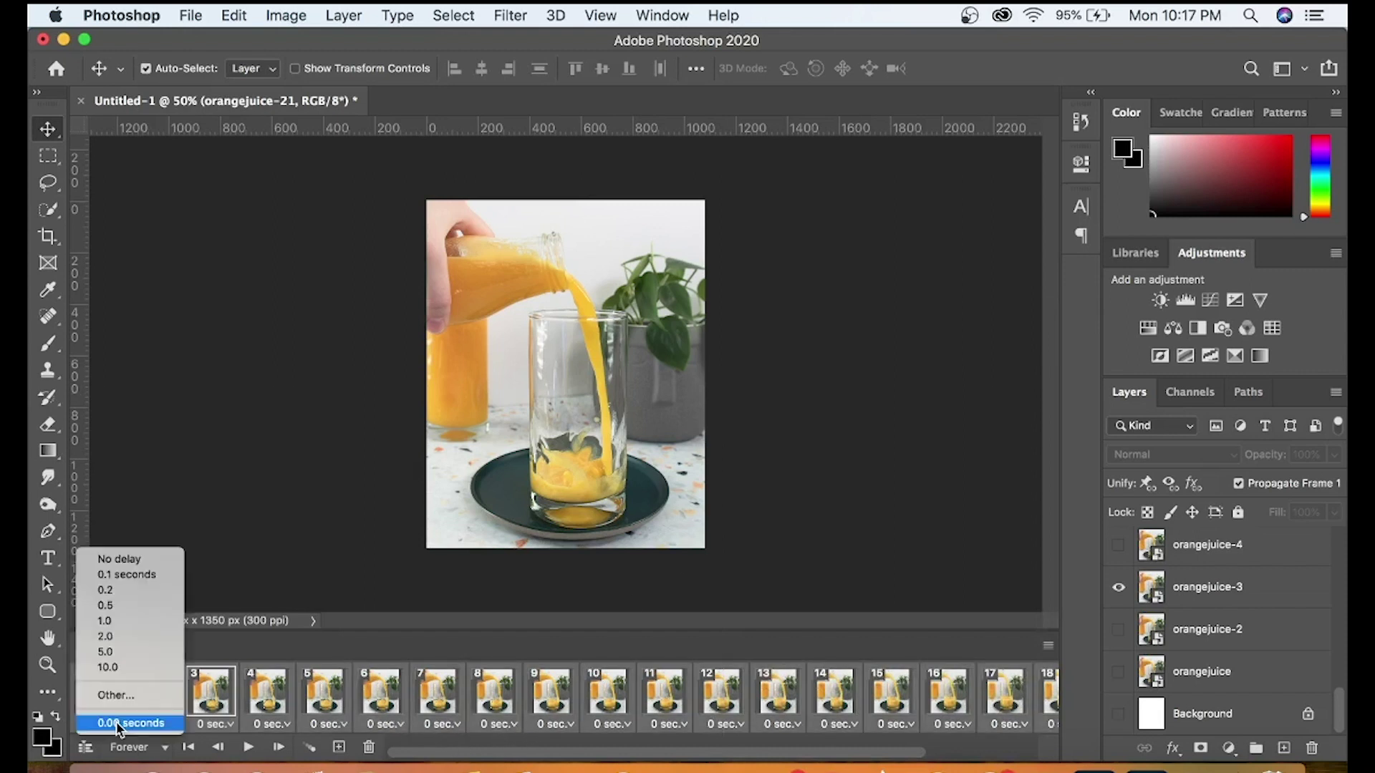
click(116, 591)
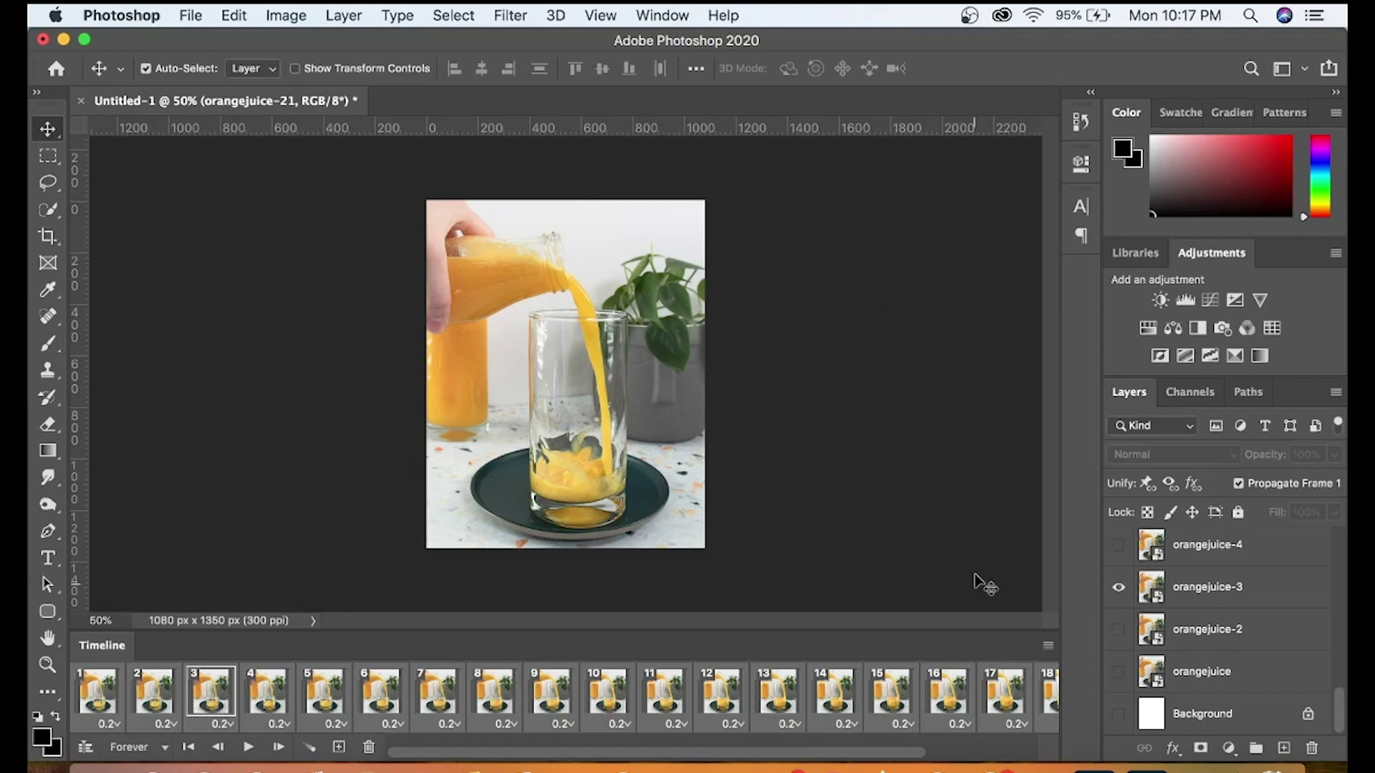
Make frame 1 show the orangejuice layer, then play the animation
click(926, 607)
click(837, 705)
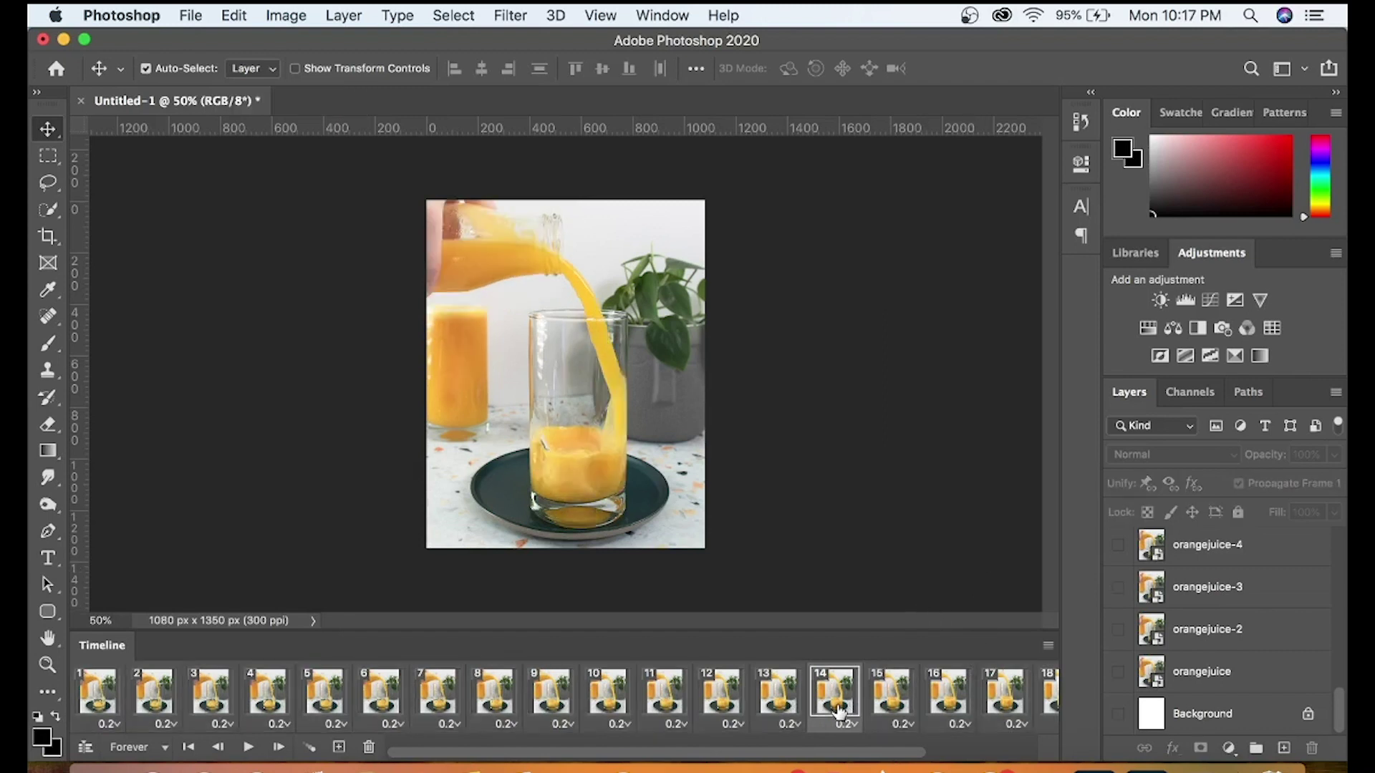
click(100, 698)
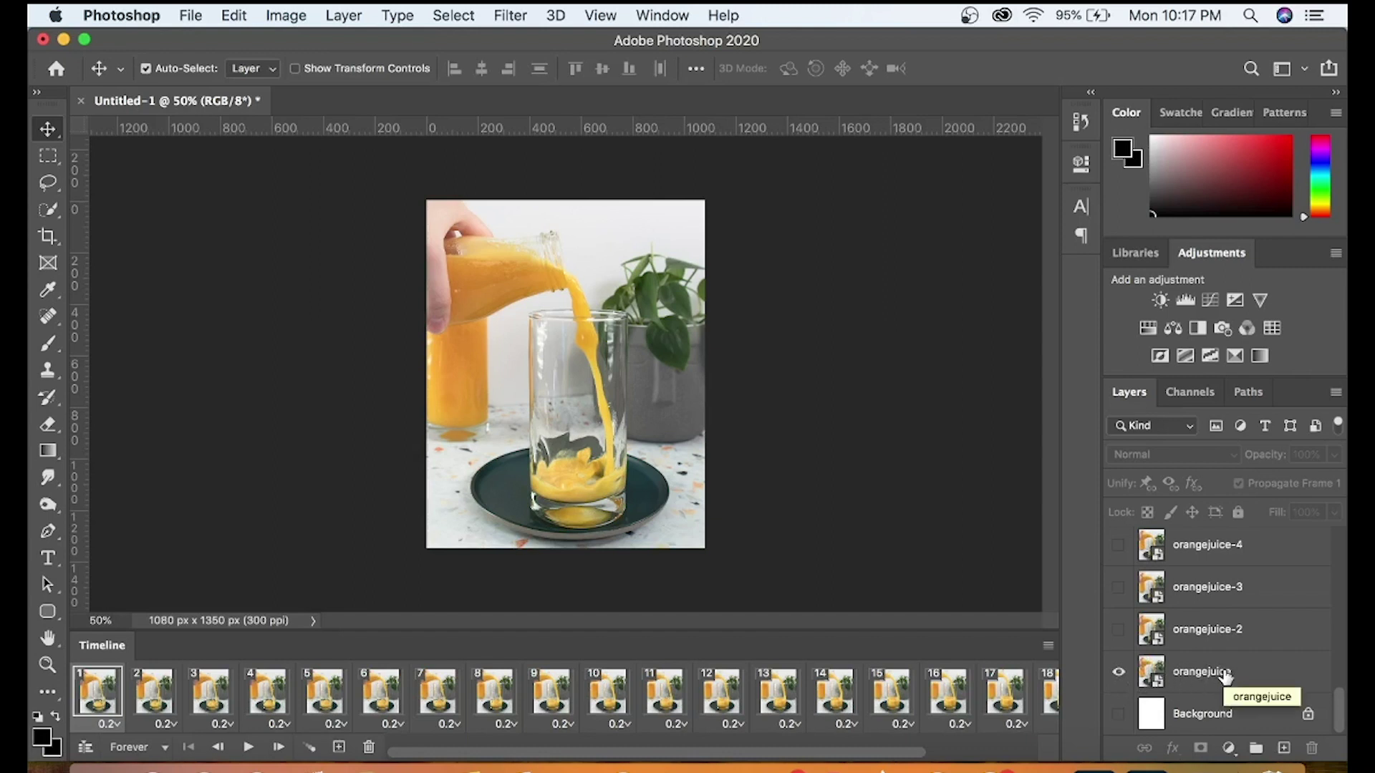
click(1117, 673)
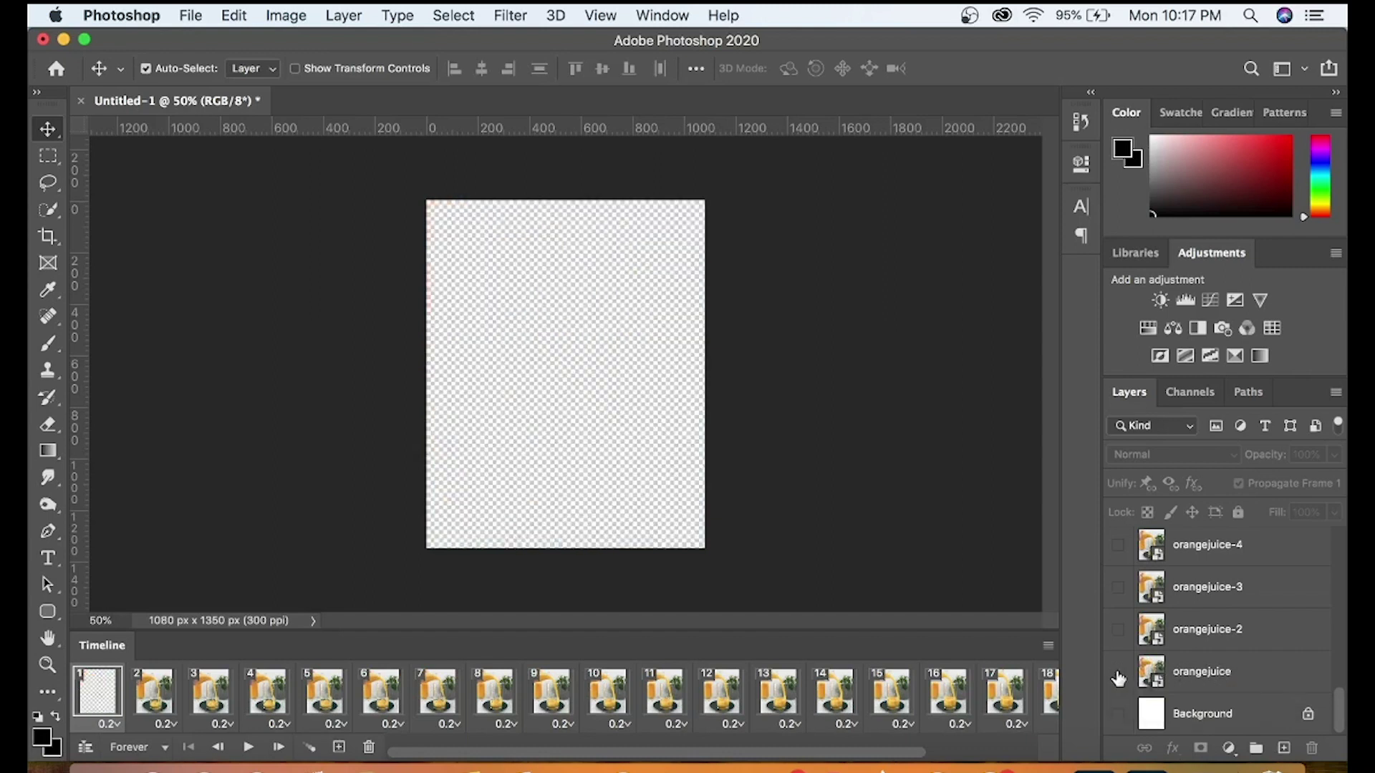
click(1117, 673)
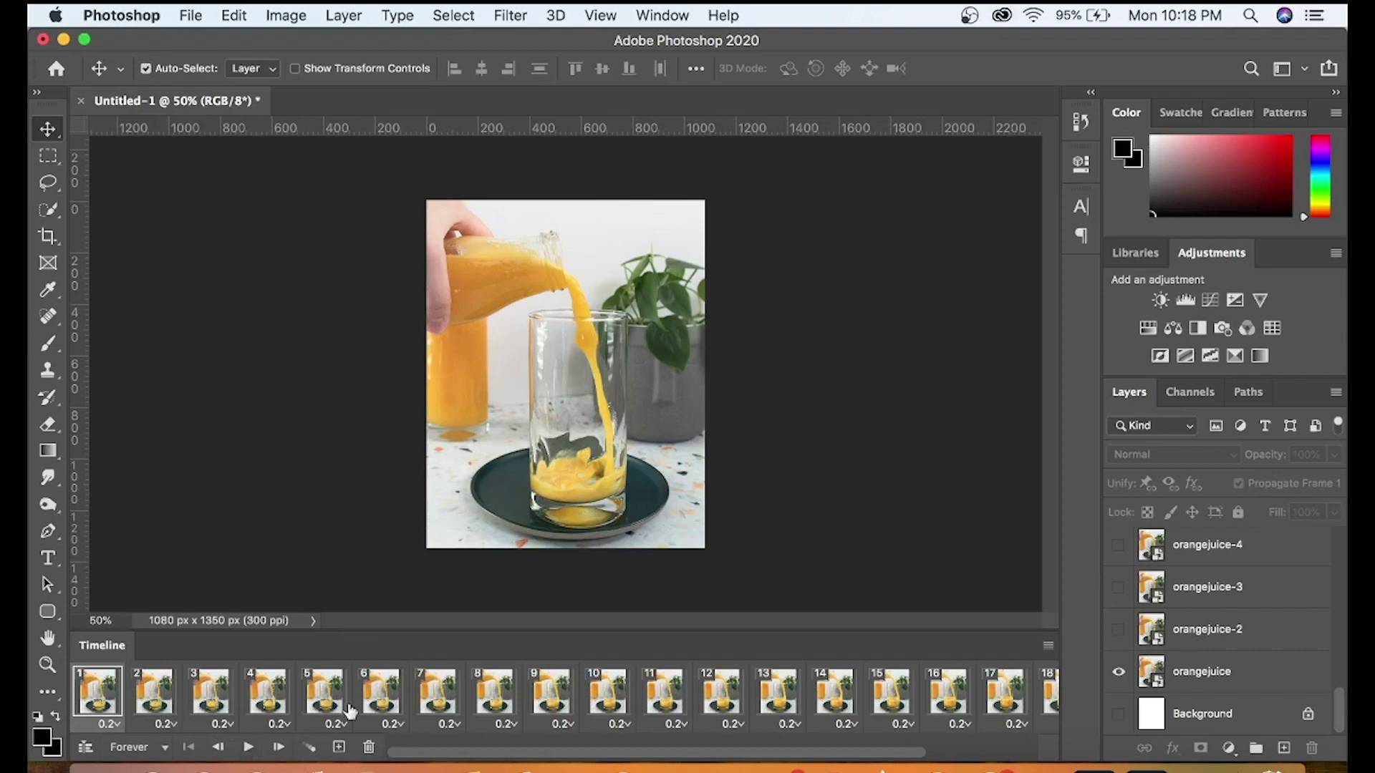
click(246, 749)
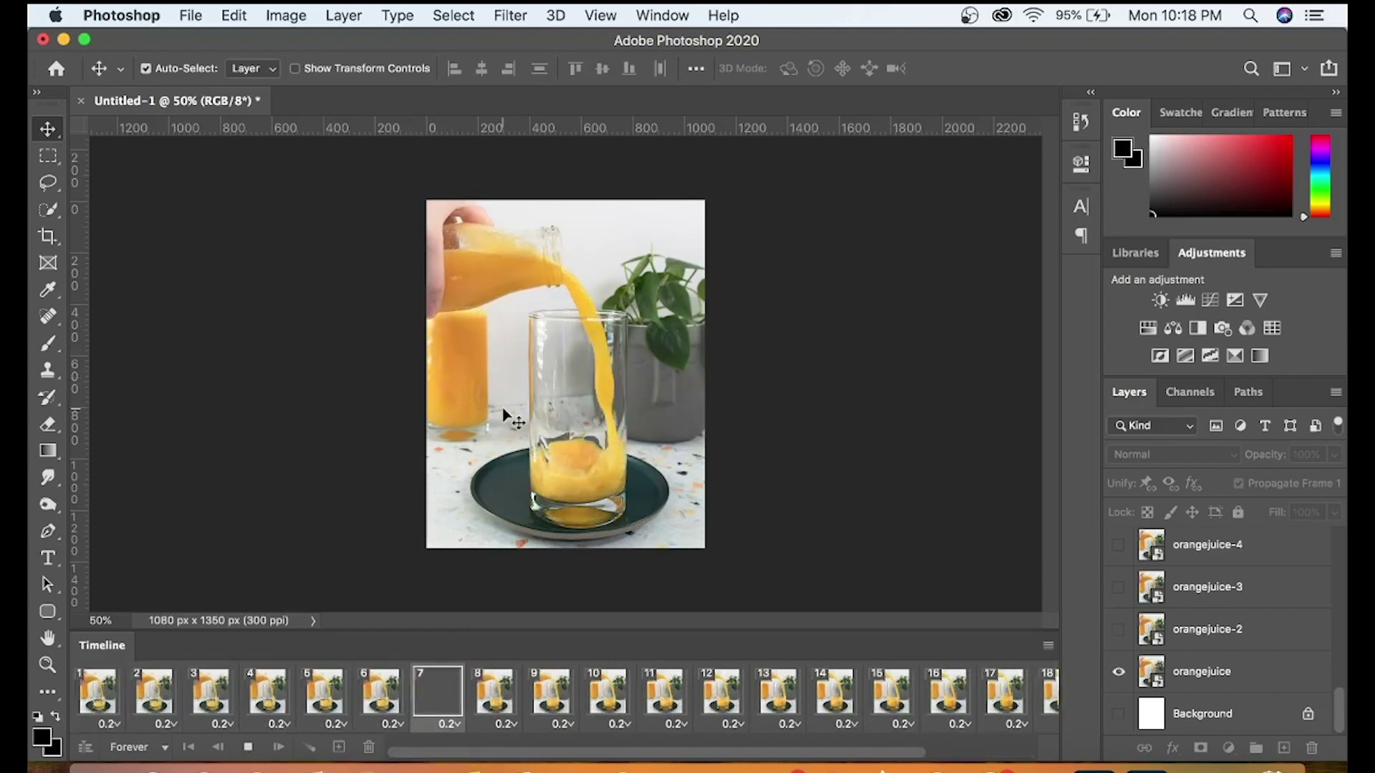
Stop playback, select all frames and set their delay to 0.1 seconds
click(248, 746)
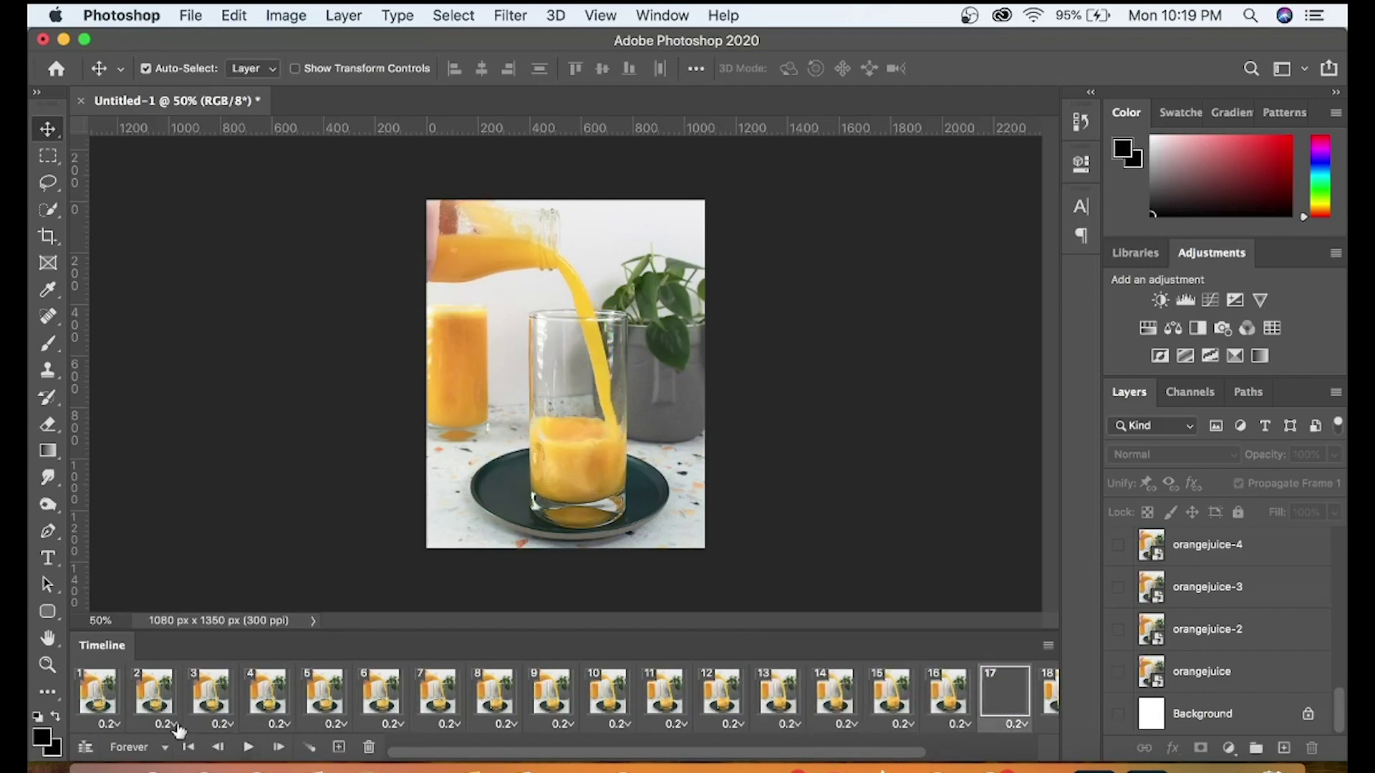
click(100, 700)
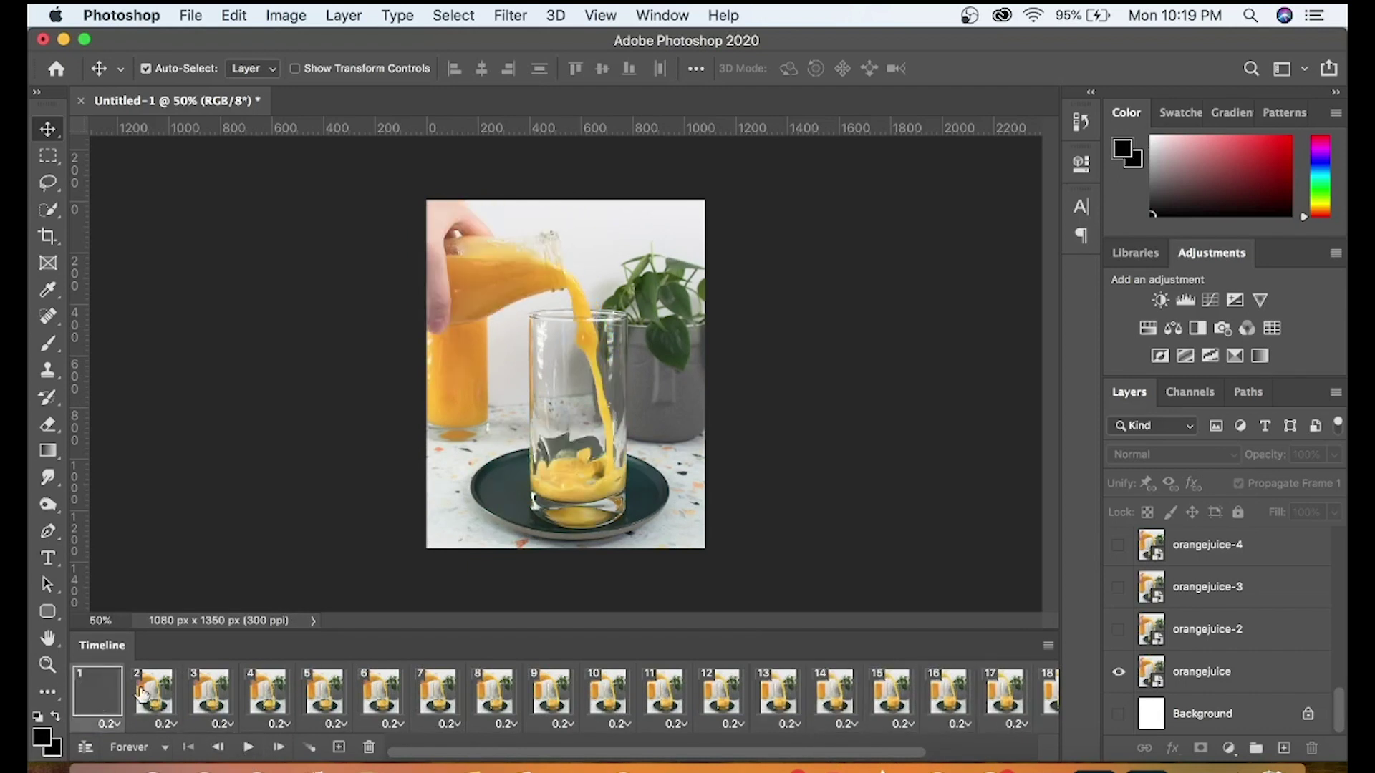
click(1051, 645)
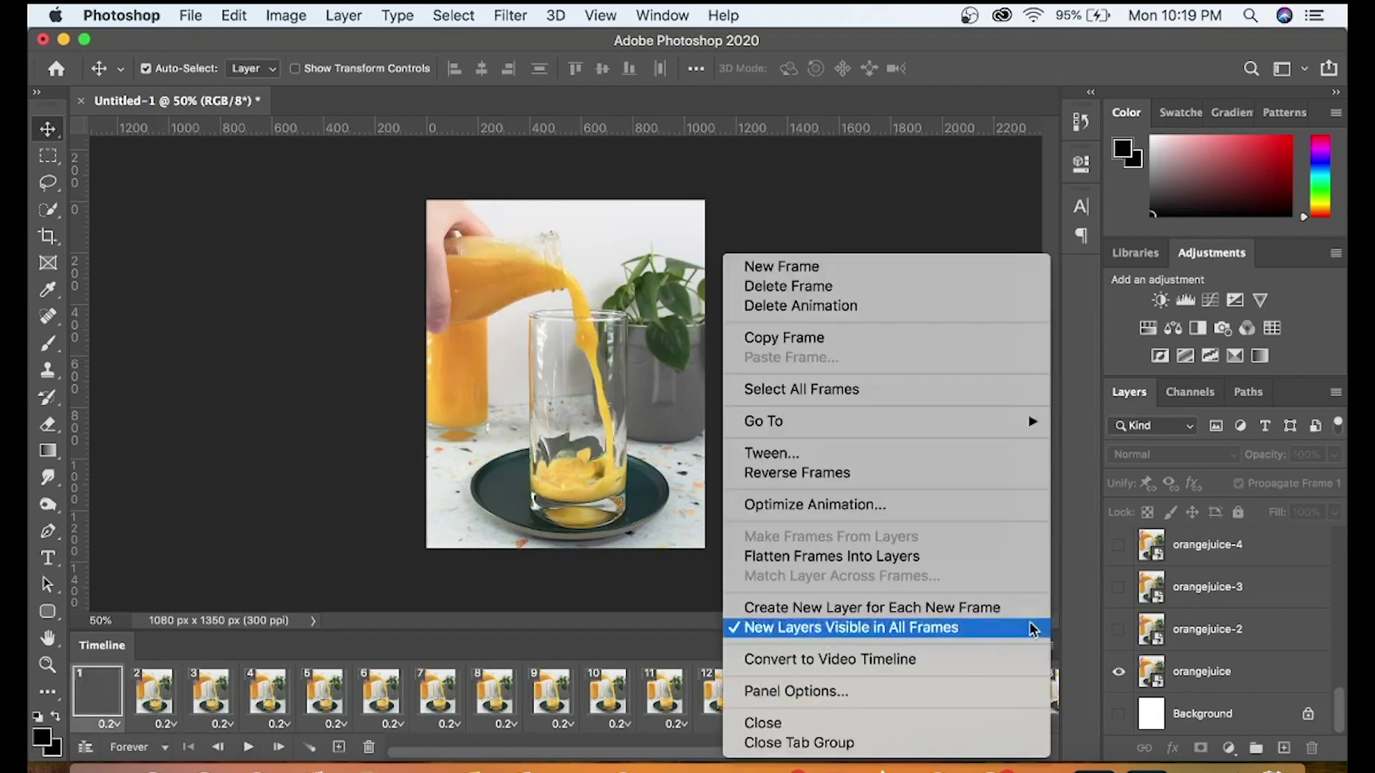
click(862, 390)
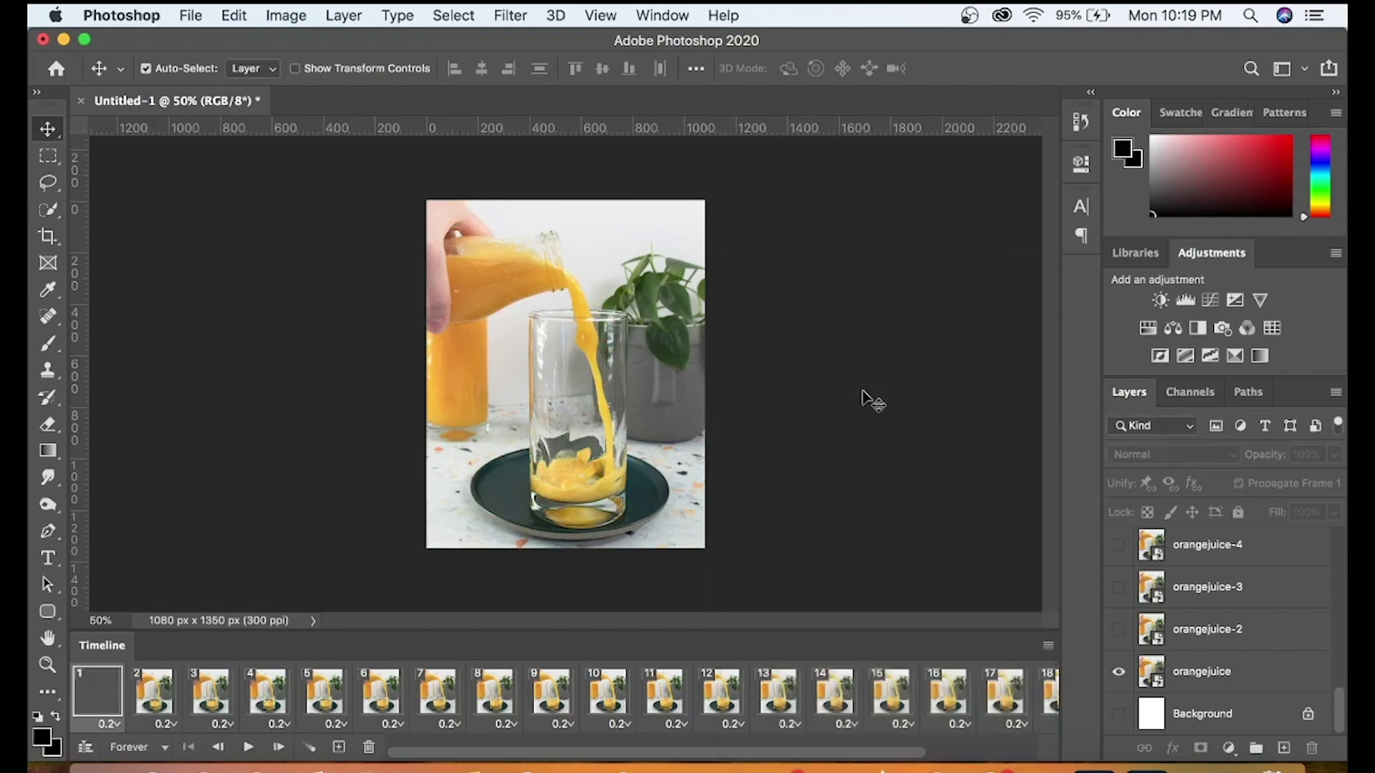
click(111, 724)
click(135, 576)
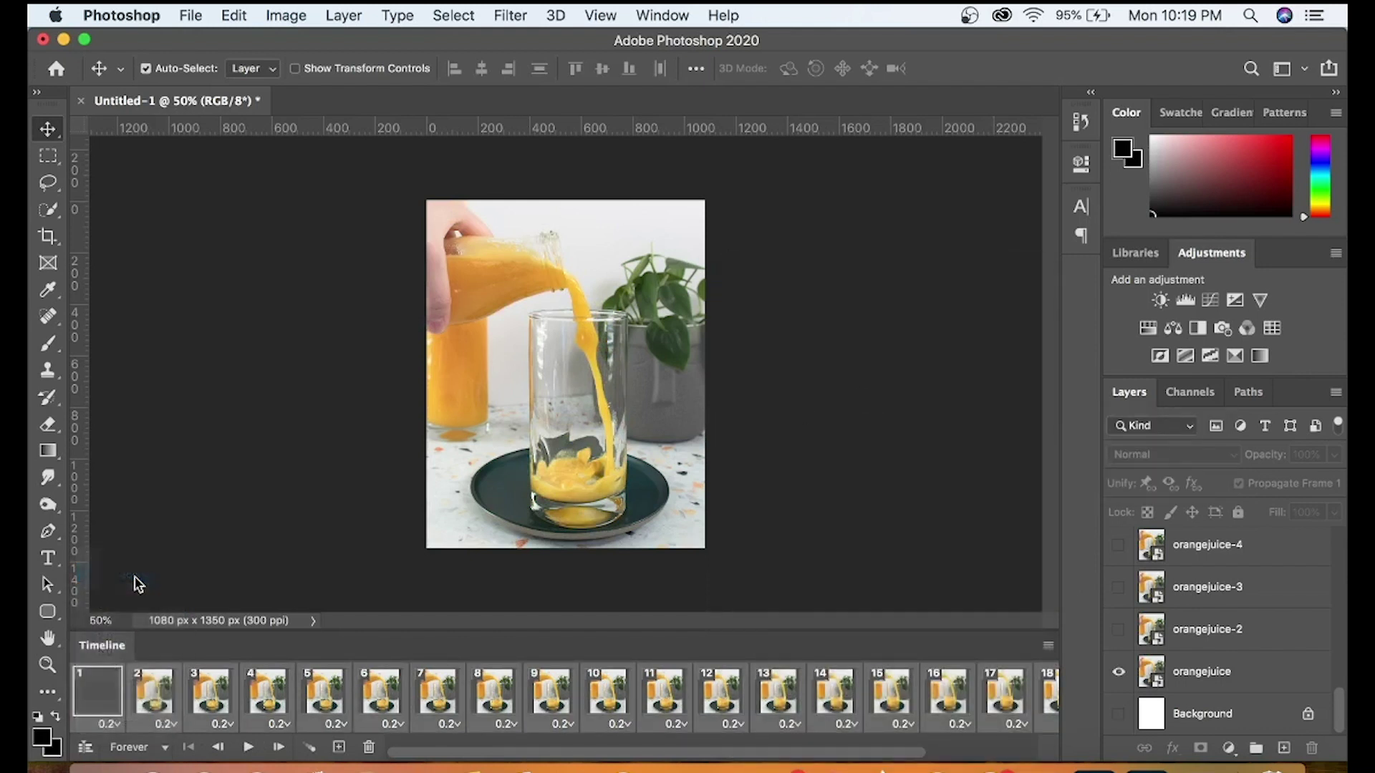
Play the animation from frame 1 at 0.1-second timing, then stop it
click(97, 705)
click(248, 747)
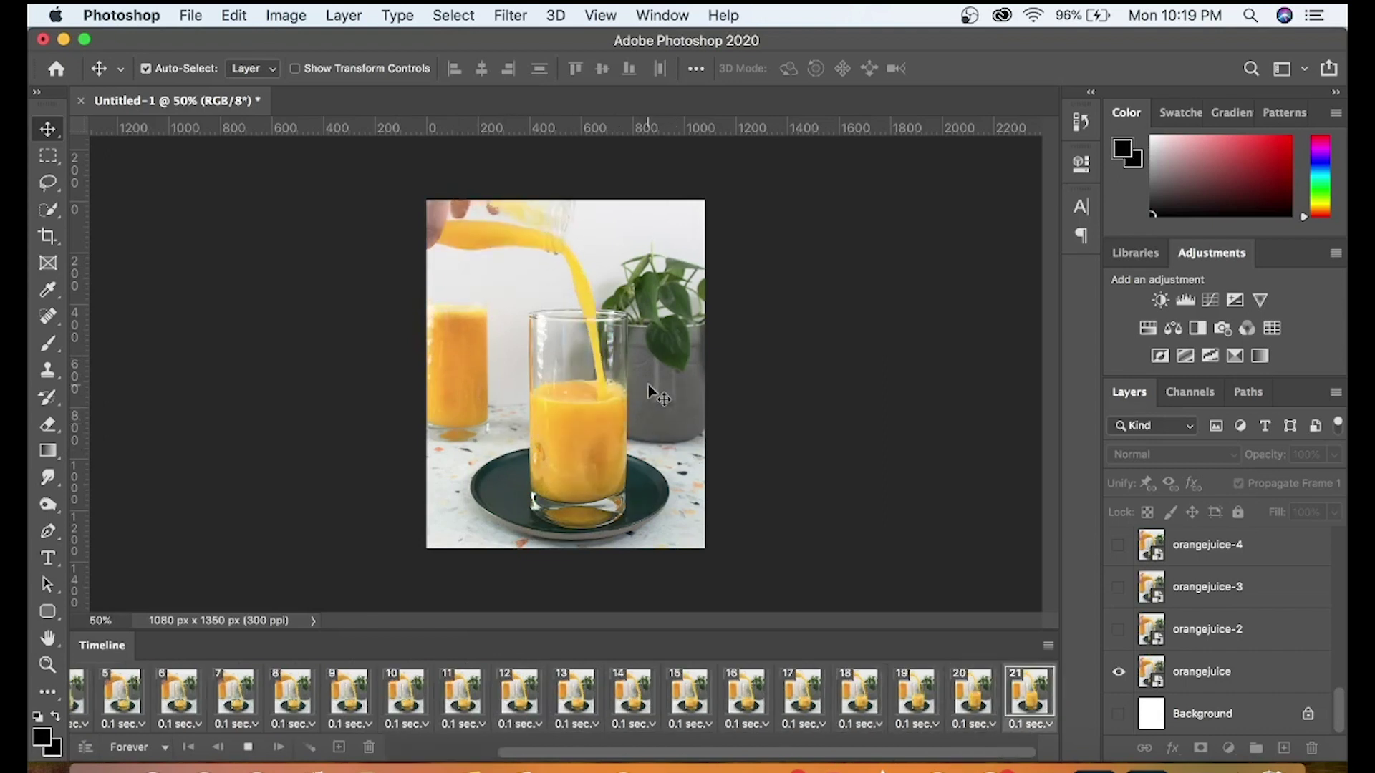
click(249, 747)
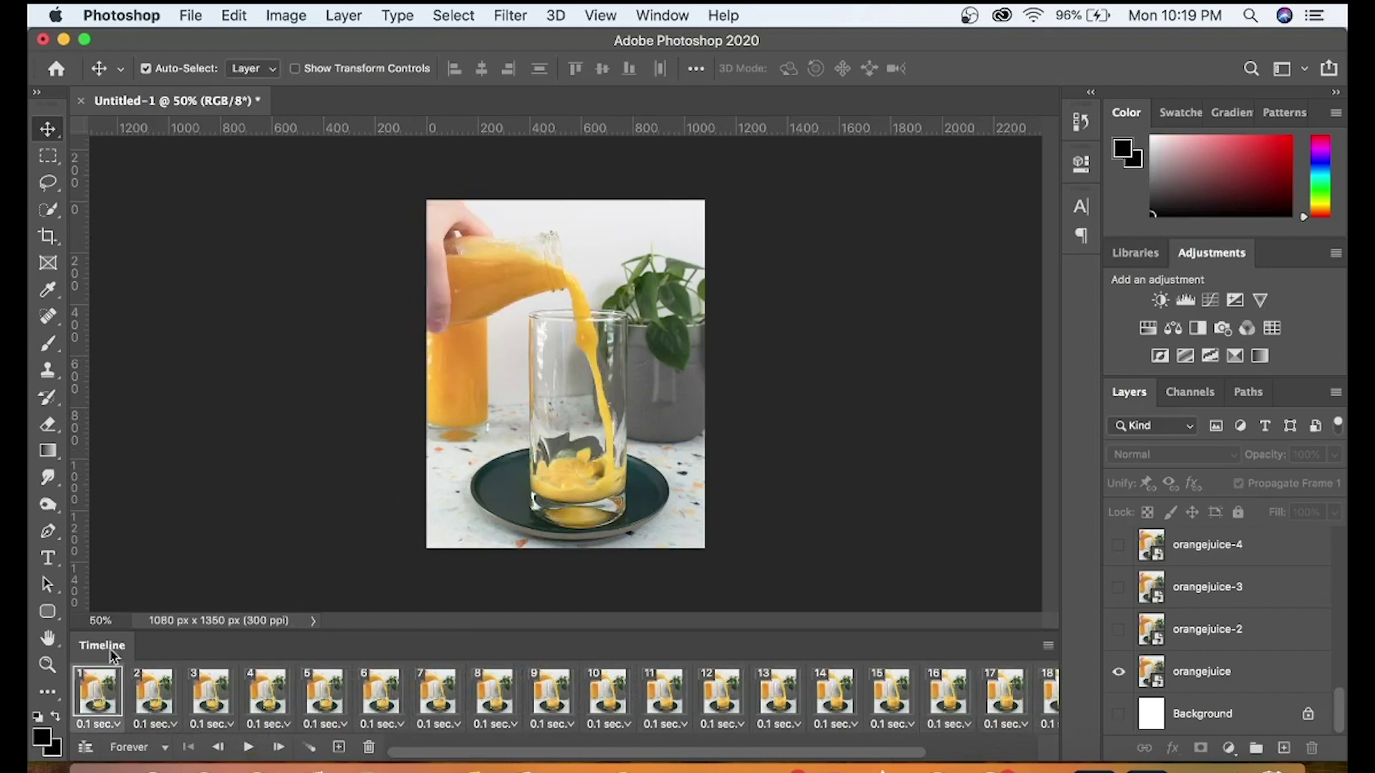
click(187, 15)
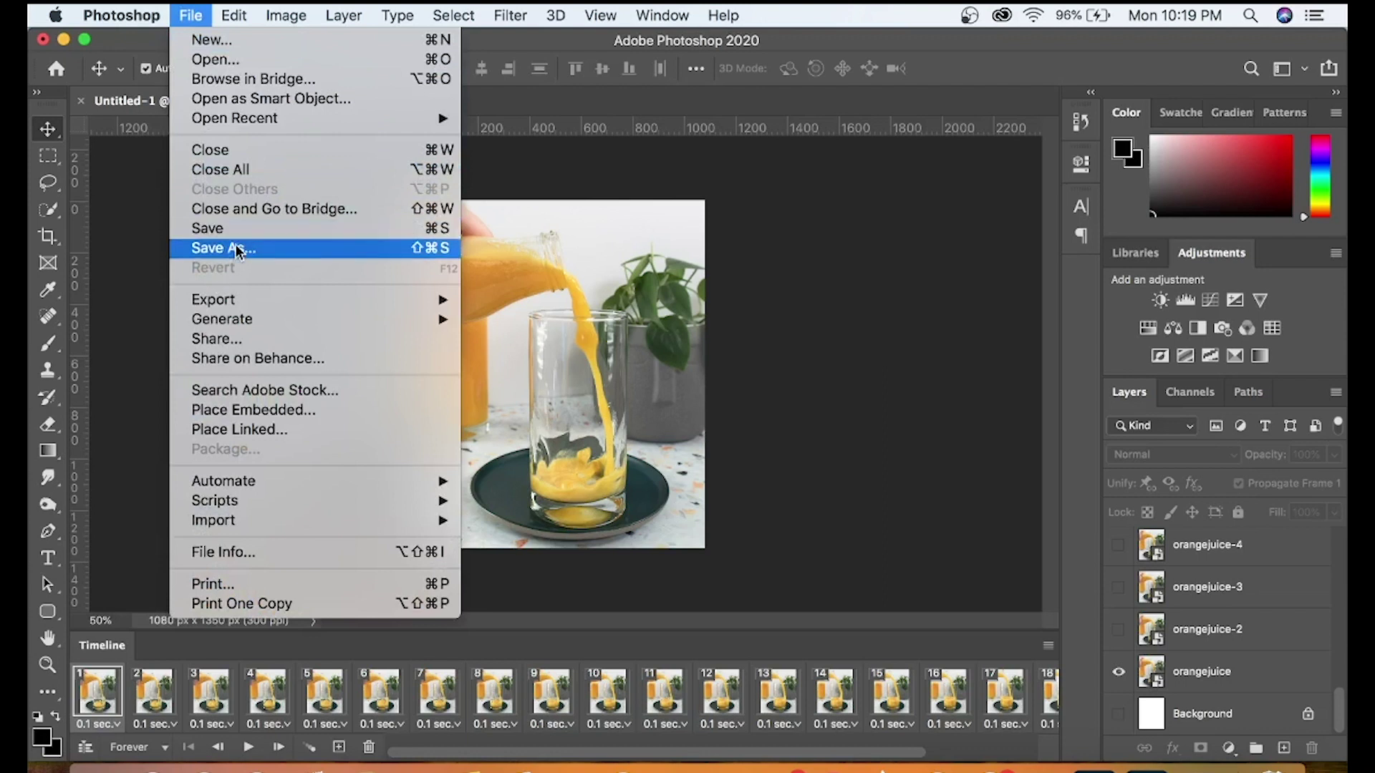
mouse_move(228, 302)
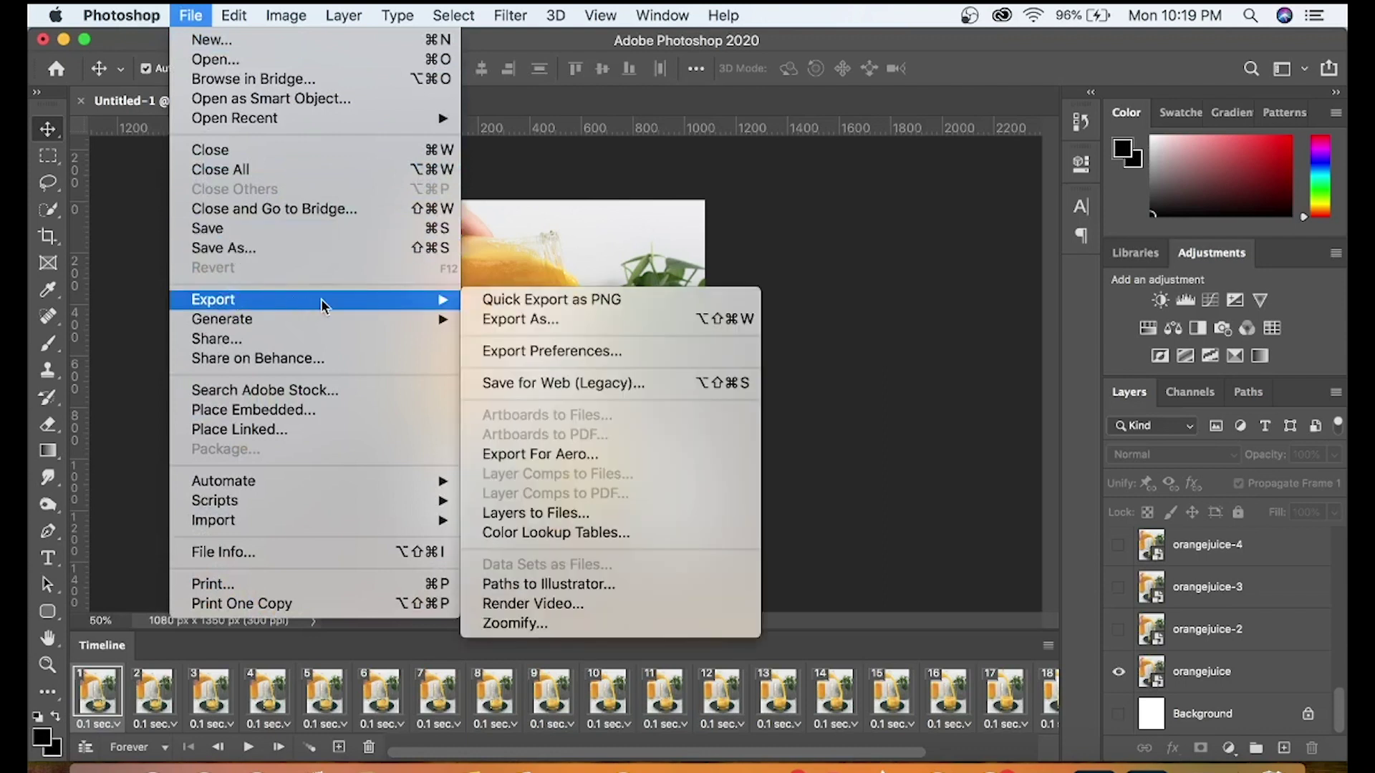
click(496, 326)
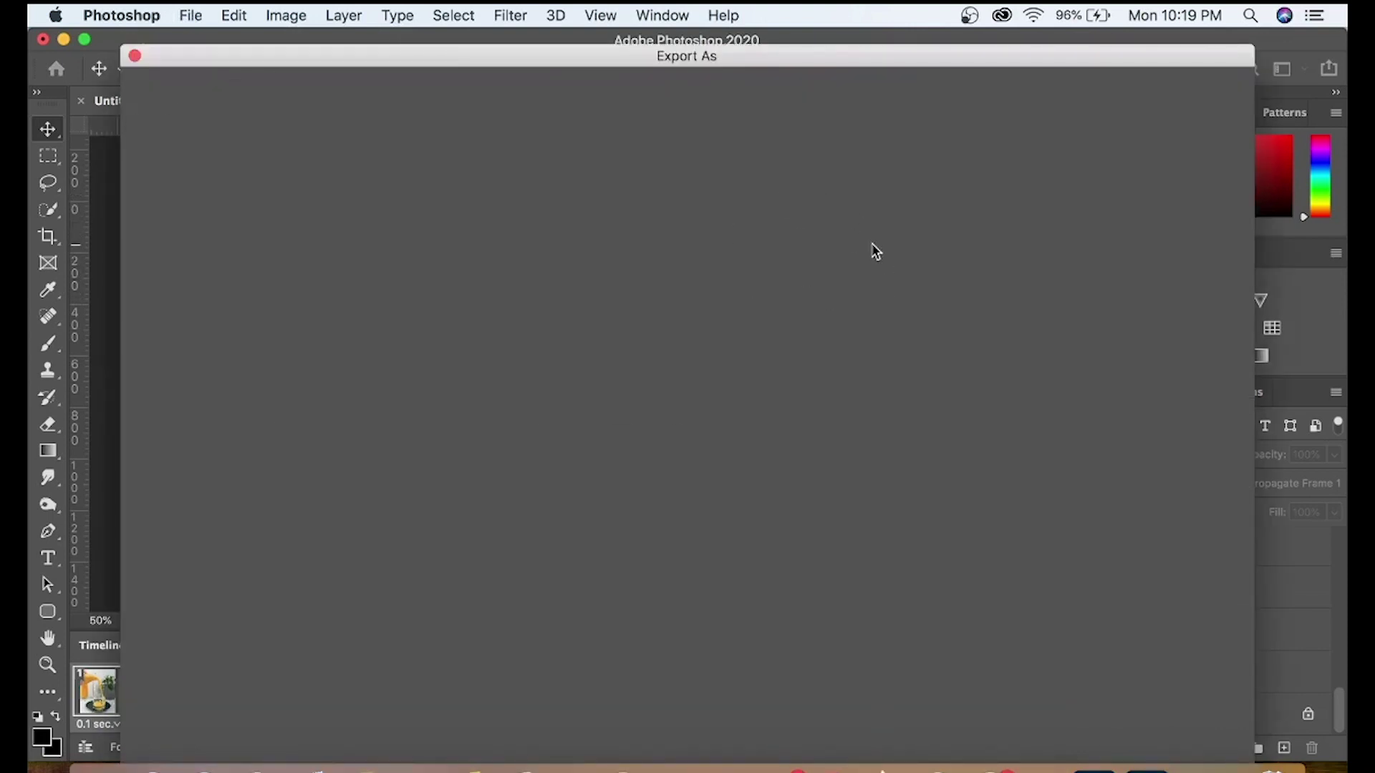
click(1188, 127)
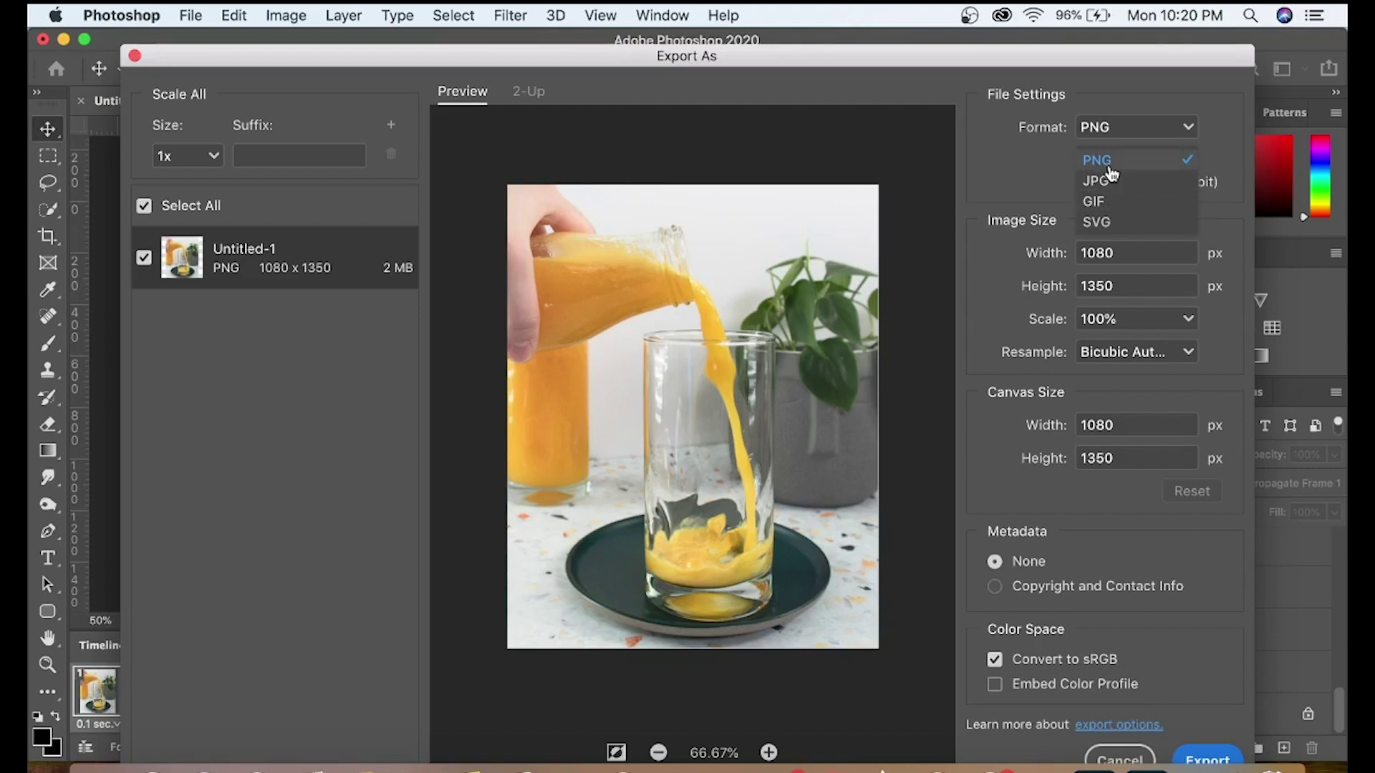
click(1120, 759)
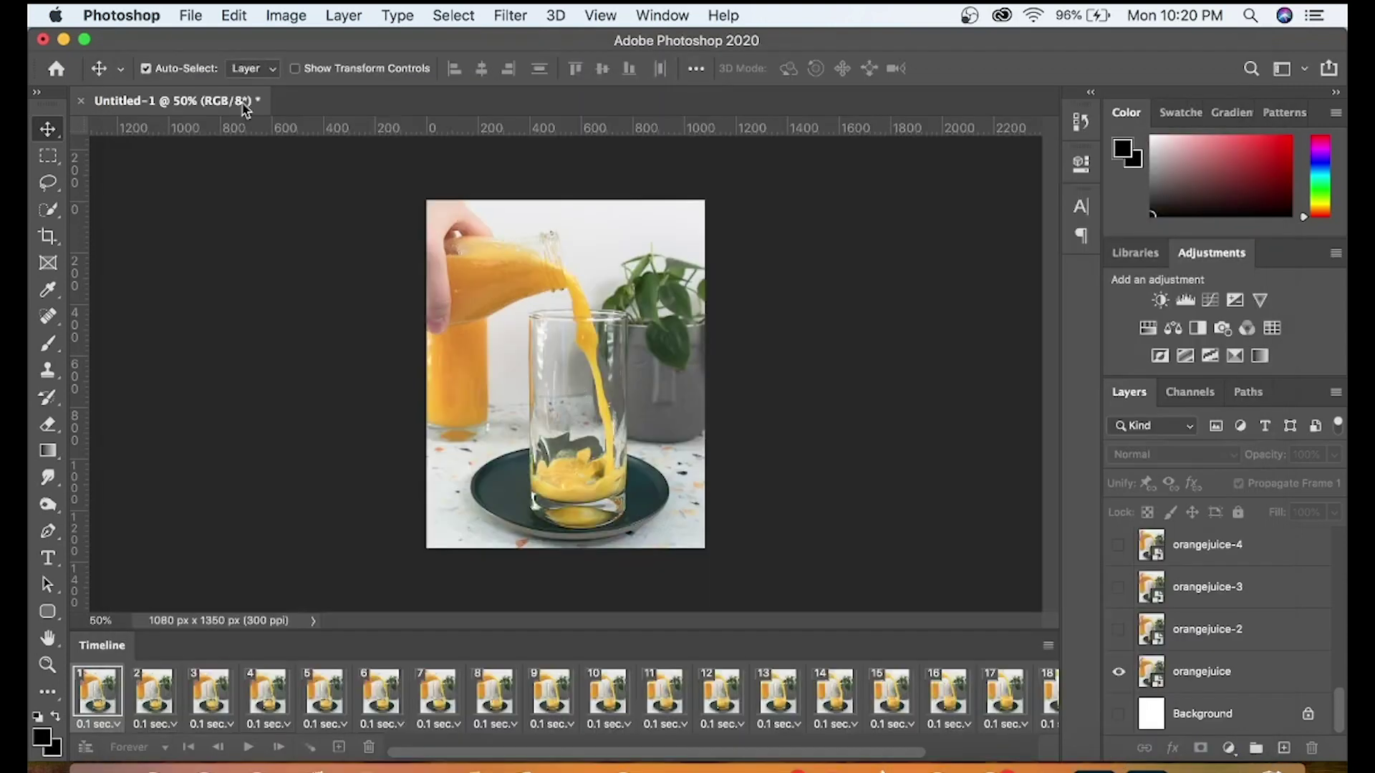
Render the animation as an H.264 High Quality MP4 named OrangeJuiceStop
click(191, 17)
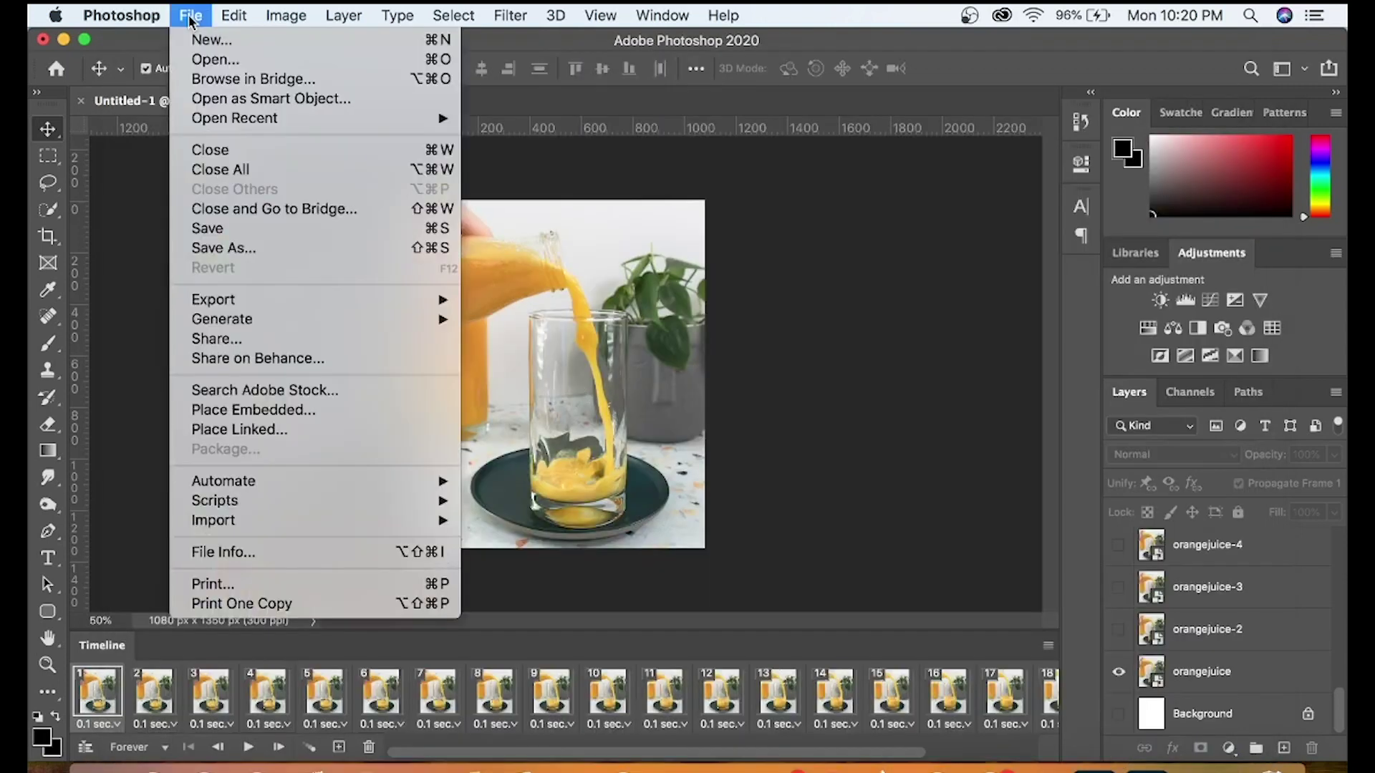
mouse_move(434, 304)
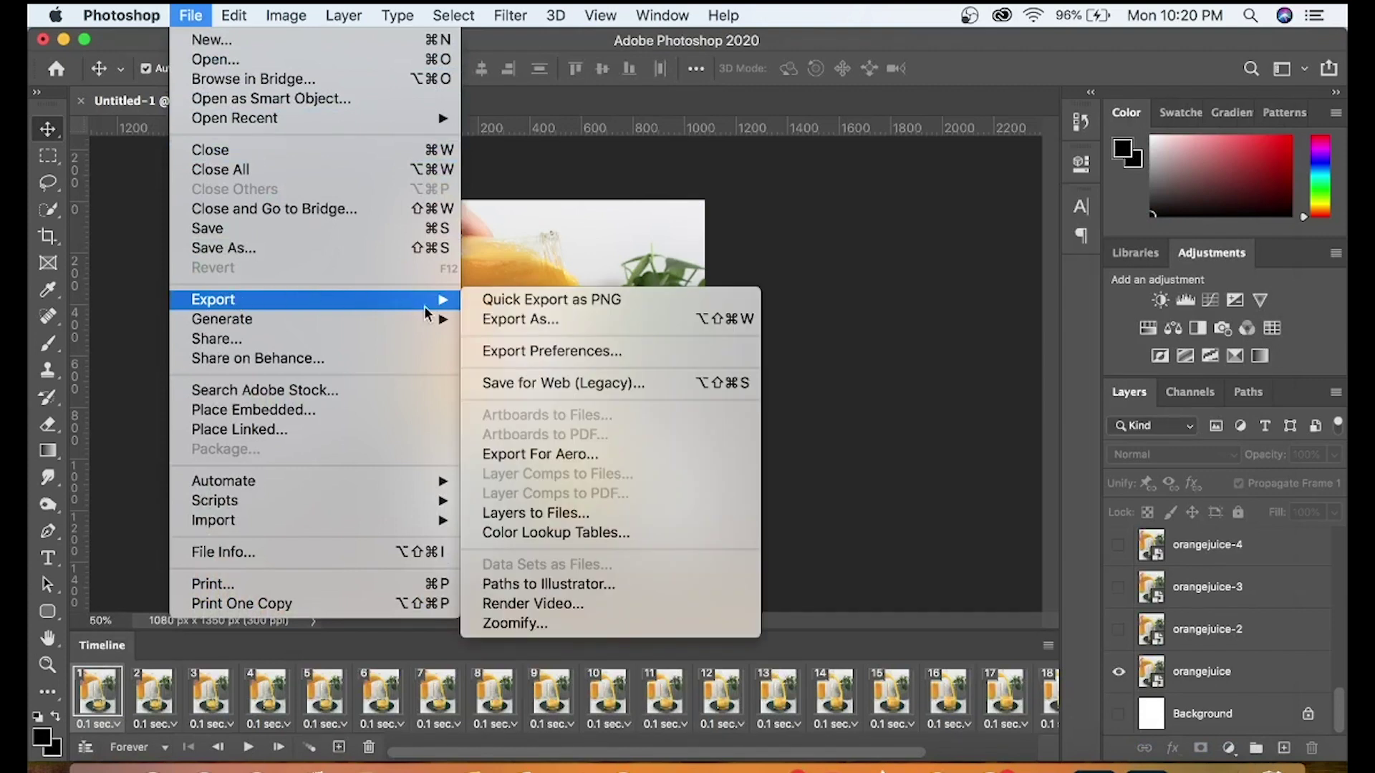
click(531, 604)
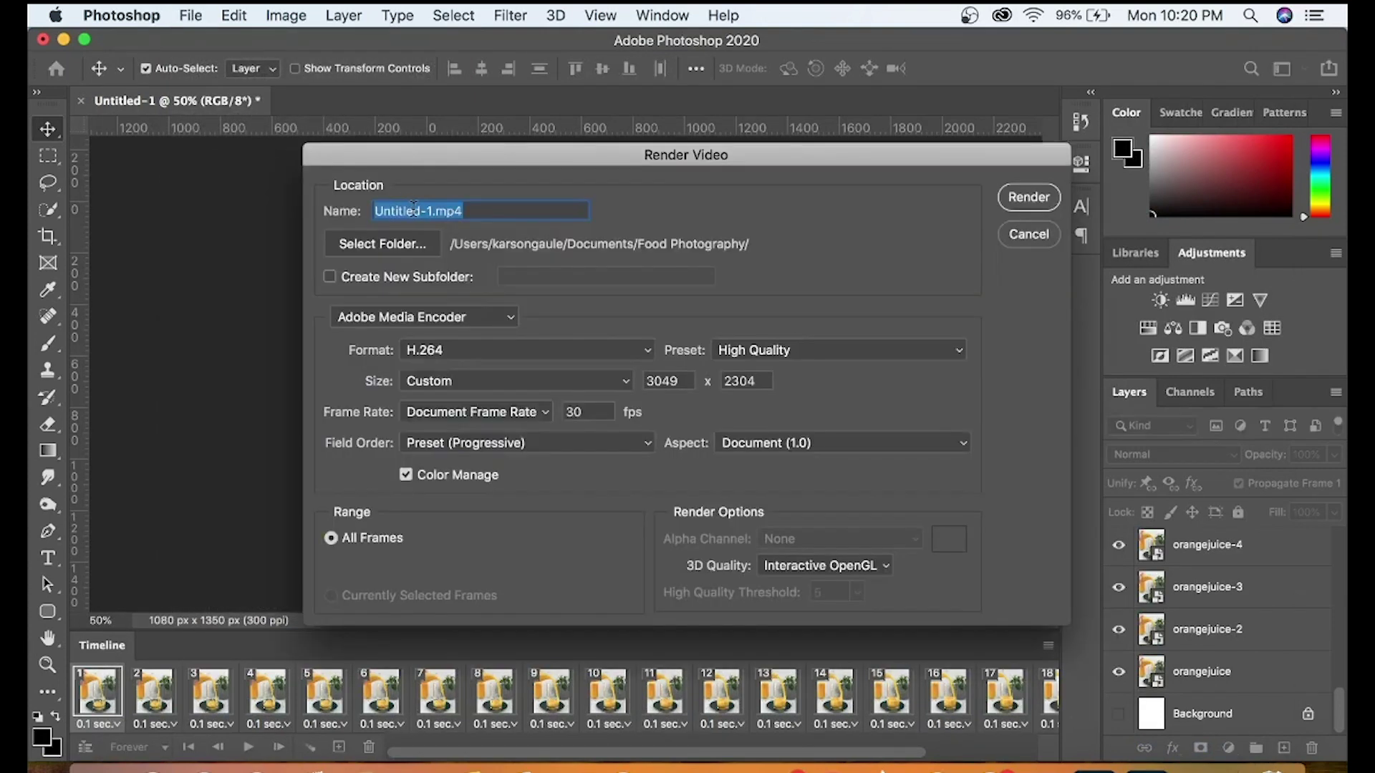
text(OrangeJuiceStop)
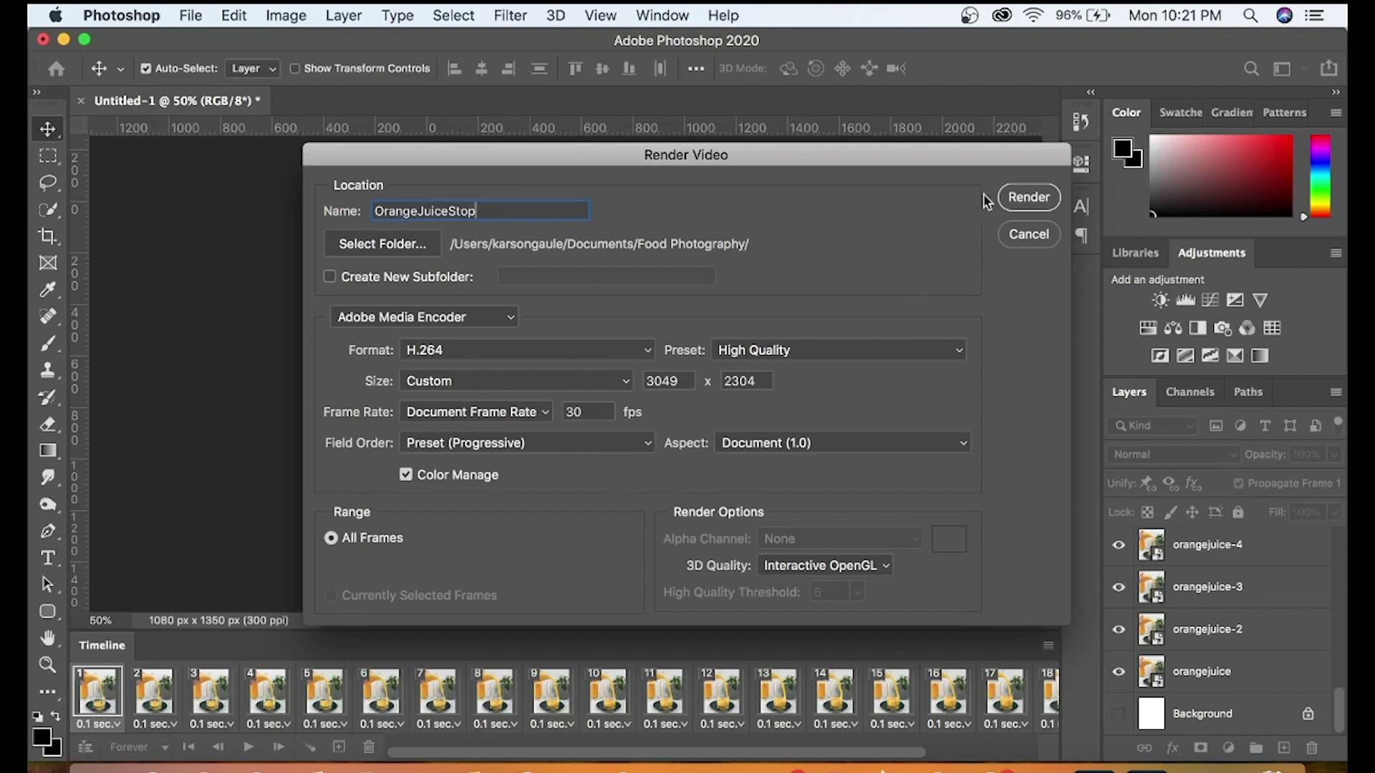
click(1019, 198)
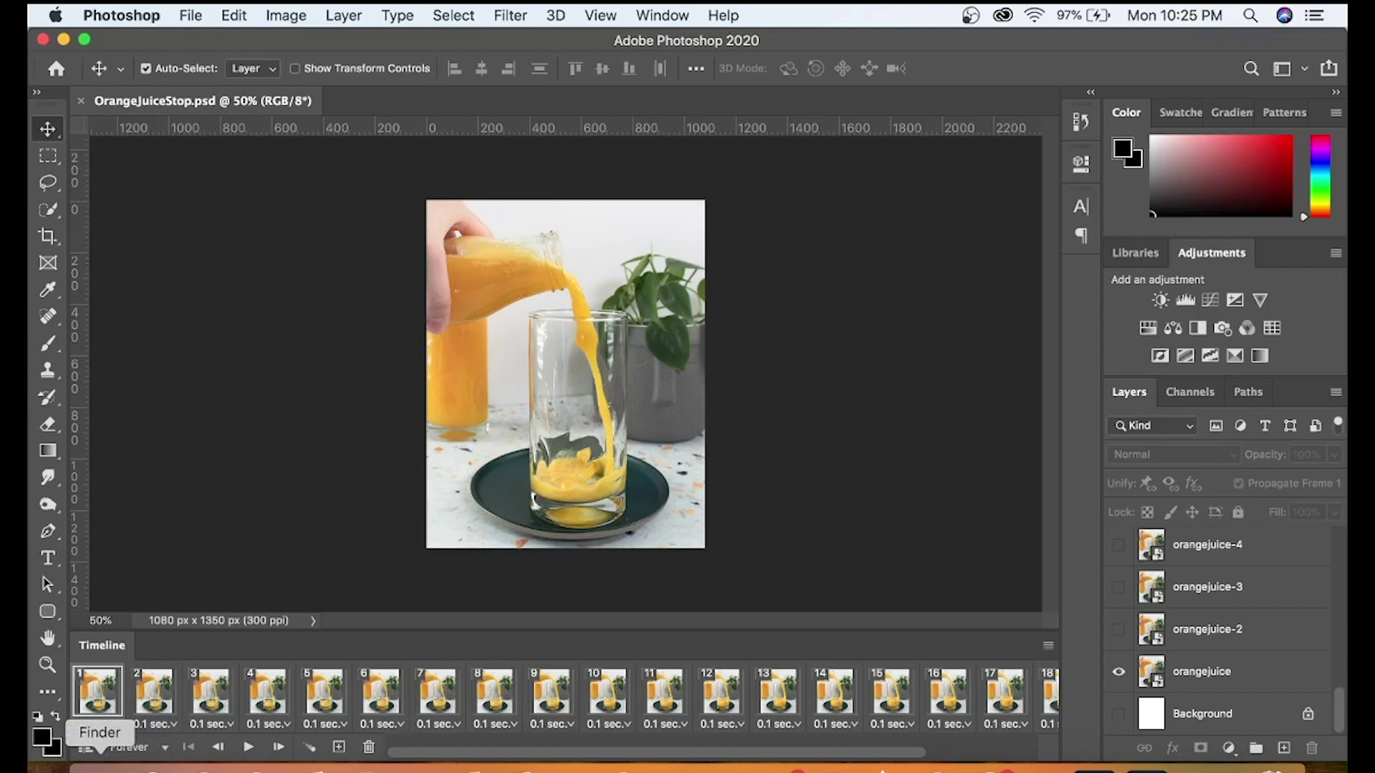
Open orangejuice.jpg from the Desktop in Adobe Photoshop 2020 via Finder's Open With menu
click(100, 750)
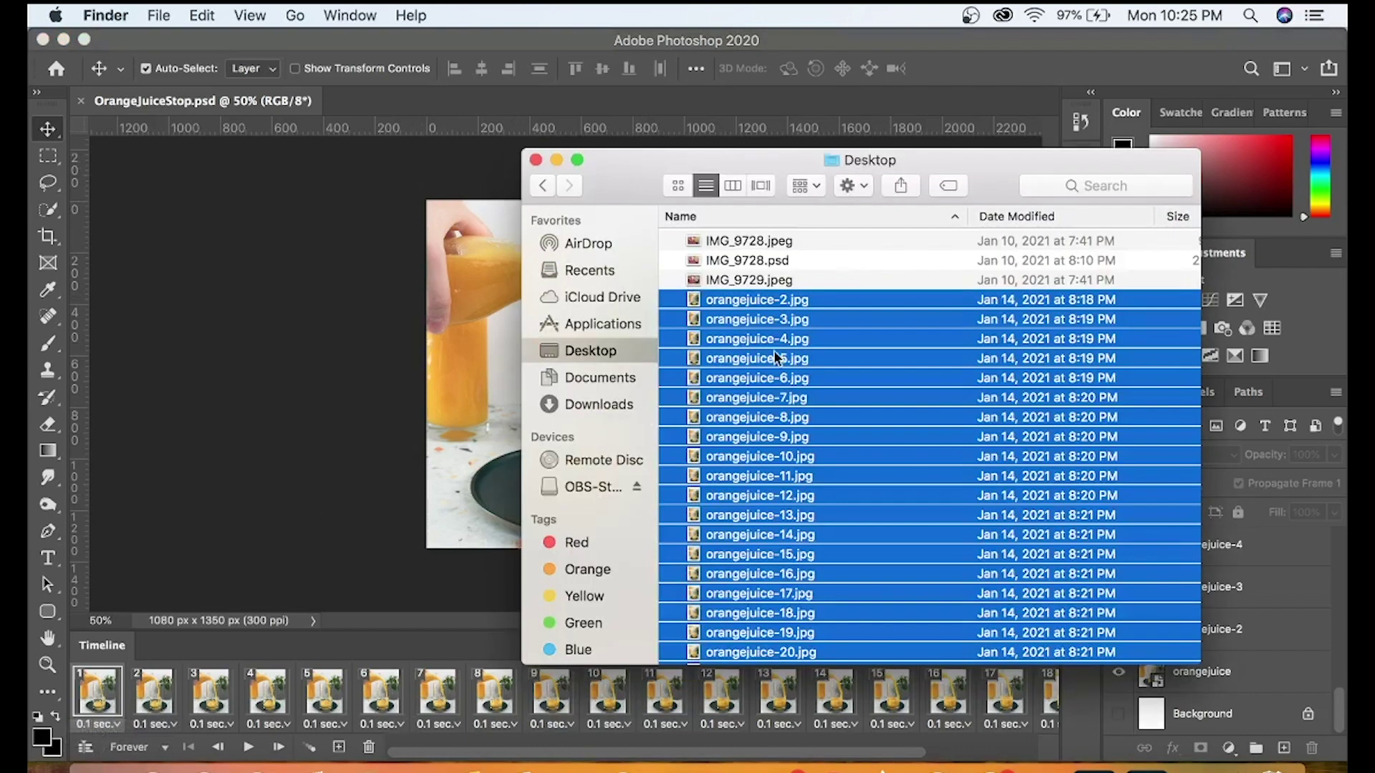
click(815, 305)
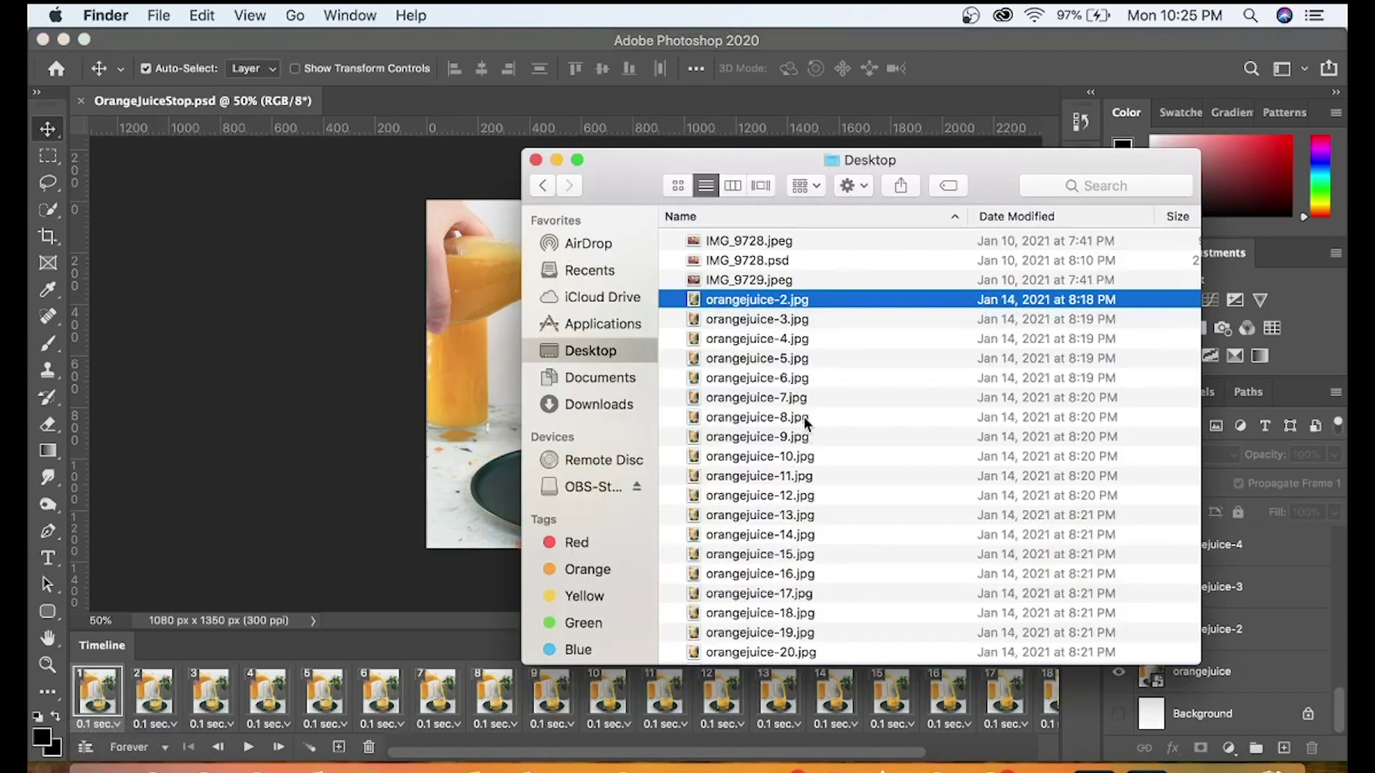
scroll(803, 415, down, 5)
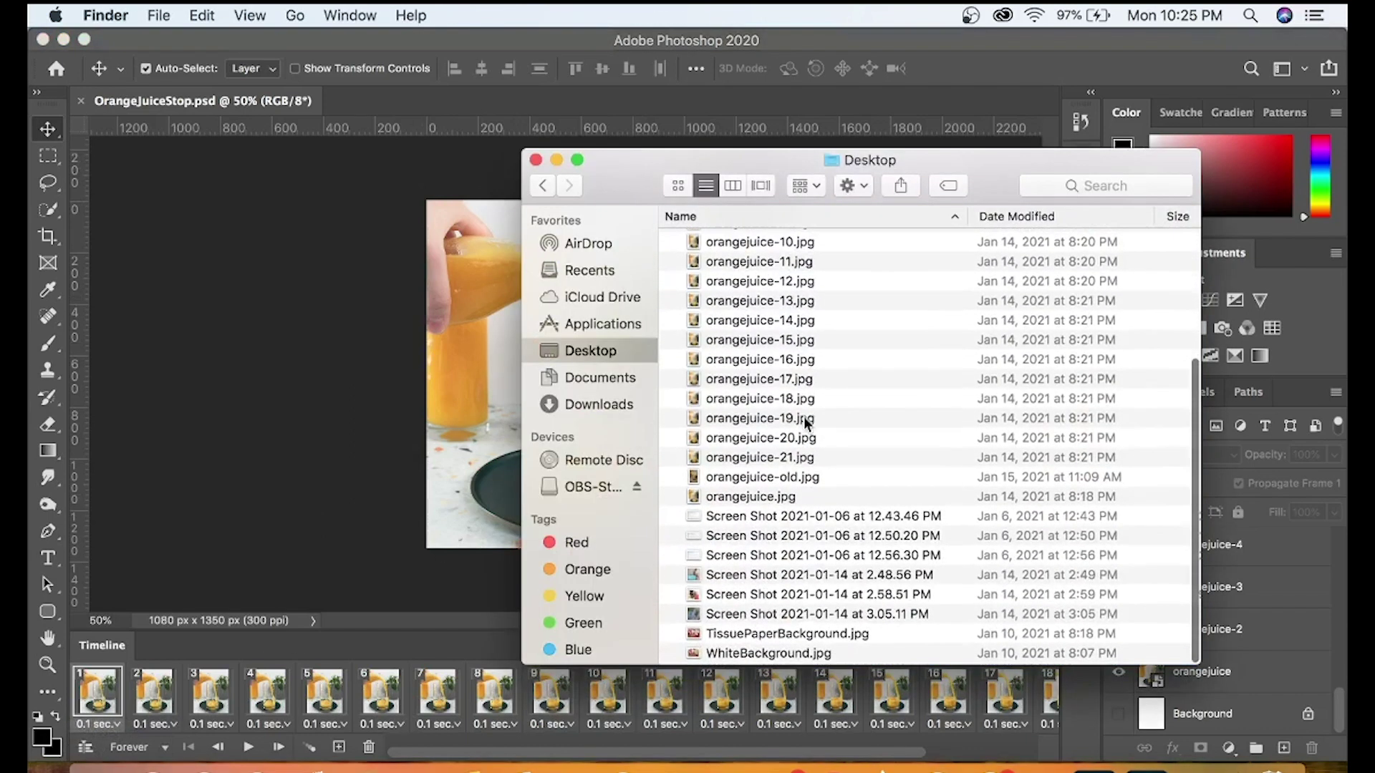
click(792, 497)
right_click(791, 497)
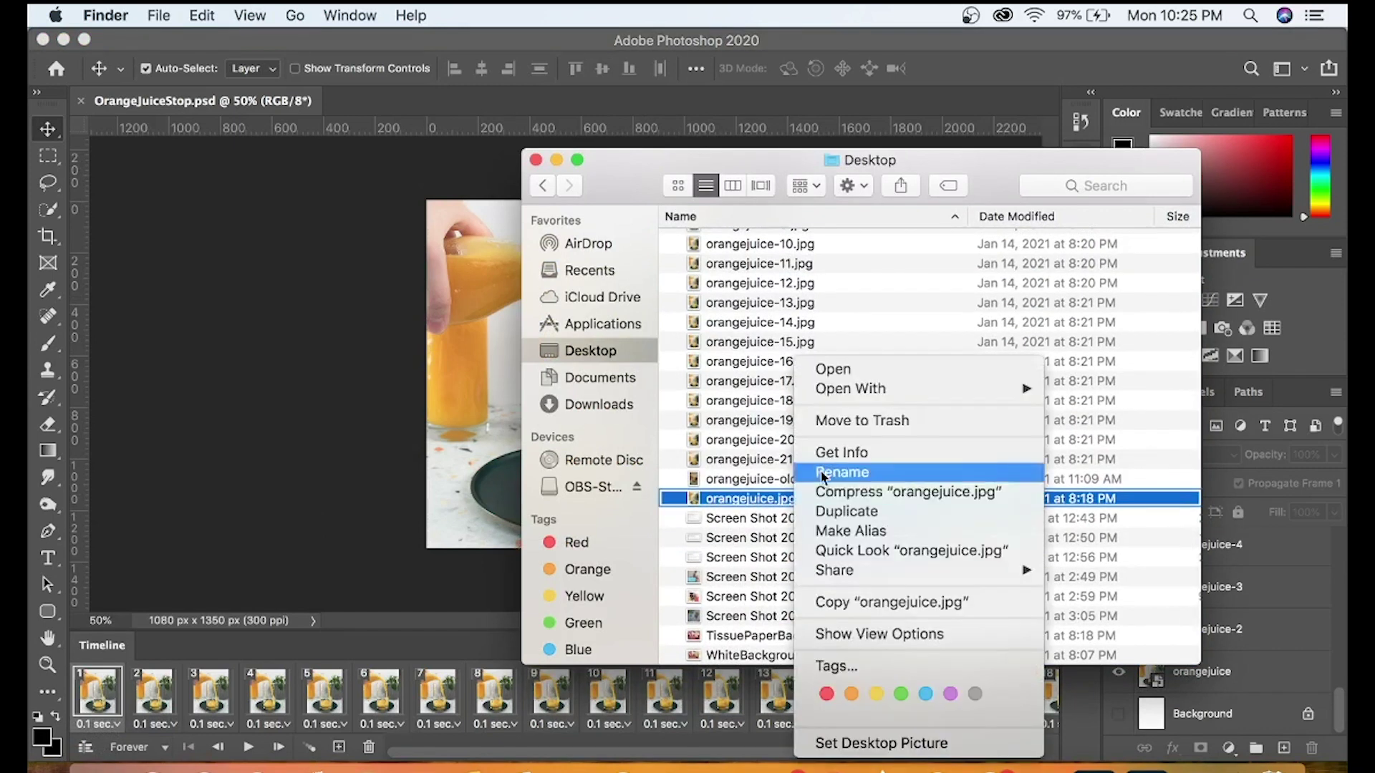
mouse_move(860, 391)
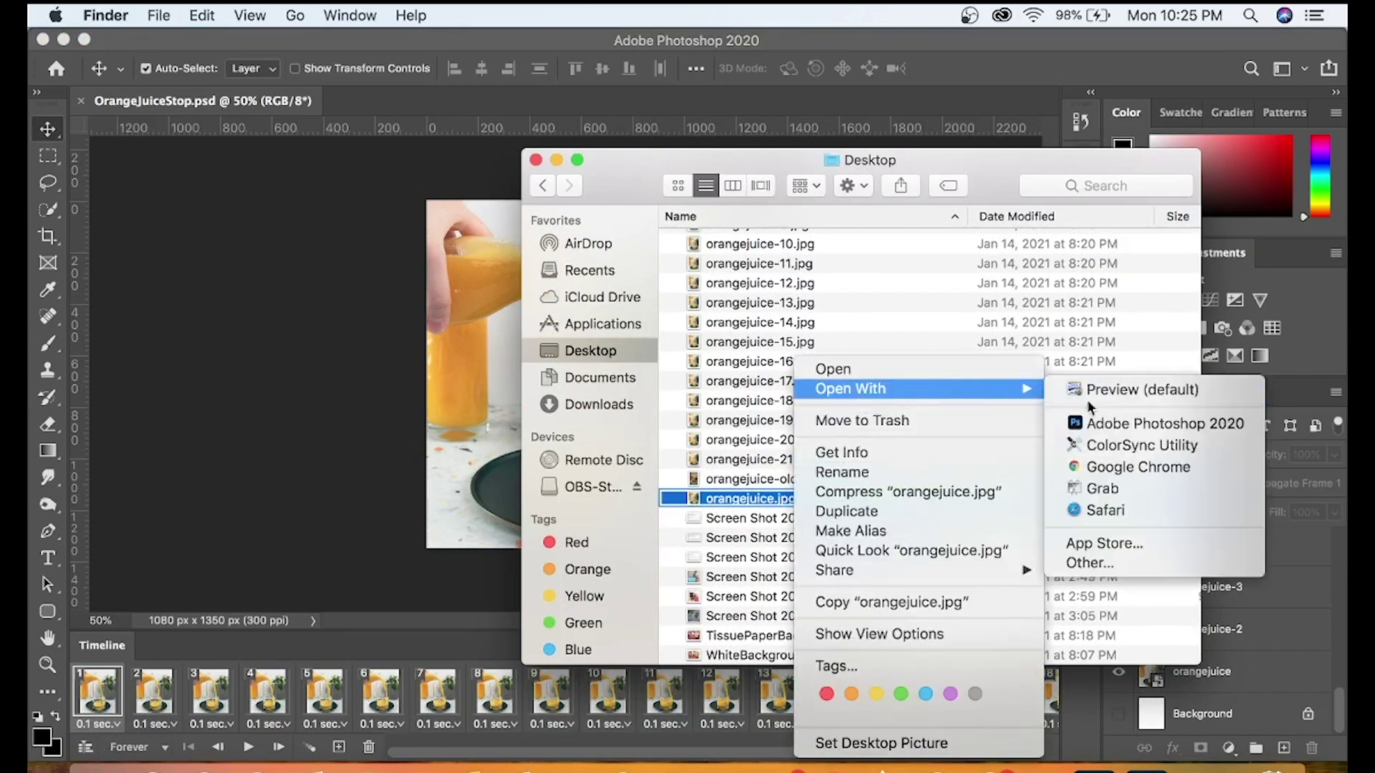
click(1090, 423)
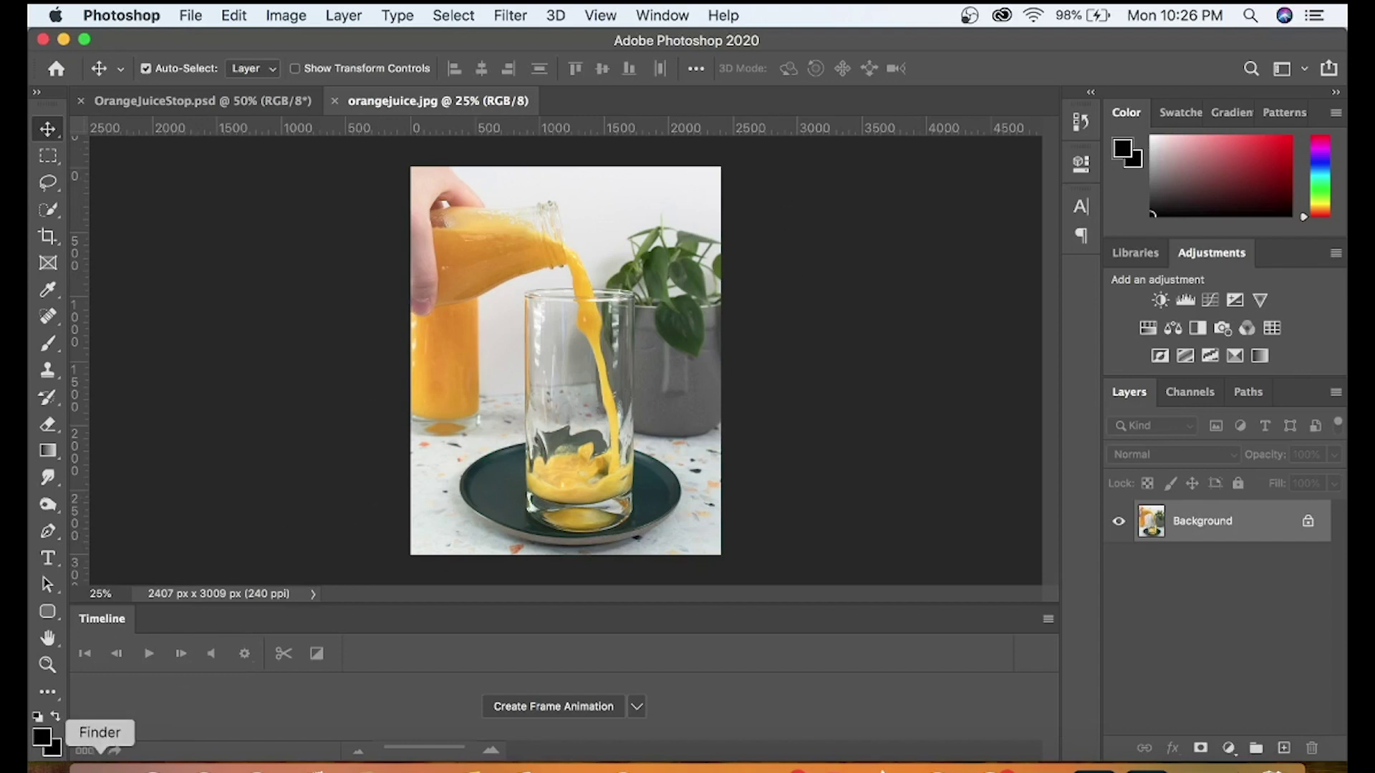
click(100, 766)
scroll(887, 430, up, 5)
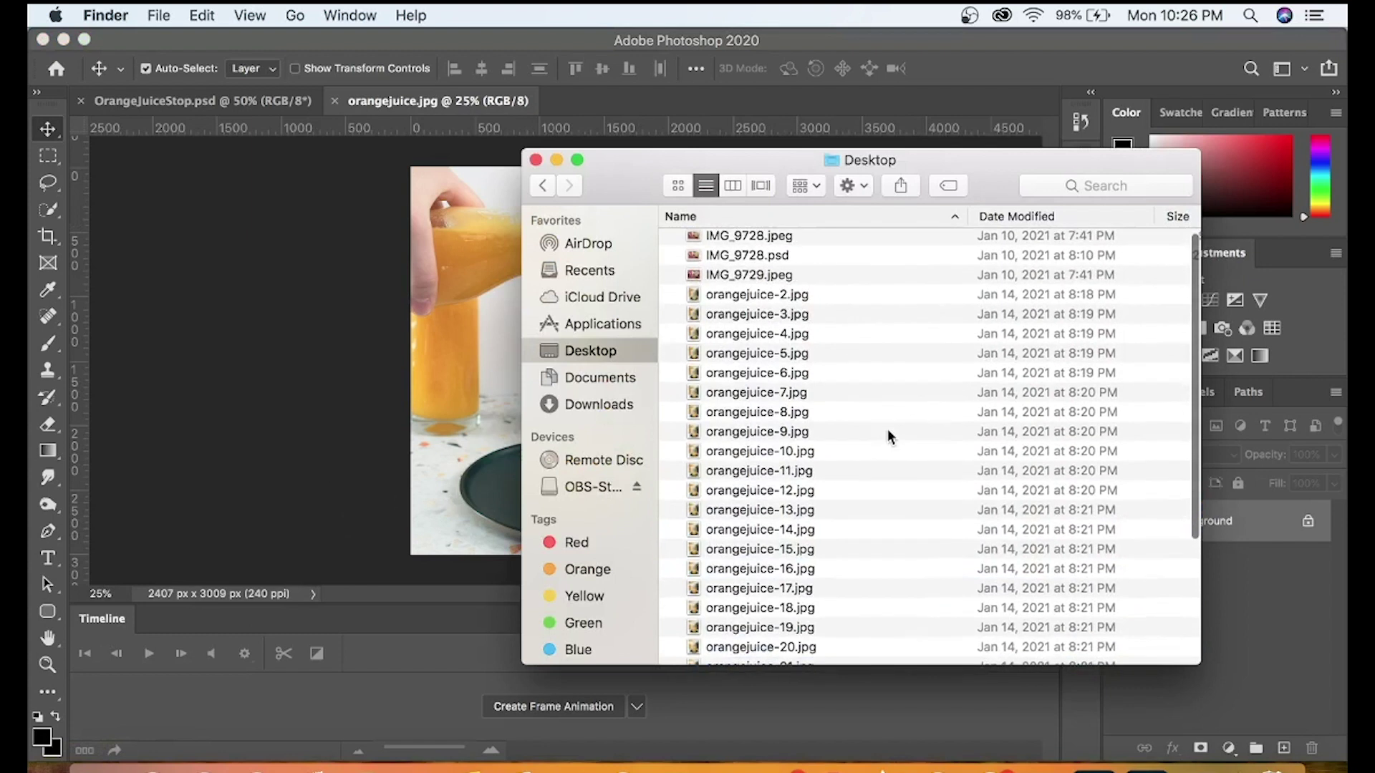
scroll(887, 428, down, 2)
click(822, 260)
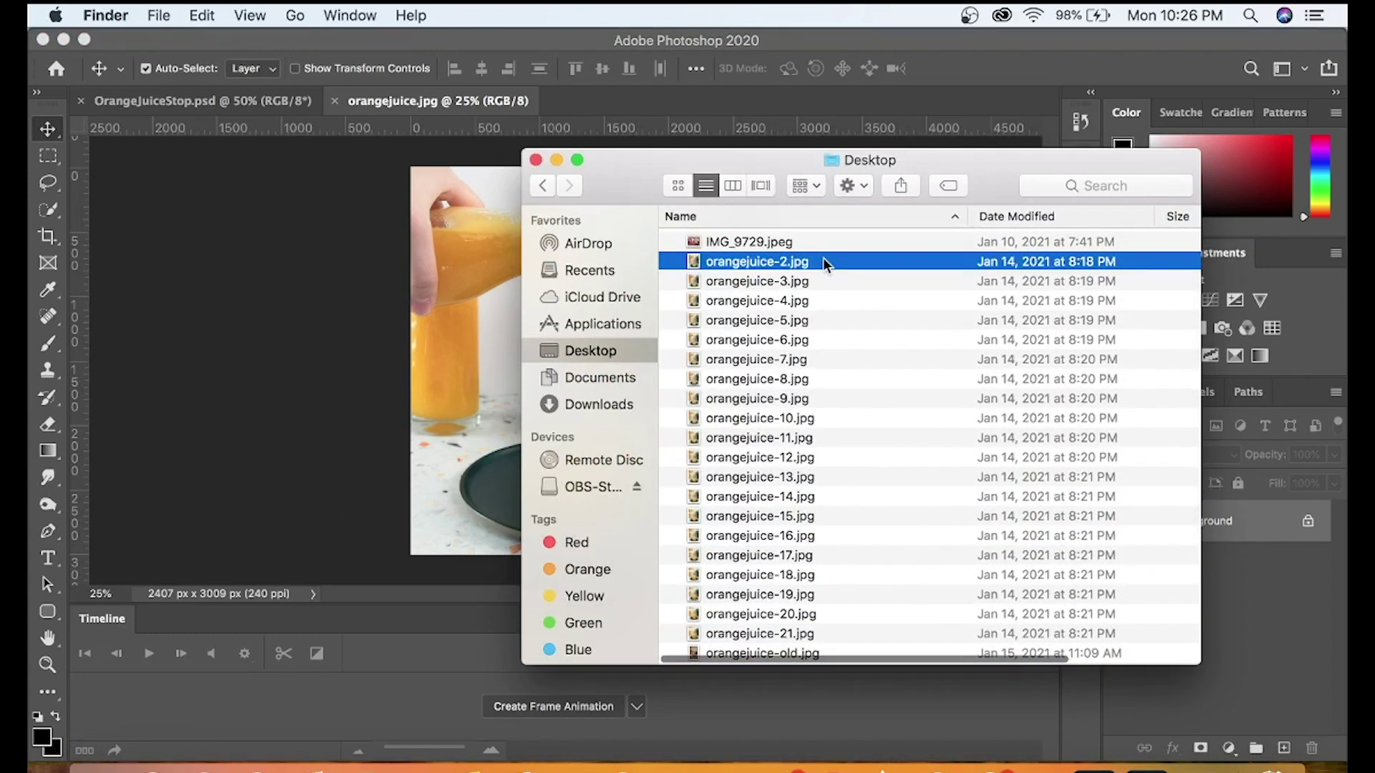
shift+click(824, 633)
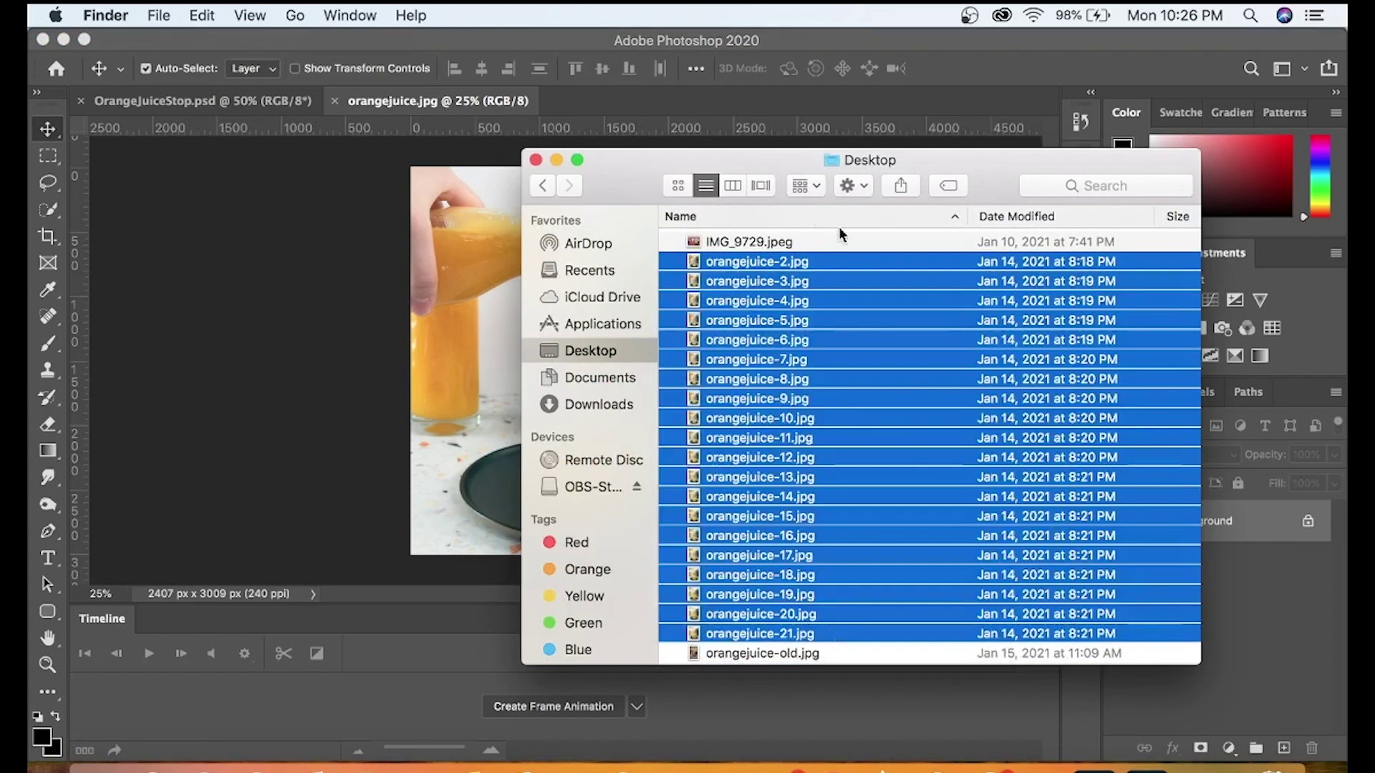
click(351, 375)
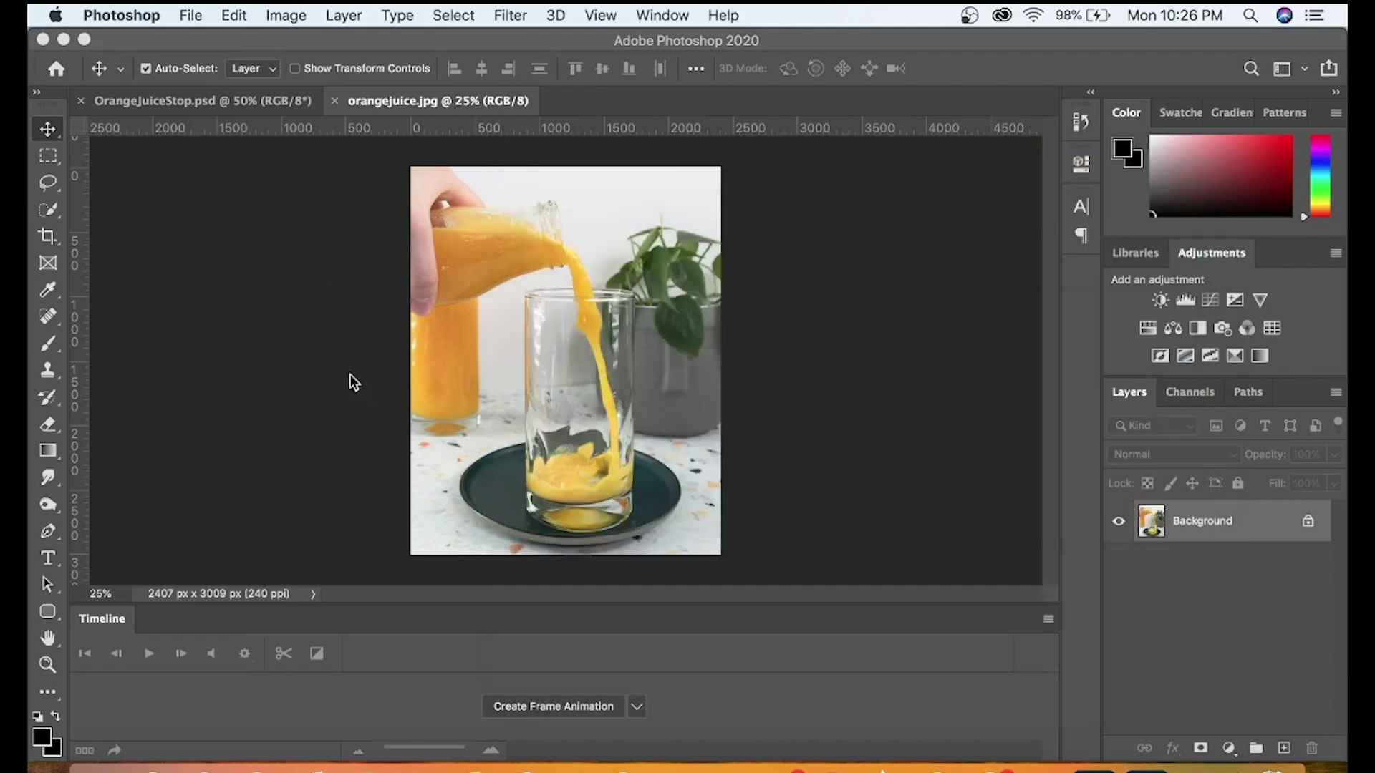